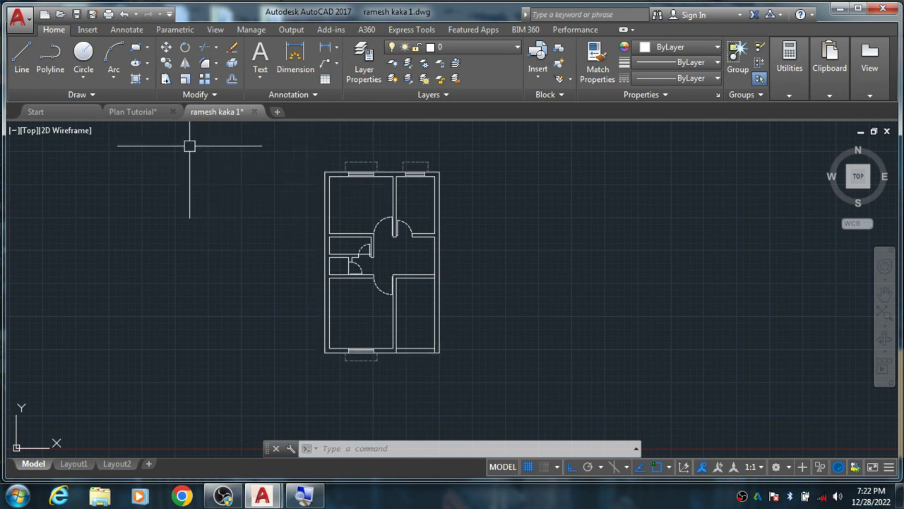
# Step: Glance at the Plan Tutorial drawing, then return to ramesh kaka 1
pyautogui.click(148, 111)
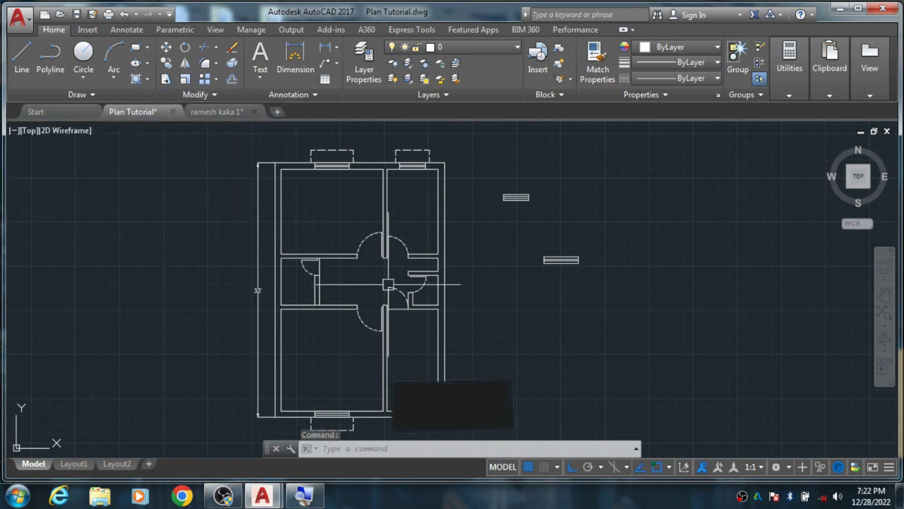
pyautogui.scroll(2, 418, 298)
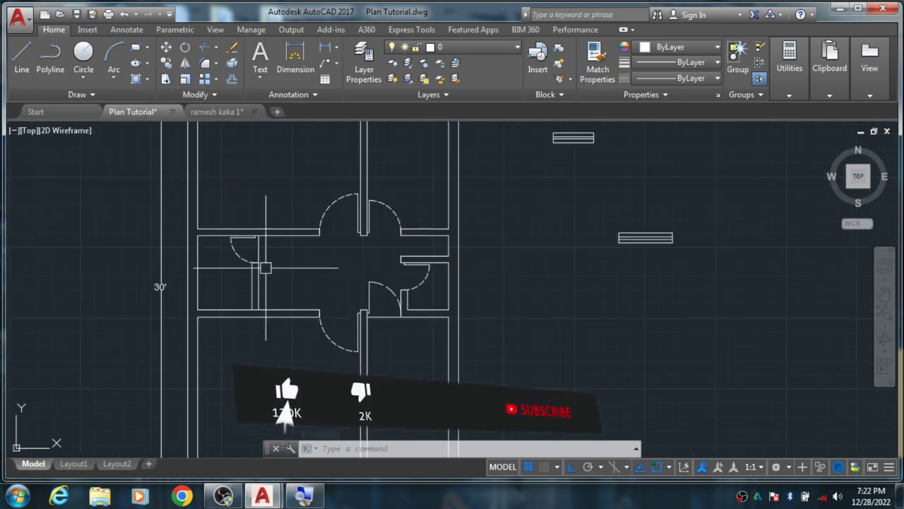
pyautogui.scroll(-2, 269, 249)
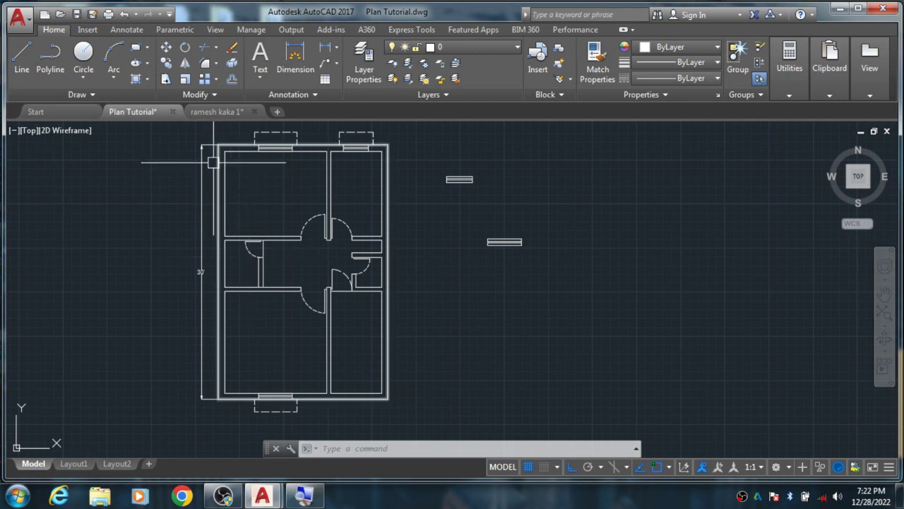
pyautogui.click(214, 112)
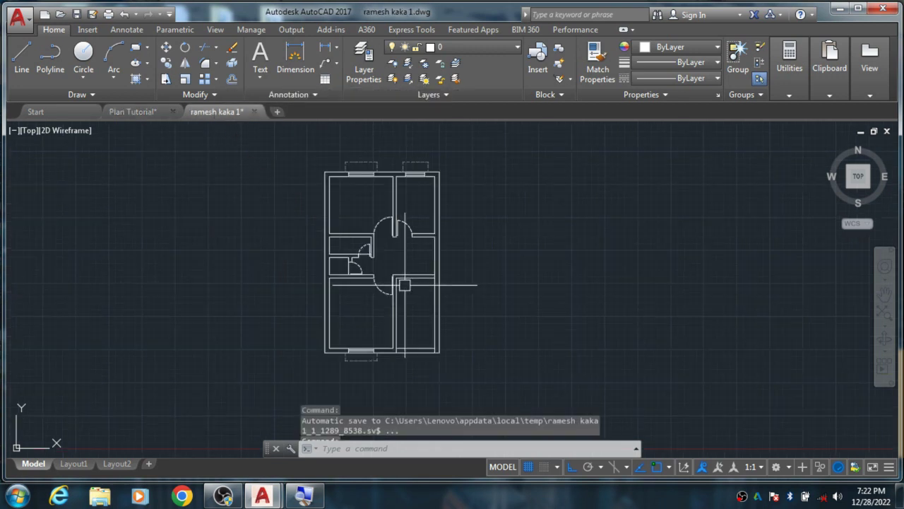
# Step: Zoom and pan around the ramesh kaka 1 floor plan
pyautogui.scroll(1, 432, 282)
pyautogui.scroll(-1, 356, 285)
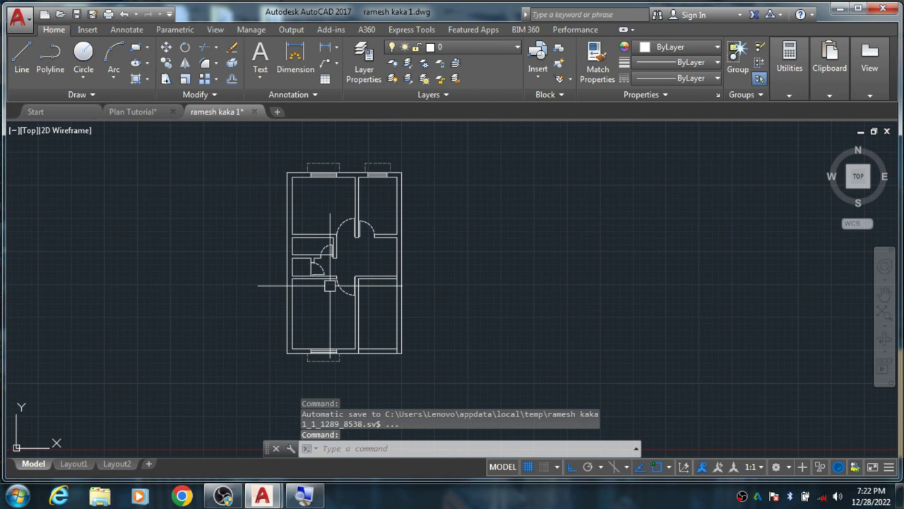
pyautogui.scroll(1, 343, 244)
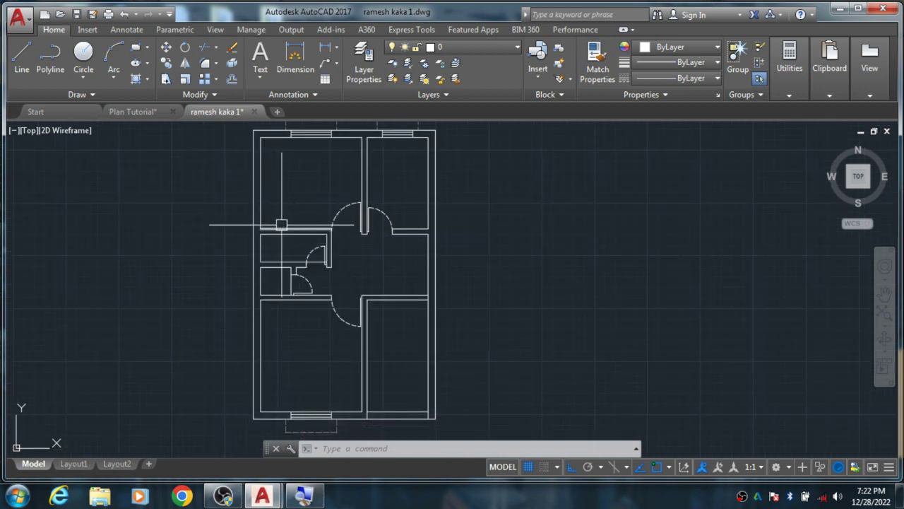
pyautogui.moveTo(281, 224); pyautogui.dragTo(248, 218, button='middle')
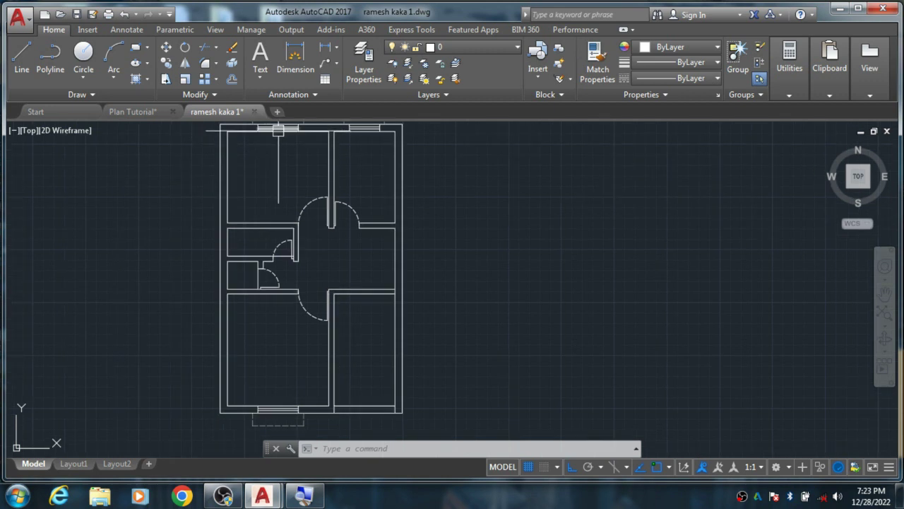
pyautogui.scroll(-2, 338, 185)
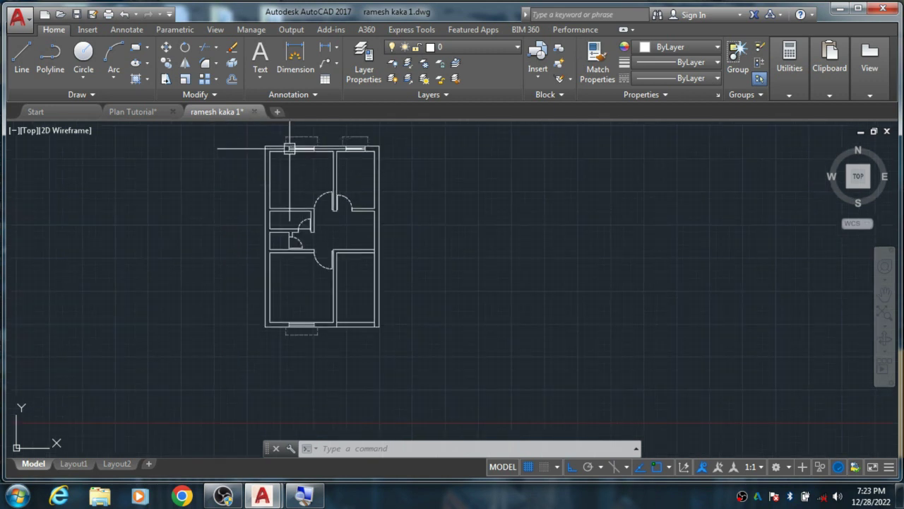
pyautogui.scroll(4, 314, 235)
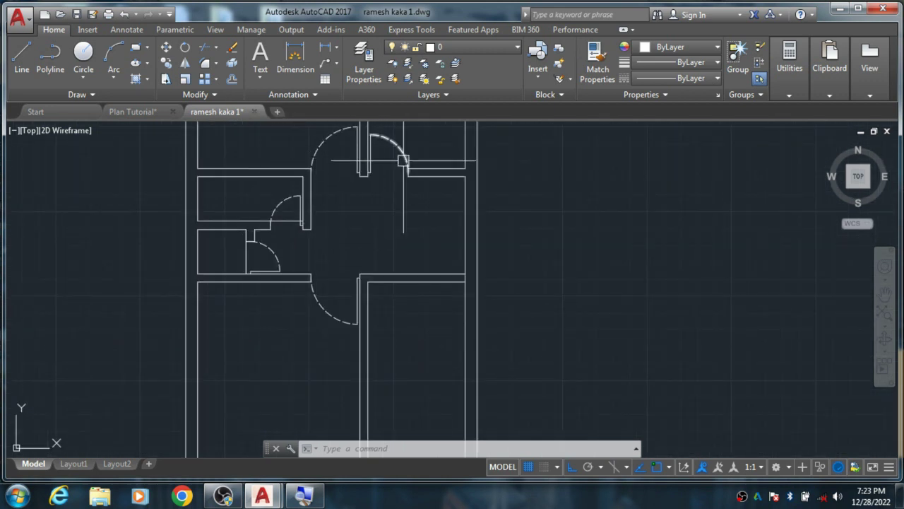
pyautogui.scroll(-2, 256, 197)
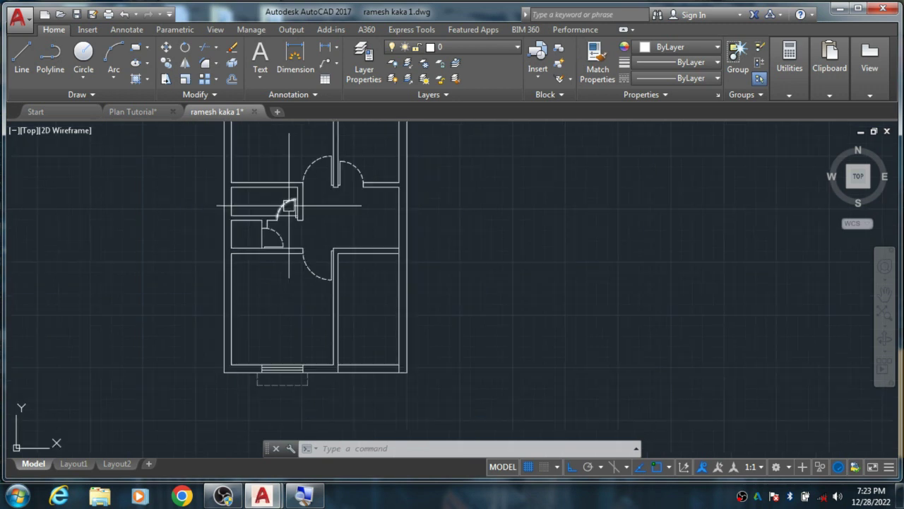
pyautogui.scroll(-2, 325, 262)
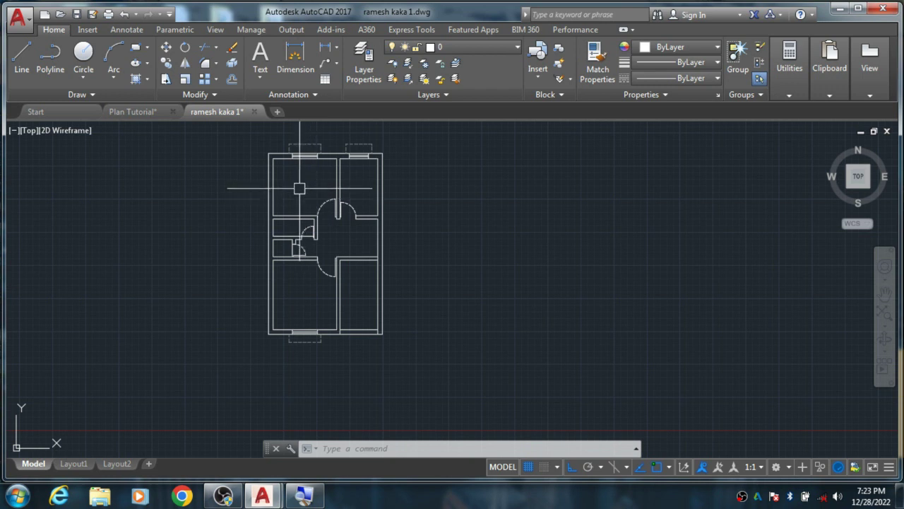
pyautogui.scroll(1, 295, 179)
pyautogui.write('TE')
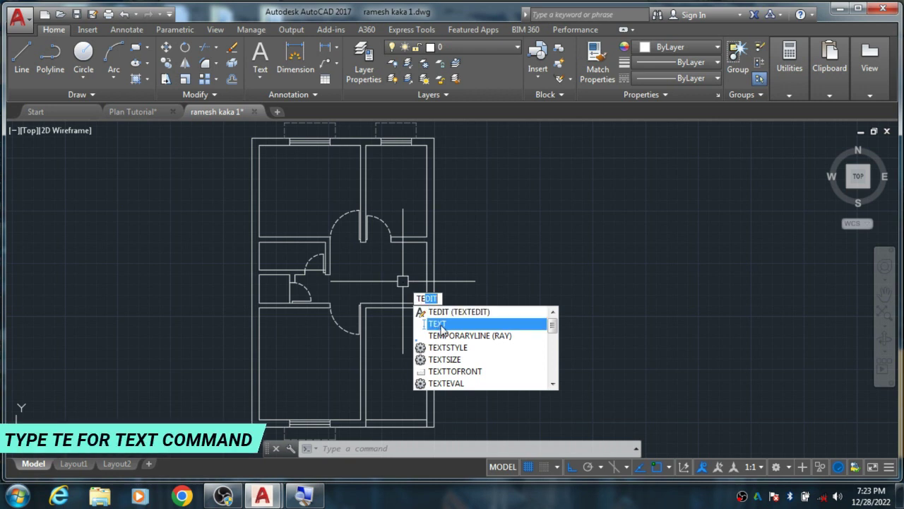
# Step: Start single-line text in the top-left room, then abandon it
pyautogui.click(440, 324)
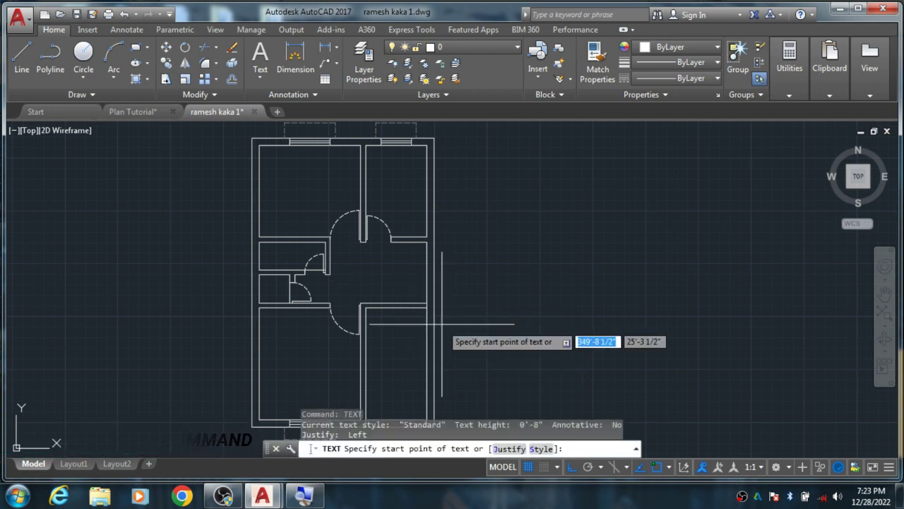
pyautogui.click(284, 201)
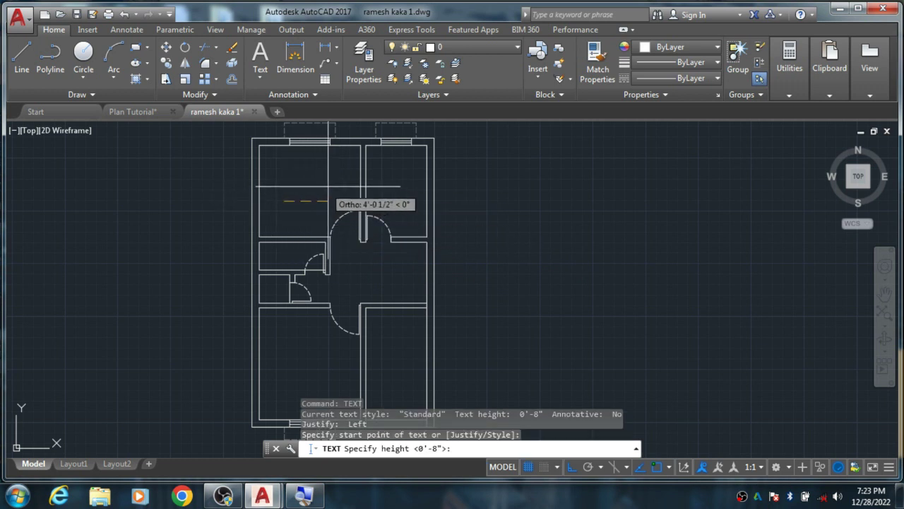
pyautogui.press('Return')
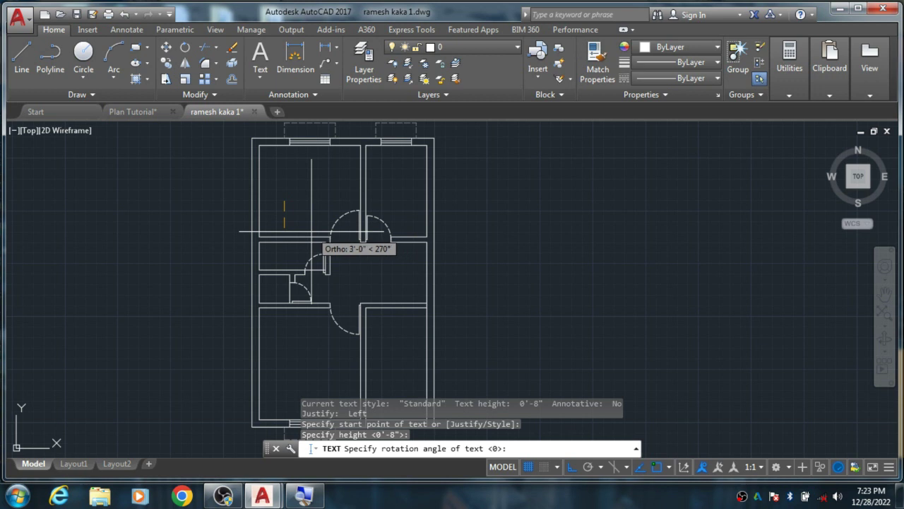
pyautogui.press('Return')
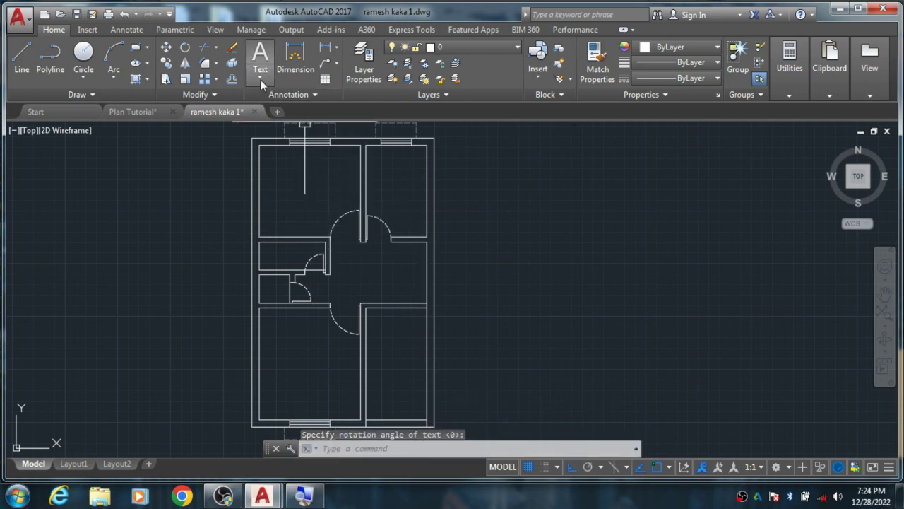
# Step: Draw a multiline text box in the top-left room and enter BEDROOM
pyautogui.click(261, 80)
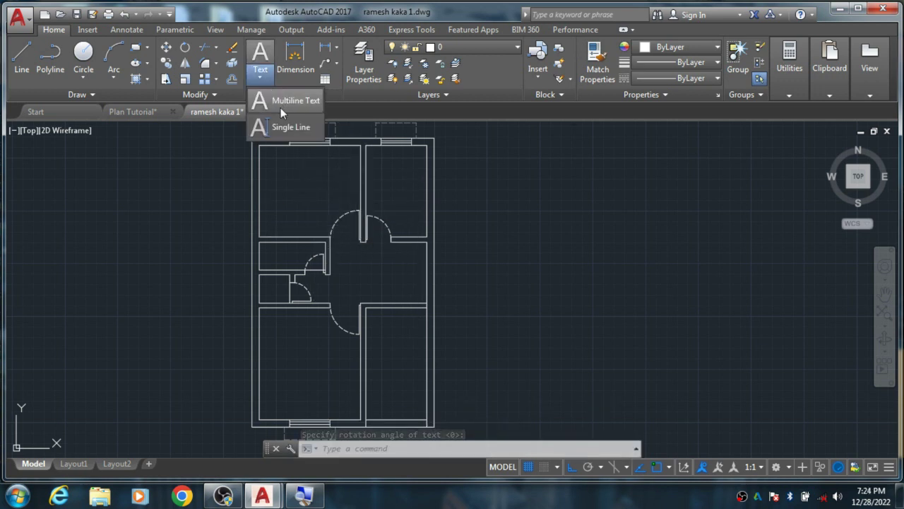
pyautogui.click(281, 106)
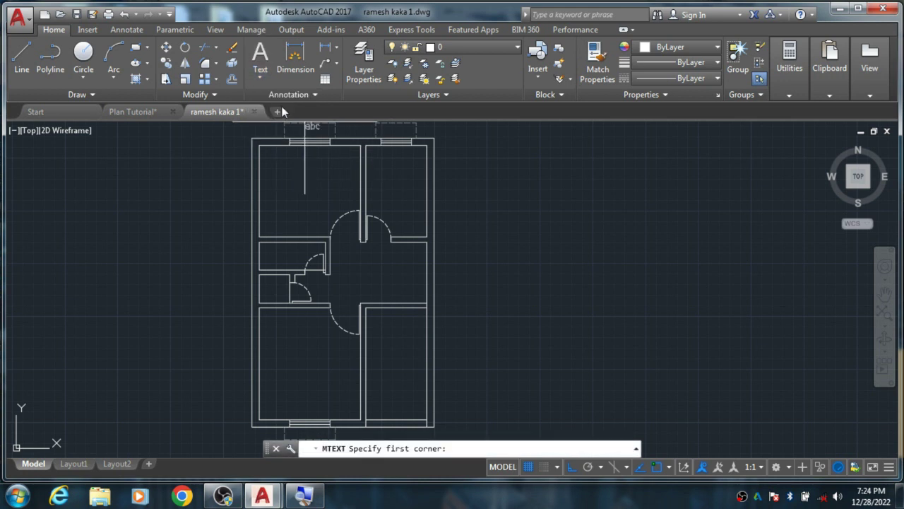
pyautogui.click(281, 200)
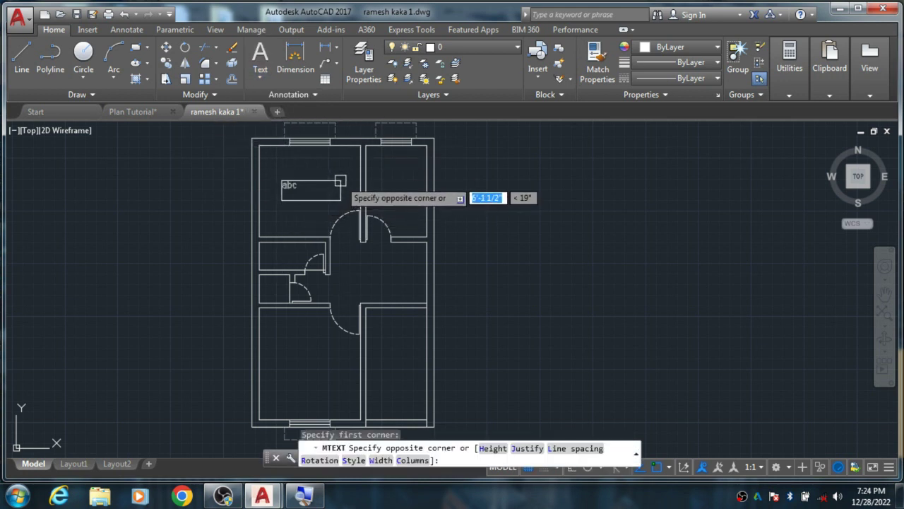
pyautogui.click(341, 180)
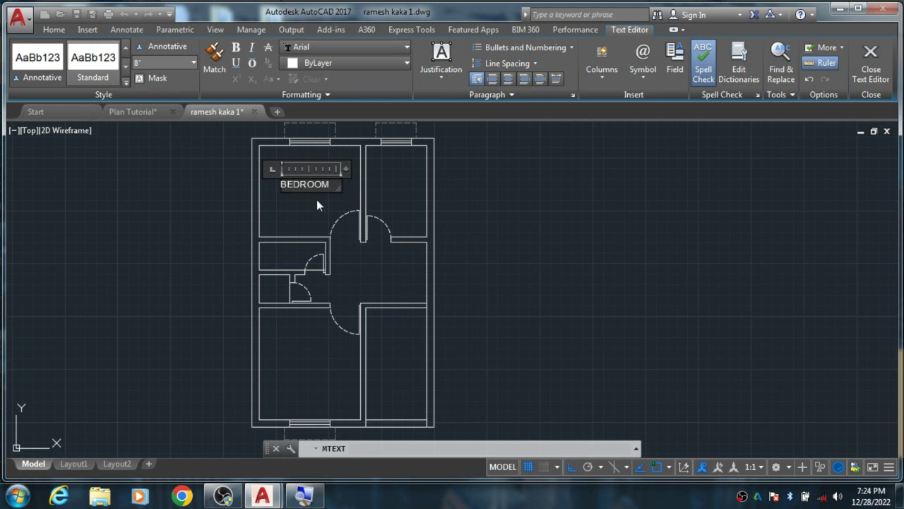
pyautogui.click(316, 205)
# Step: Add a 9' vertical dimension along the bedroom's left side
pyautogui.scroll(2, 277, 189)
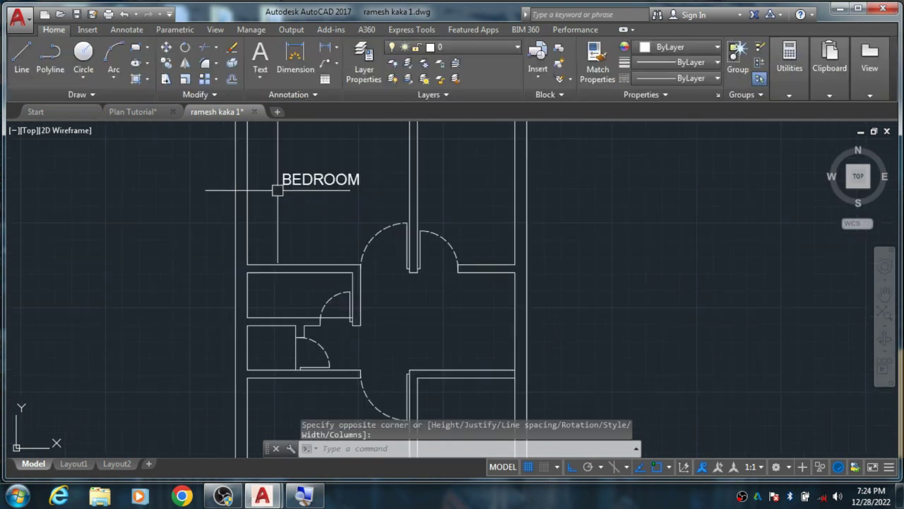
pyautogui.scroll(-2, 276, 190)
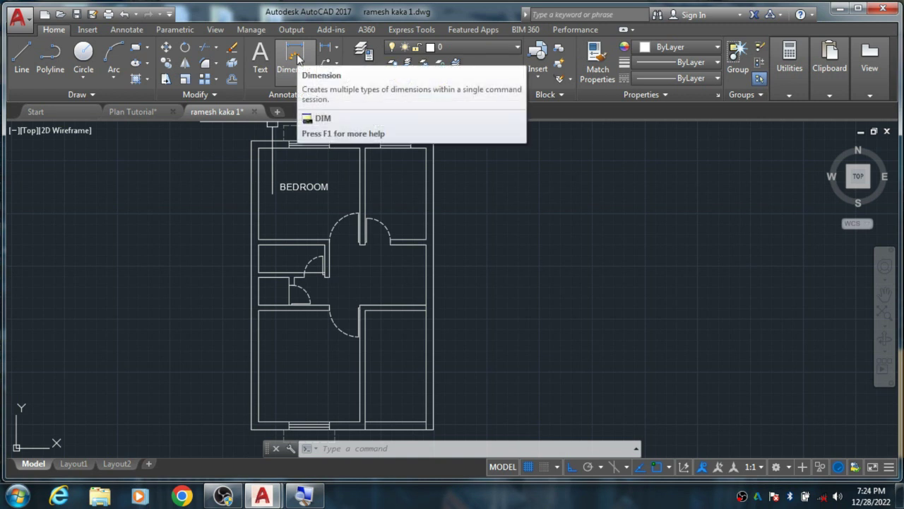
pyautogui.click(295, 56)
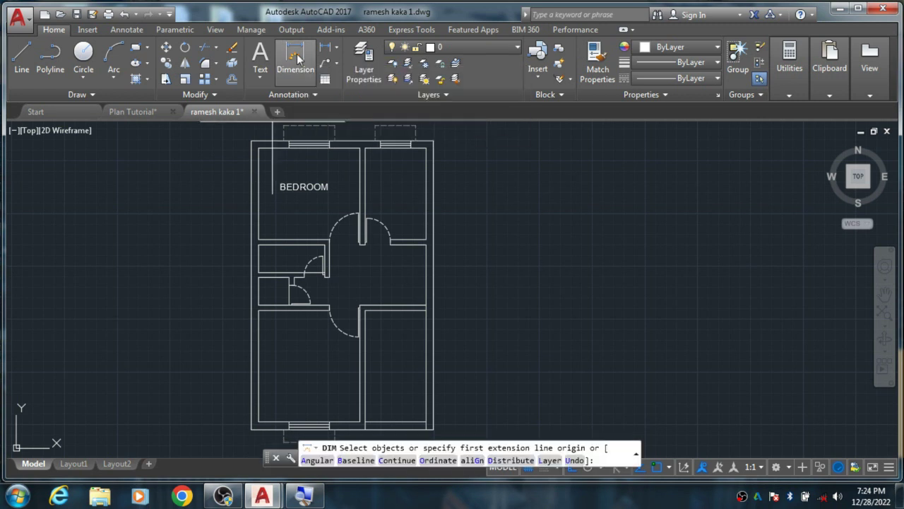
pyautogui.click(259, 148)
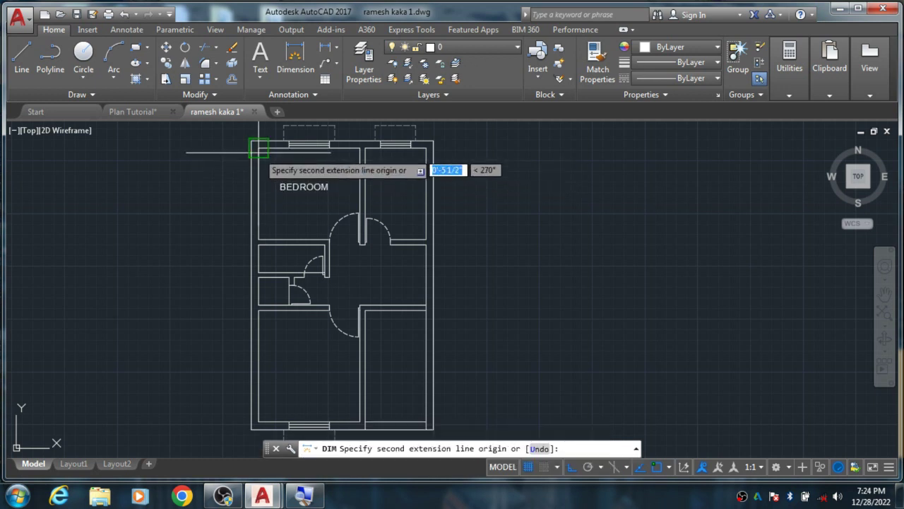
pyautogui.click(259, 243)
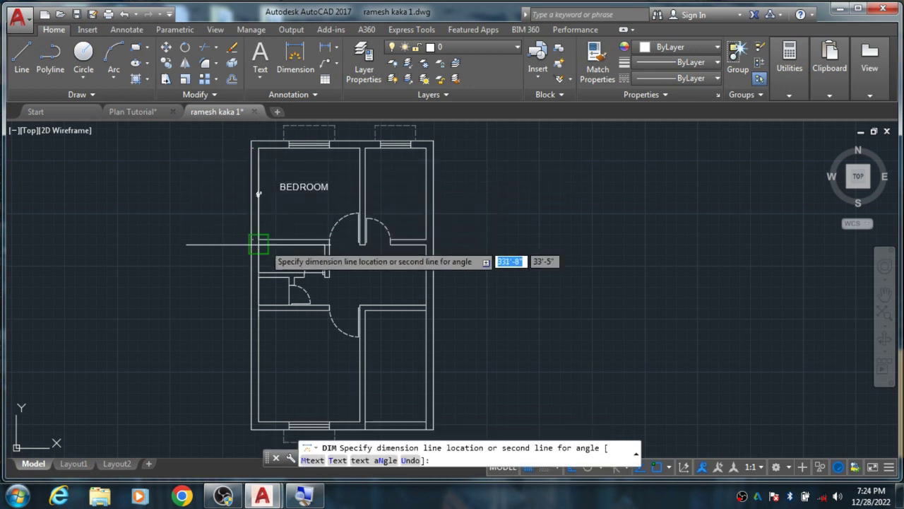
pyautogui.click(221, 229)
pyautogui.scroll(4, 212, 195)
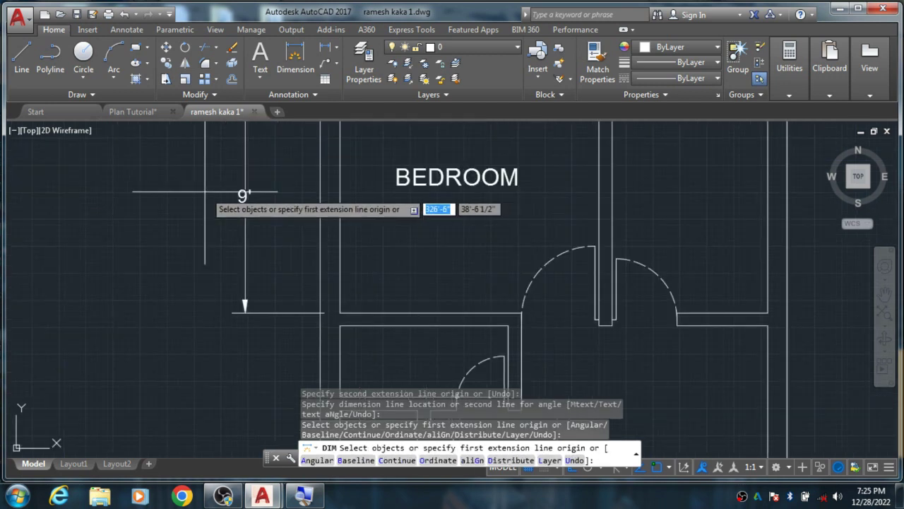
pyautogui.scroll(-2, 208, 209)
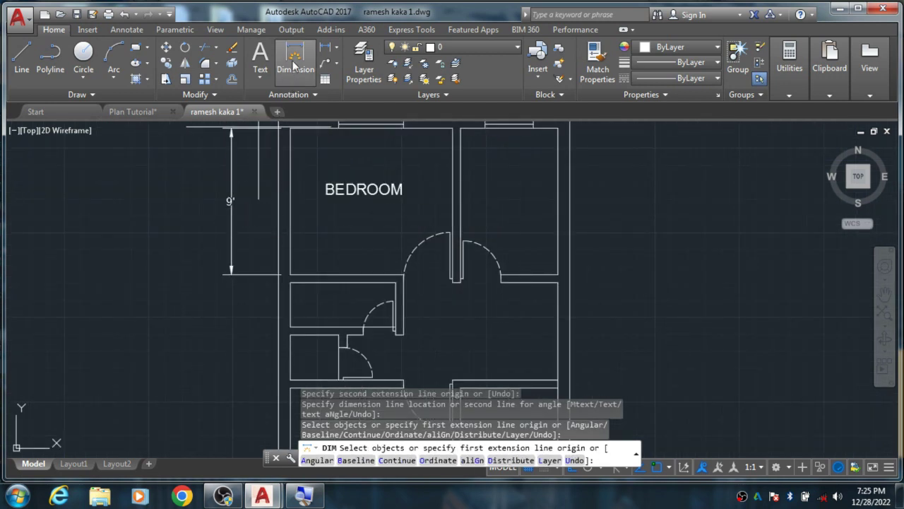
# Step: Add a 10' horizontal dimension across the top of the bedroom
pyautogui.click(295, 65)
pyautogui.press('Return')
pyautogui.click(290, 128)
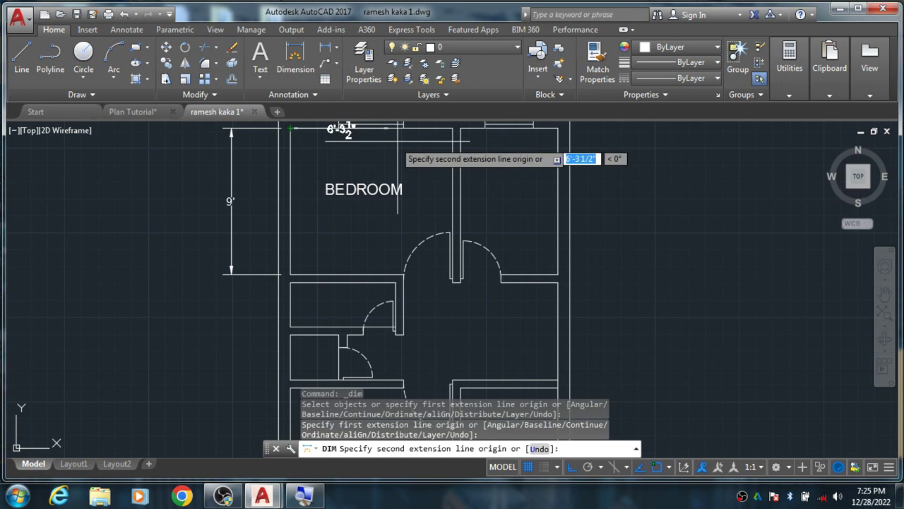
pyautogui.click(452, 128)
pyautogui.click(438, 147)
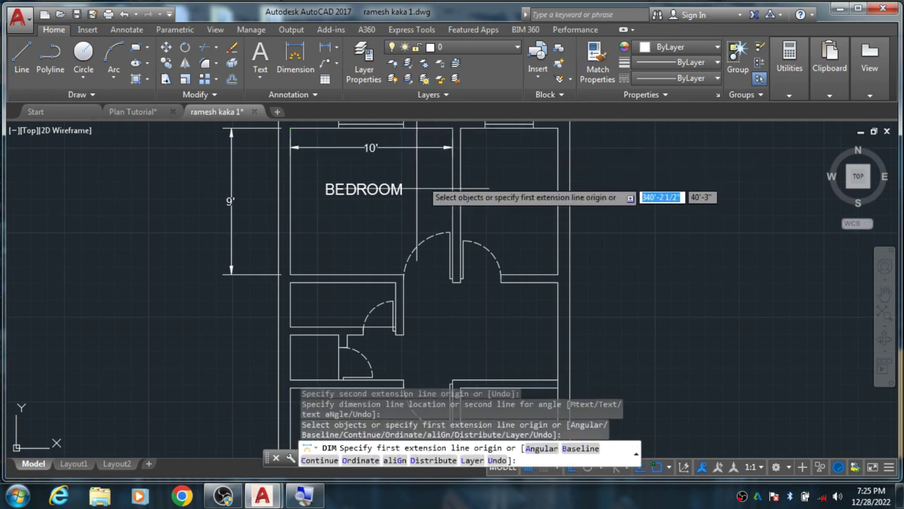
pyautogui.press('Escape')
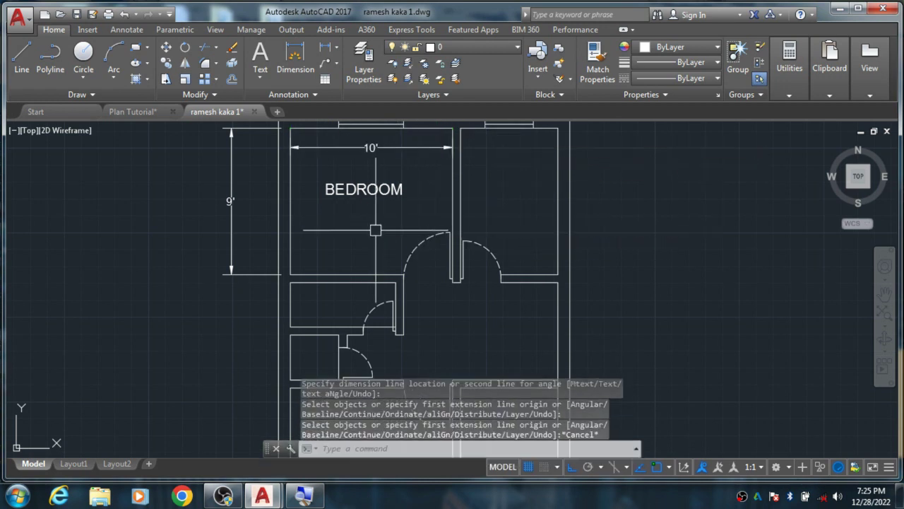
pyautogui.scroll(2, 356, 200)
pyautogui.scroll(2, 353, 191)
pyautogui.scroll(-2, 353, 191)
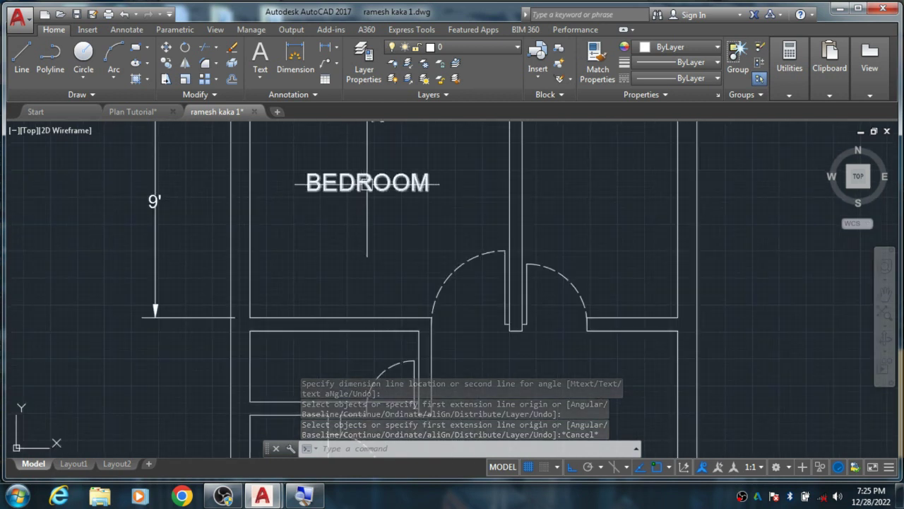
# Step: Set the BEDROOM label's text height to 6"
pyautogui.doubleClick(367, 184)
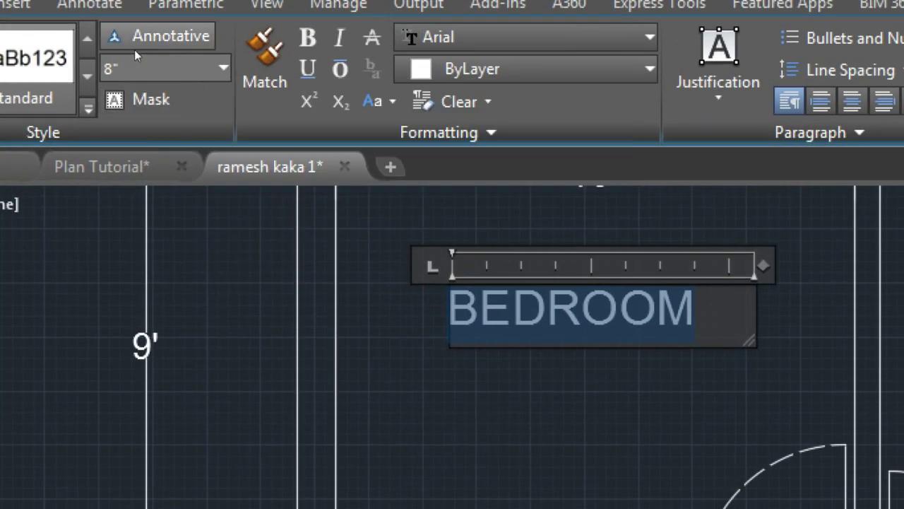
pyautogui.click(147, 62)
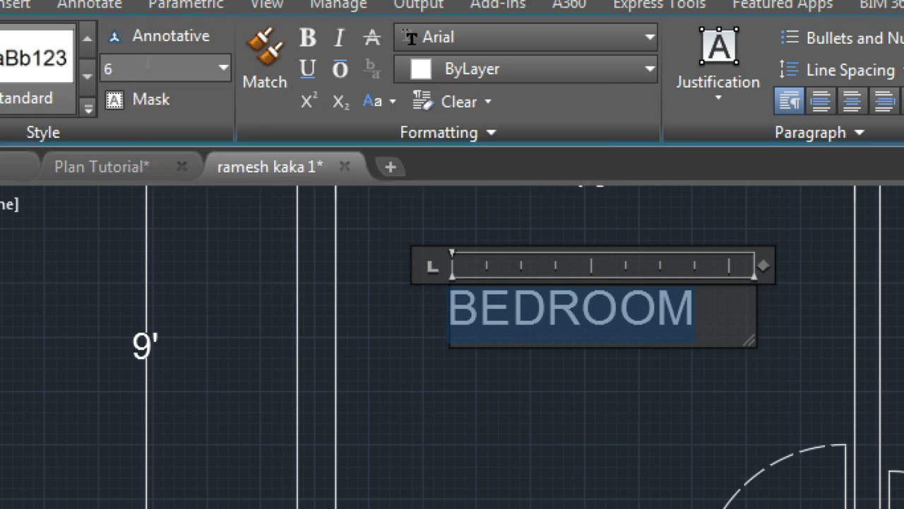
pyautogui.press('Return')
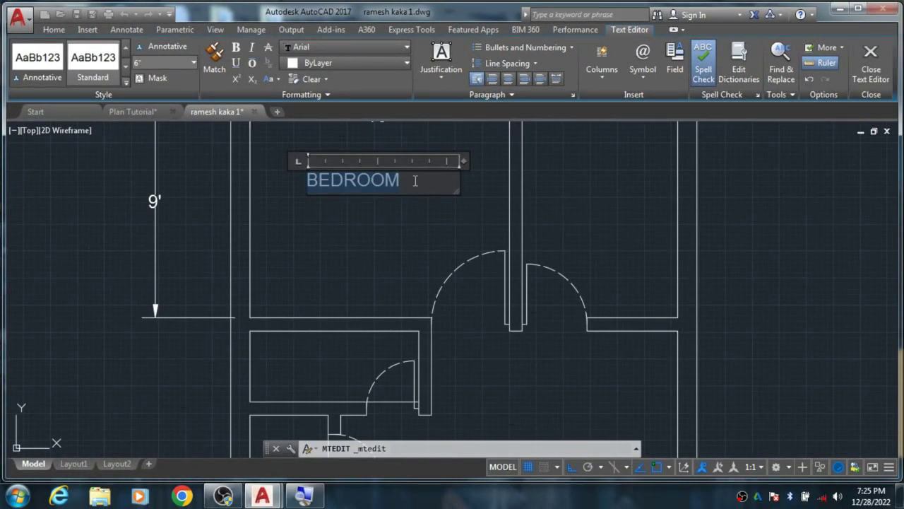
# Step: Add a second line reading 10'X9' and centre both label lines
pyautogui.click(415, 180)
pyautogui.press('Return')
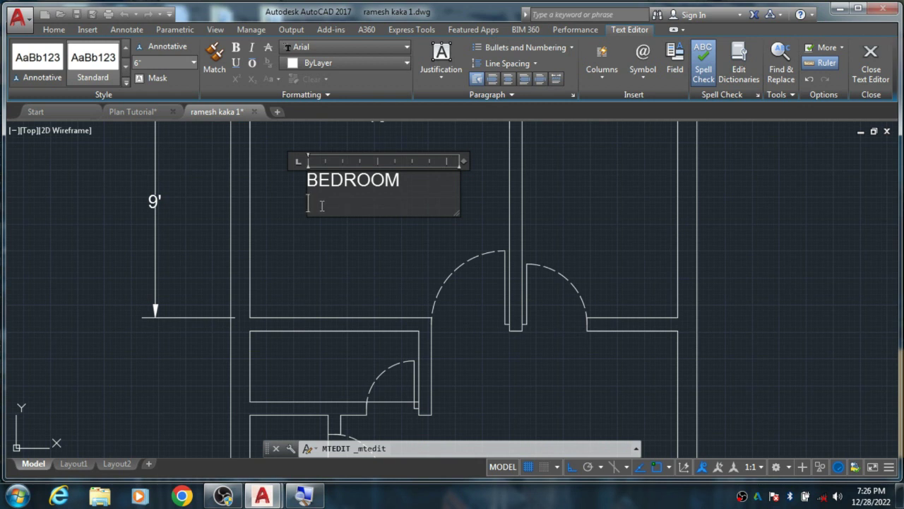
pyautogui.scroll(-2, 316, 237)
pyautogui.write("10'X")
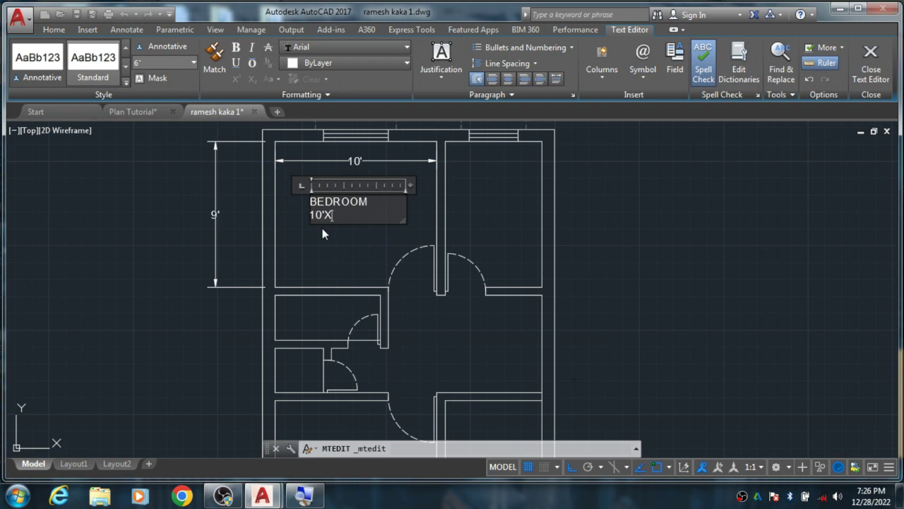
pyautogui.write("9'")
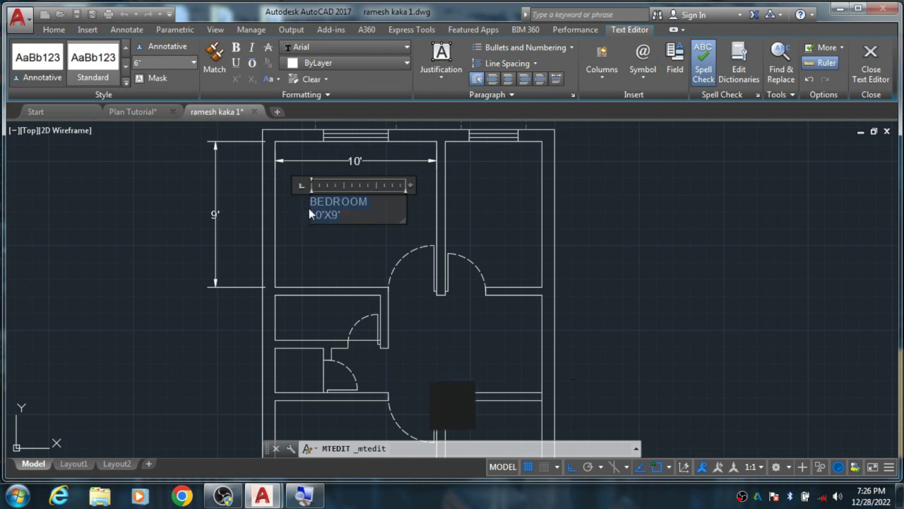
pyautogui.click(509, 79)
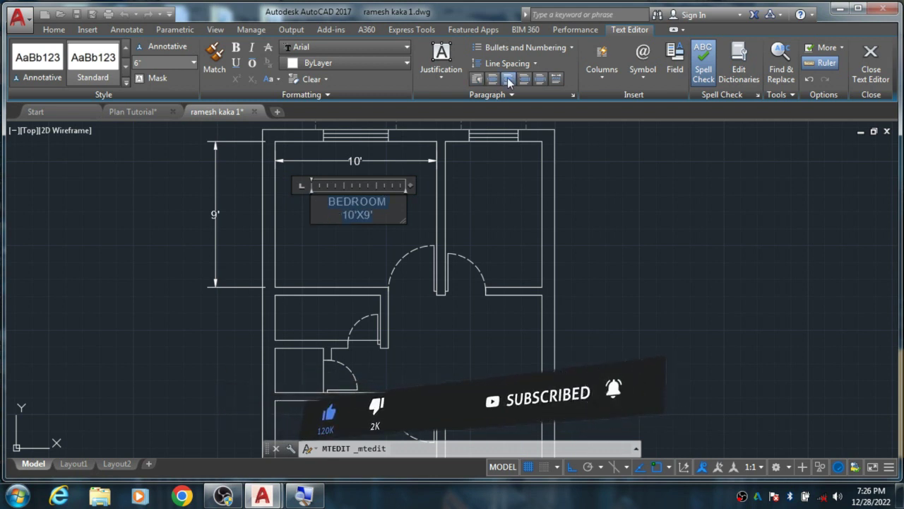
pyautogui.click(334, 246)
# Step: Delete the 10' and 9' bedroom dimensions
pyautogui.click(356, 161)
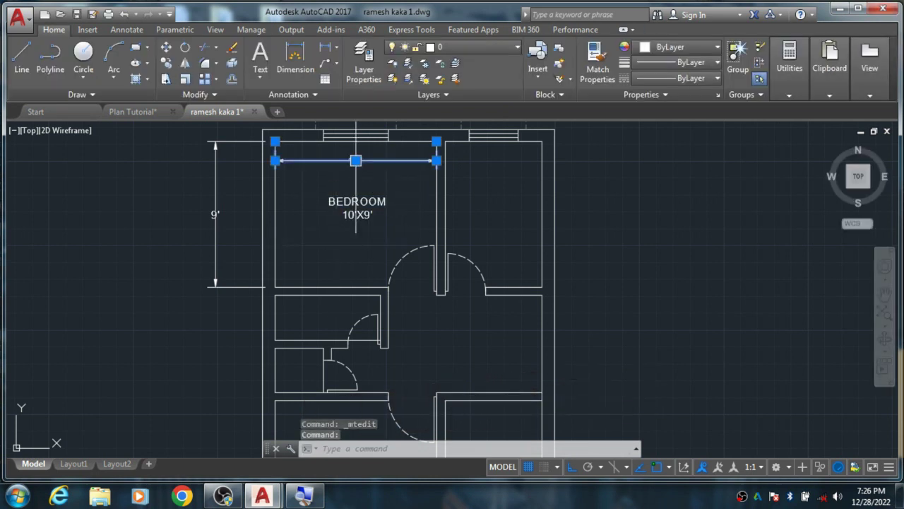
pyautogui.click(215, 202)
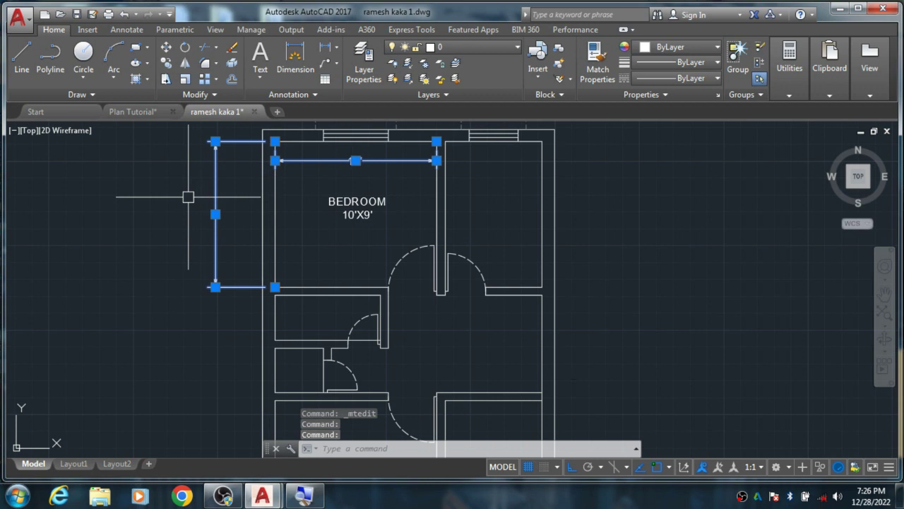
pyautogui.press('Delete')
pyautogui.scroll(-2, 196, 197)
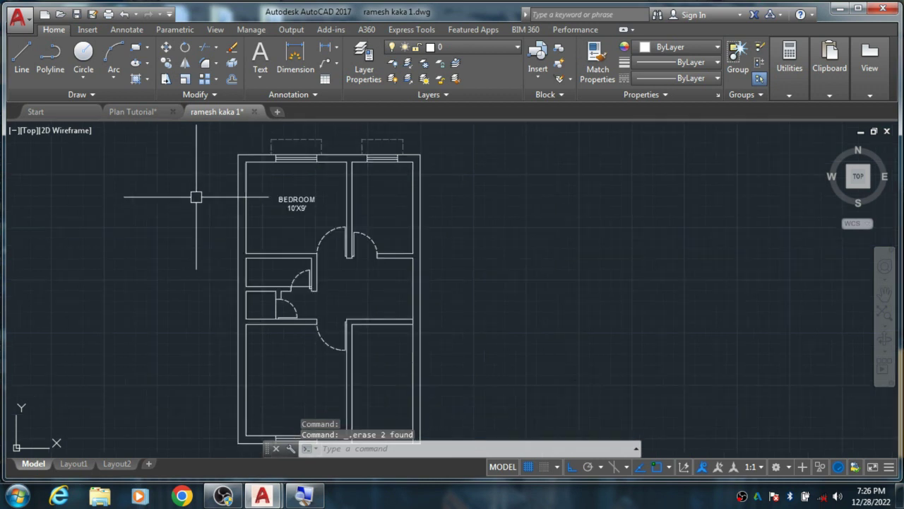
pyautogui.scroll(4, 264, 273)
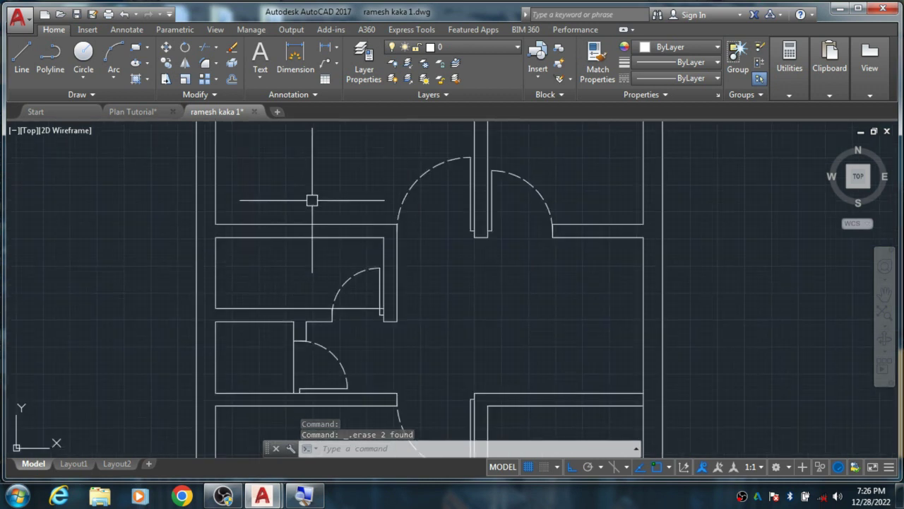
pyautogui.scroll(-2, 312, 200)
pyautogui.scroll(2, 290, 241)
pyautogui.scroll(-4, 294, 236)
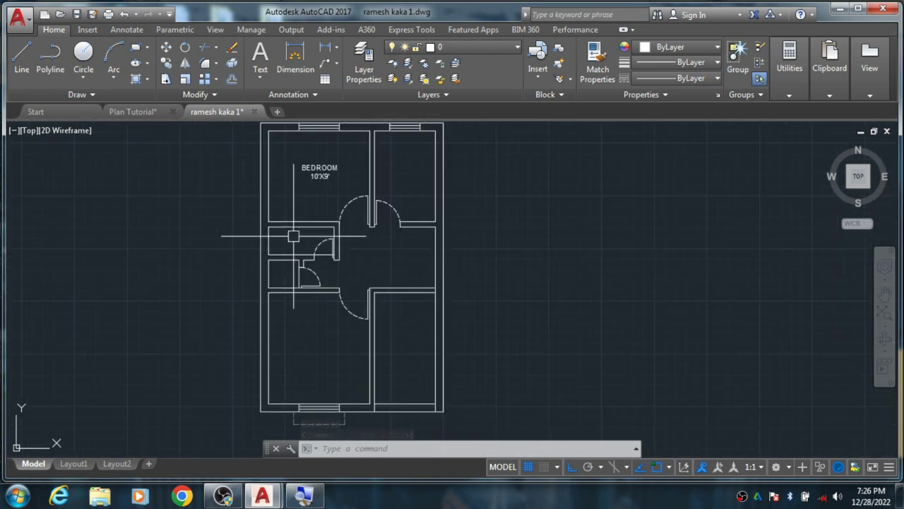
# Step: Copy the BEDROOM 10'X9' label from a base point with Ortho off
pyautogui.click(305, 168)
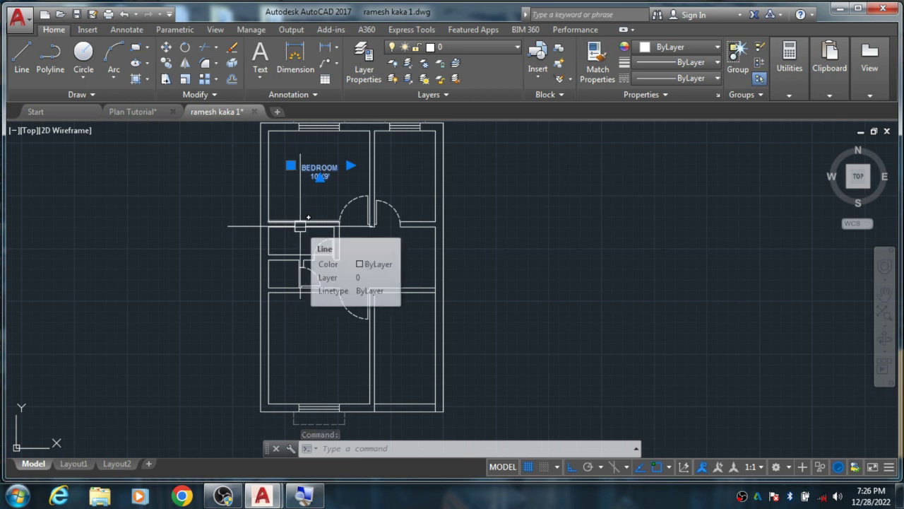
pyautogui.write('Co')
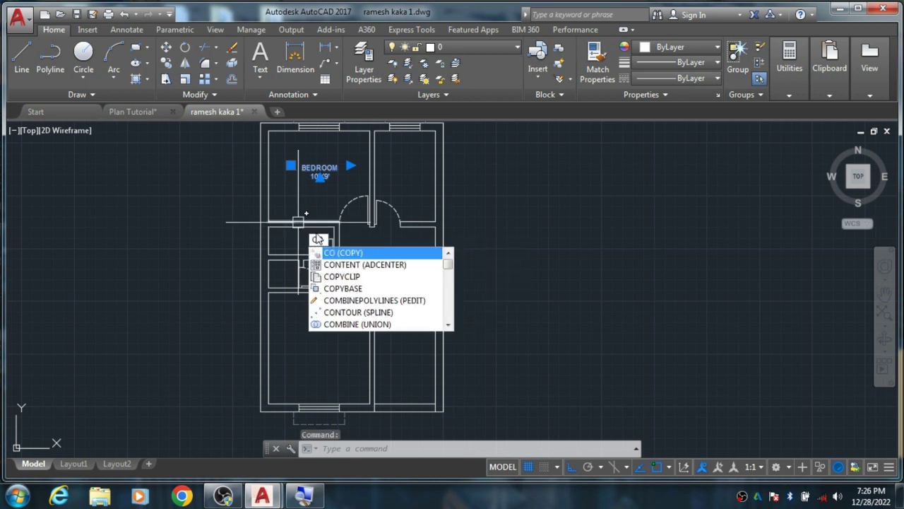
pyautogui.press('Return')
pyautogui.scroll(2, 327, 226)
pyautogui.scroll(2, 314, 194)
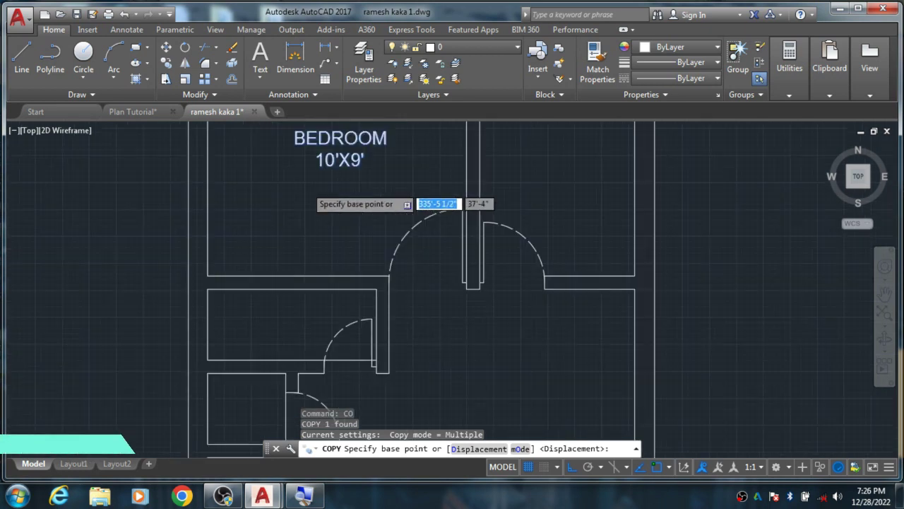
pyautogui.scroll(2, 332, 169)
pyautogui.scroll(-2, 332, 156)
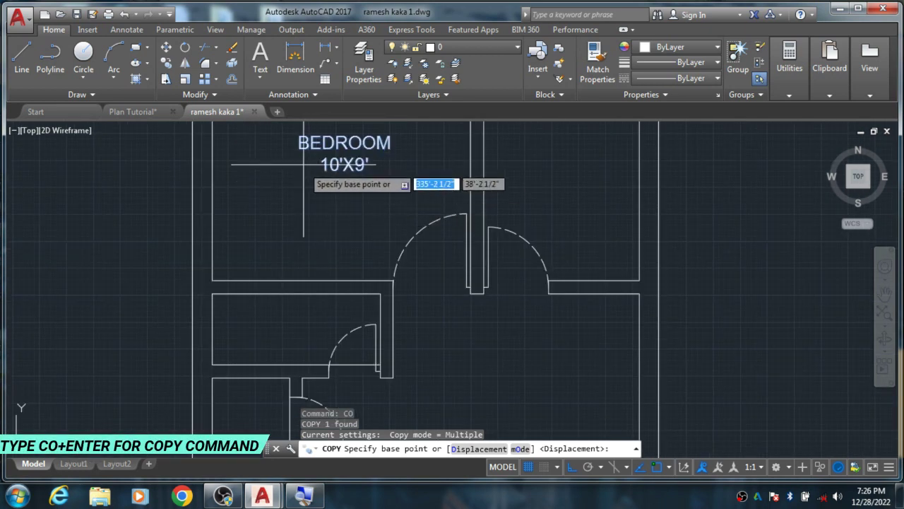
pyautogui.click(302, 148)
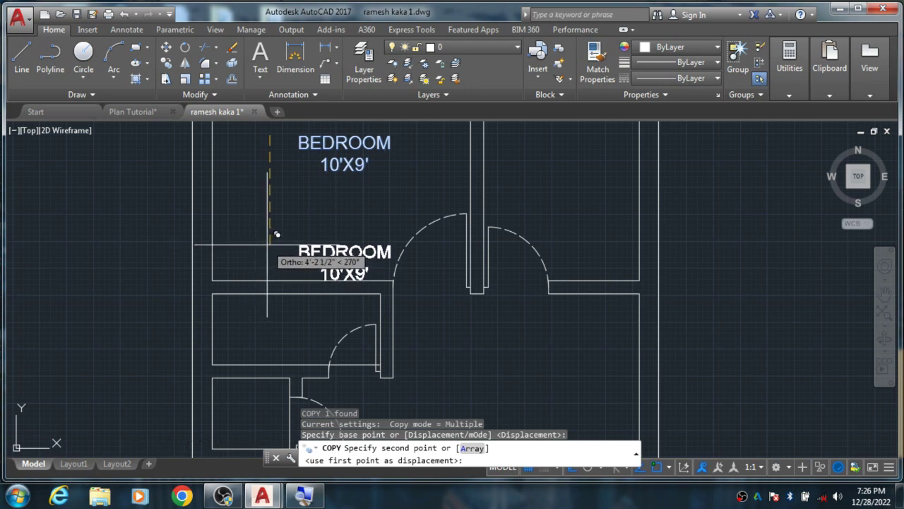
pyautogui.press('F8')
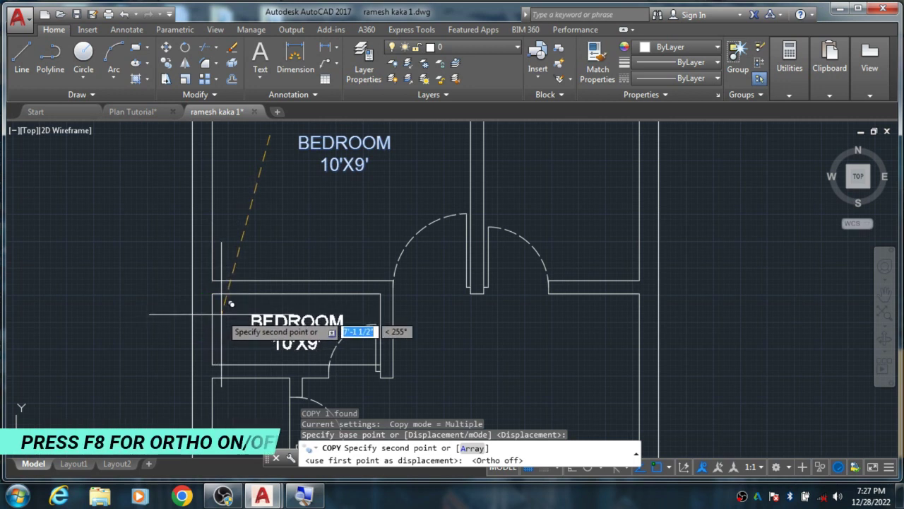
# Step: Place label copies in the left middle, upper-right, centre, lower and small left rooms
pyautogui.click(230, 299)
pyautogui.scroll(-4, 317, 311)
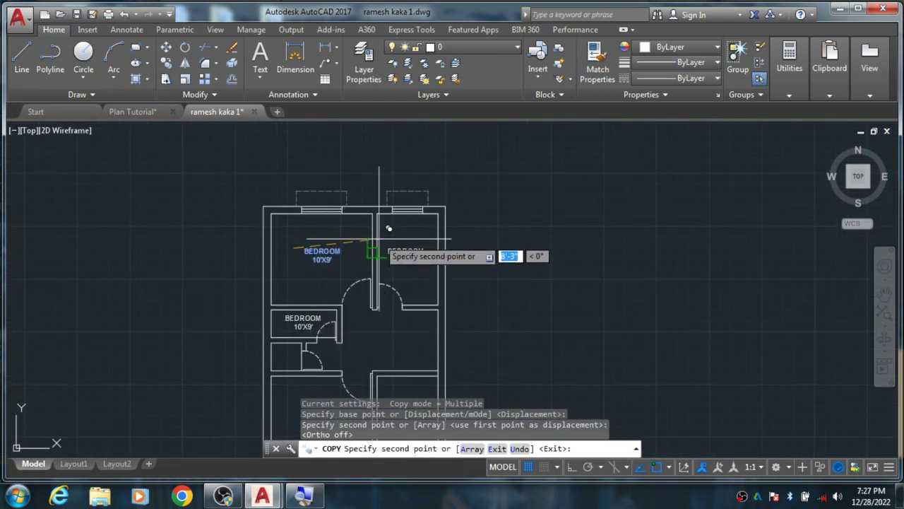
pyautogui.click(377, 249)
pyautogui.scroll(-3, 365, 258)
pyautogui.scroll(3, 351, 316)
pyautogui.scroll(2, 351, 308)
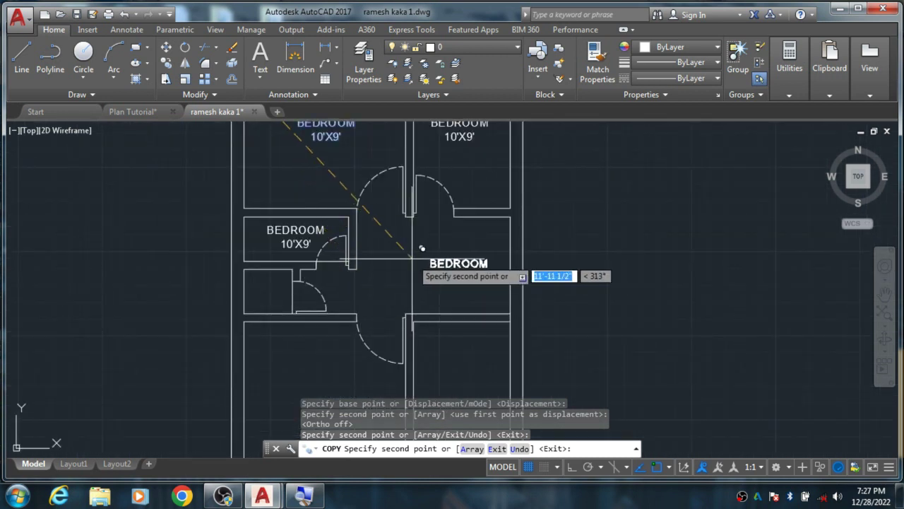
pyautogui.click(404, 245)
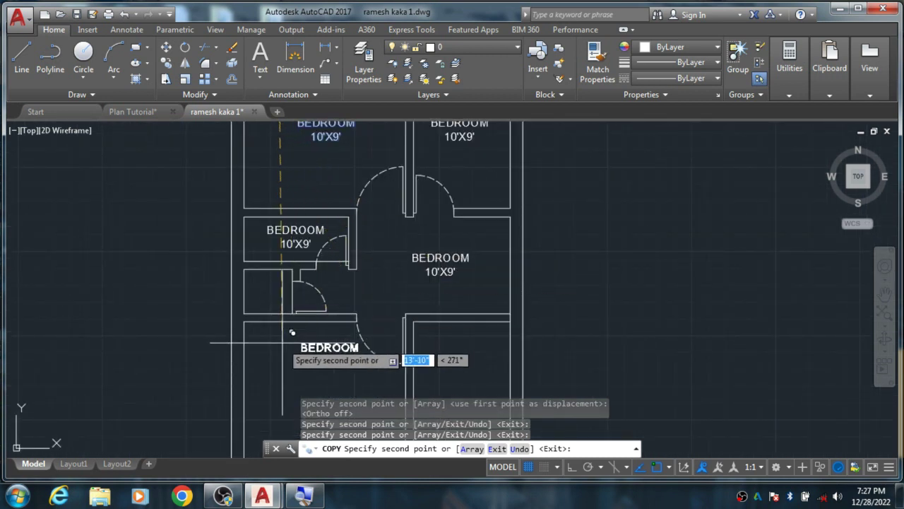
pyautogui.click(289, 348)
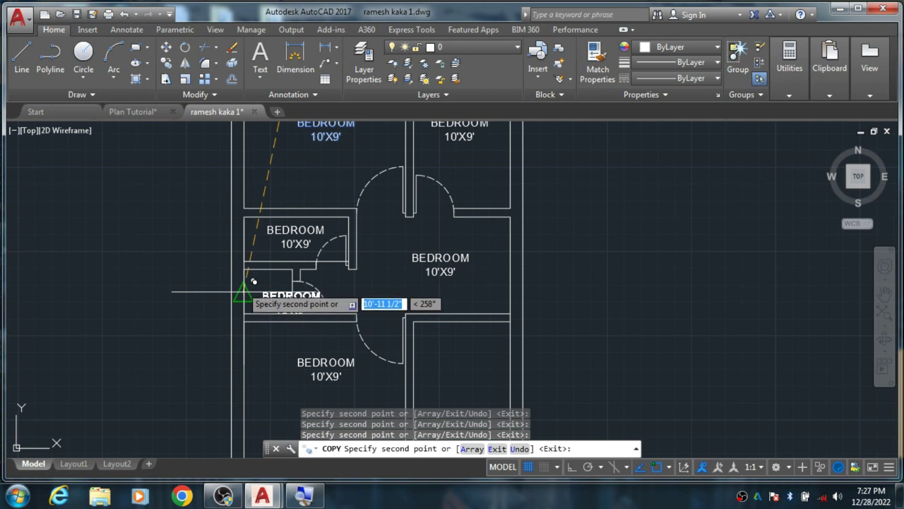
pyautogui.click(253, 283)
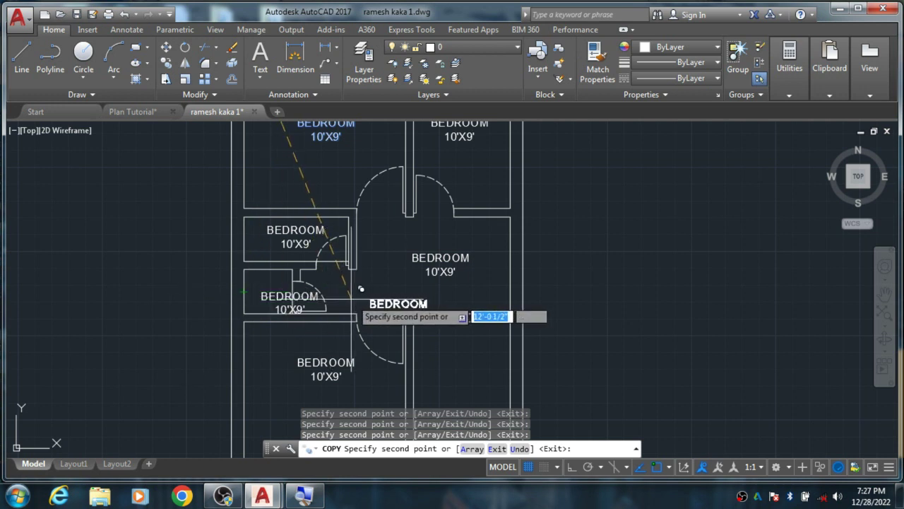
pyautogui.press('Escape')
pyautogui.scroll(2, 275, 298)
pyautogui.scroll(1, 273, 298)
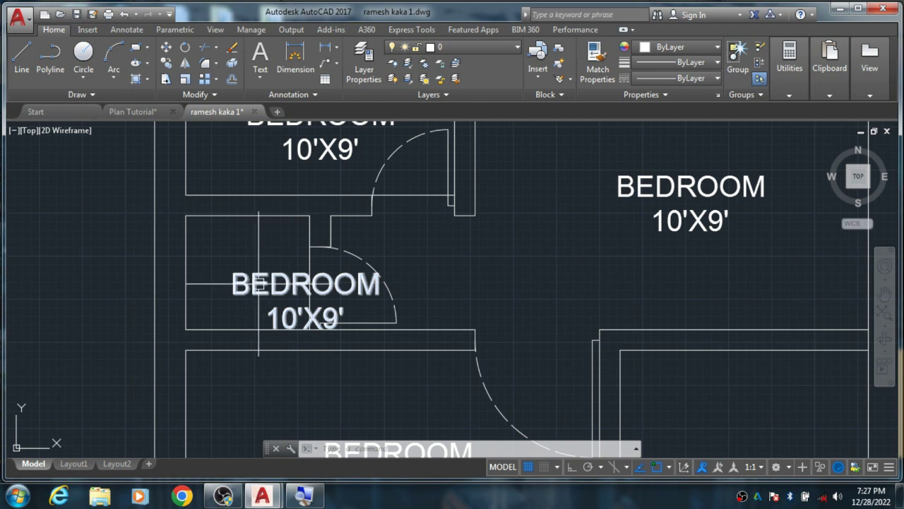
# Step: Nudge the small left room's label up-left and select its text for editing
pyautogui.click(284, 284)
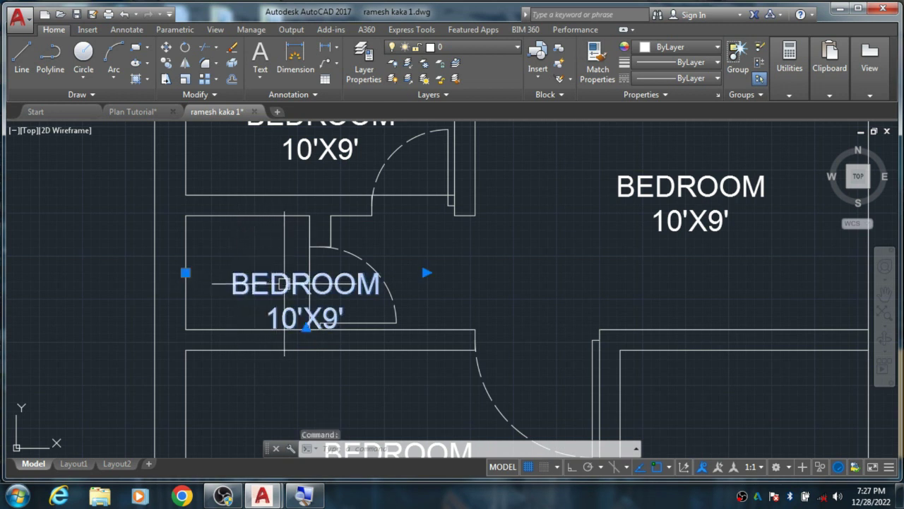
pyautogui.moveTo(297, 312); pyautogui.dragTo(260, 278)
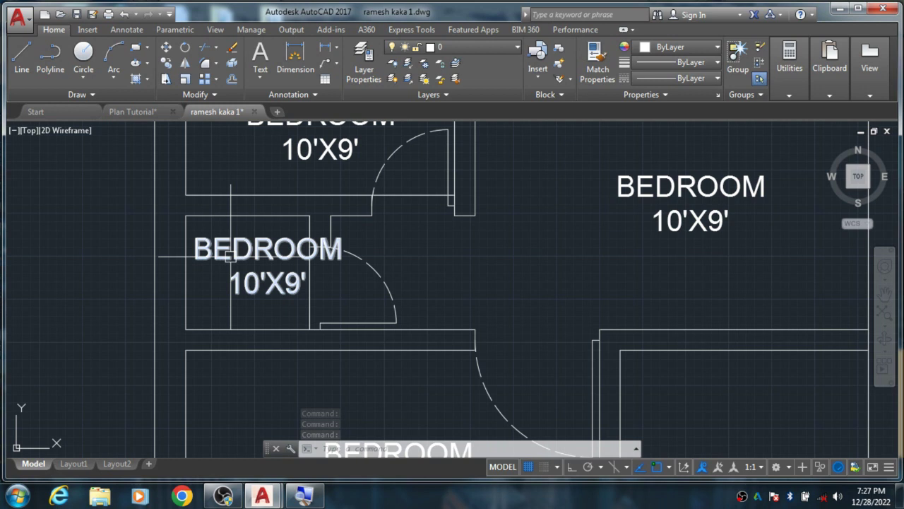
pyautogui.doubleClick(268, 284)
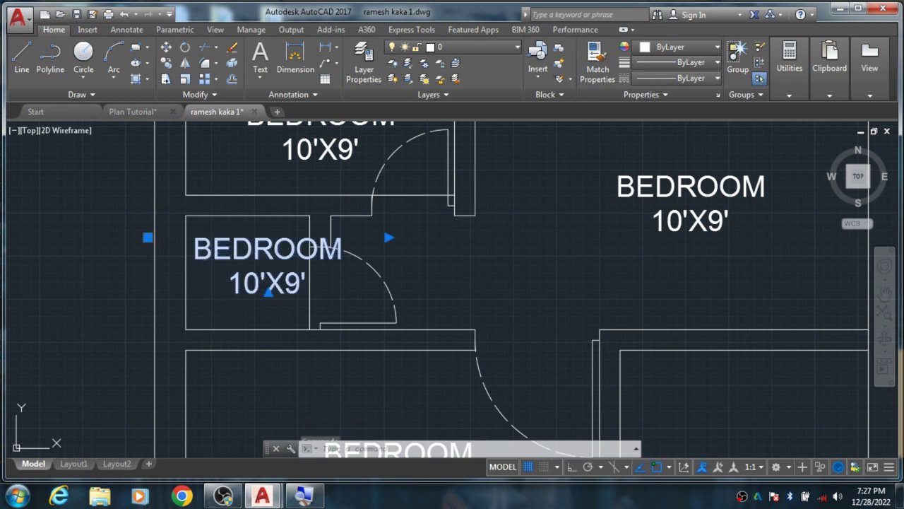
pyautogui.moveTo(315, 284); pyautogui.dragTo(251, 263)
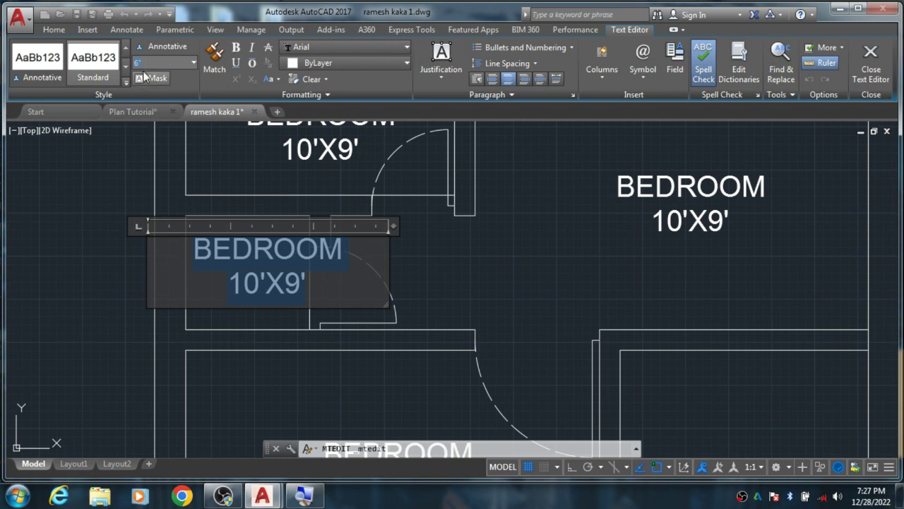
# Step: Set the small room's label to 4" text height and finish editing
pyautogui.click(194, 62)
pyautogui.click(152, 119)
pyautogui.click(193, 63)
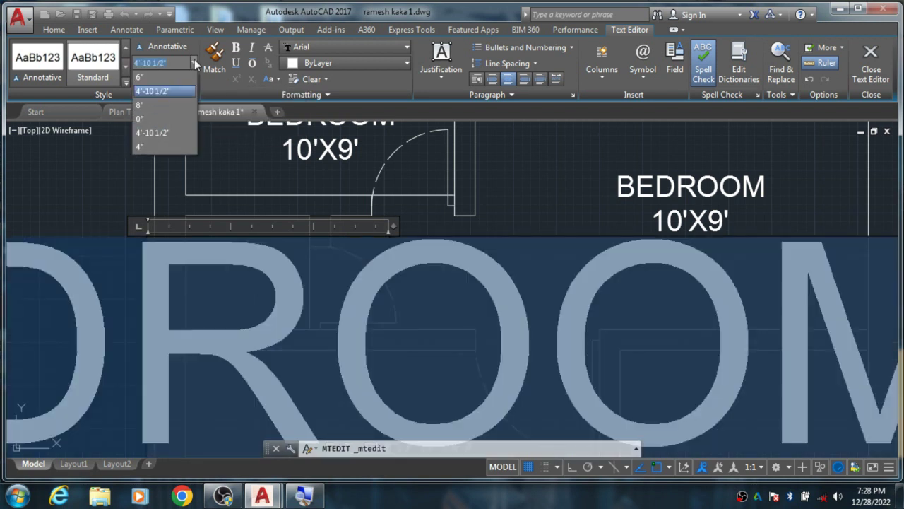
pyautogui.click(144, 147)
pyautogui.click(144, 148)
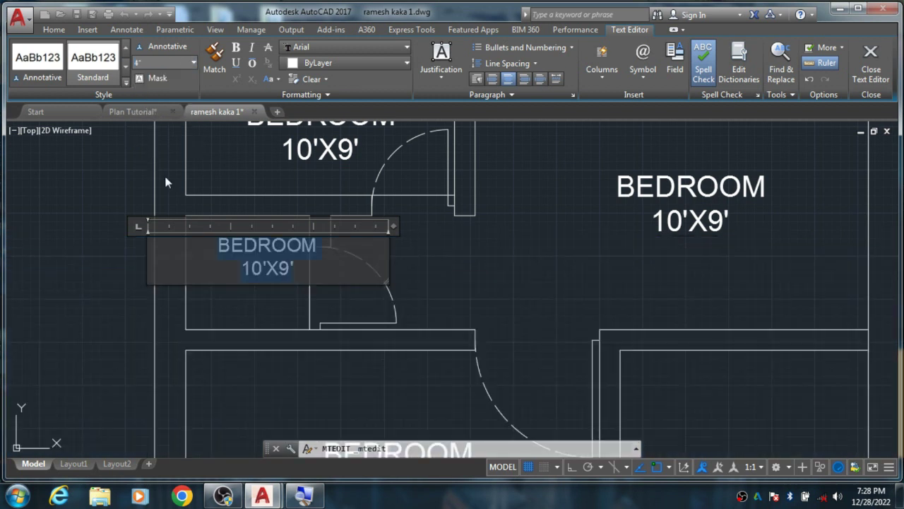
pyautogui.click(435, 264)
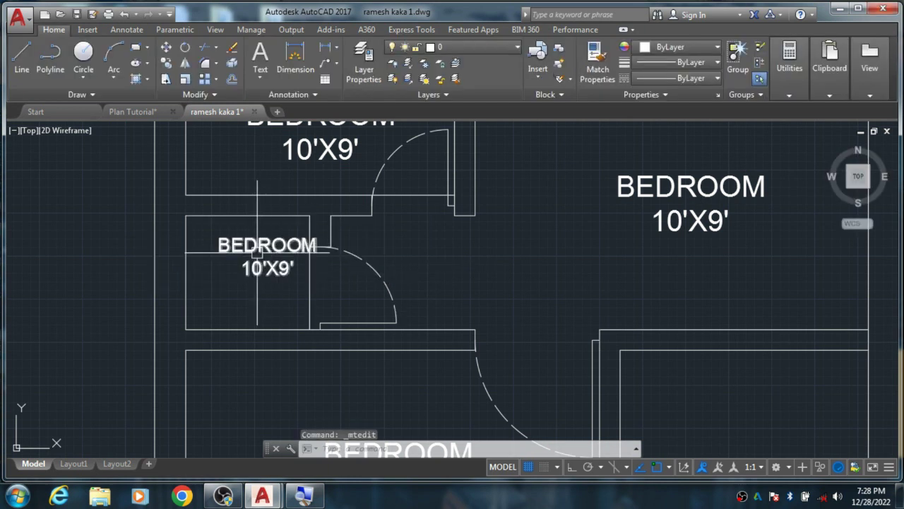
pyautogui.scroll(-3, 257, 246)
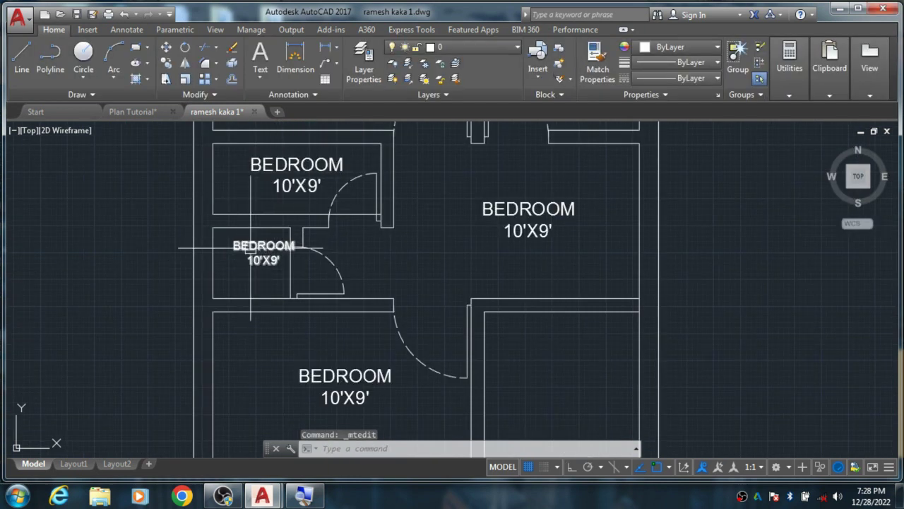
pyautogui.scroll(5, 250, 248)
pyautogui.click(250, 247)
# Step: Drag the upper-right room's BEDROOM 10'X9' label up and left, then deselect it
pyautogui.scroll(-5, 250, 247)
pyautogui.click(431, 185)
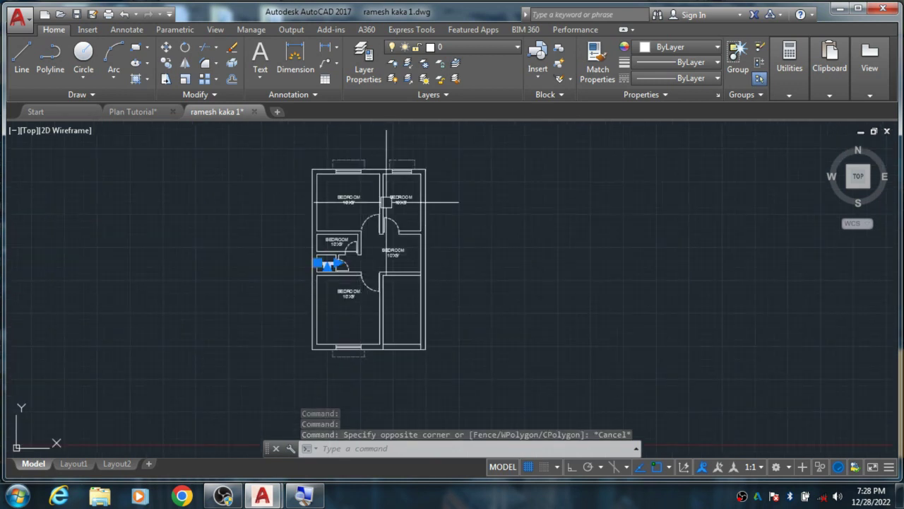
pyautogui.press('Escape')
pyautogui.scroll(4, 393, 192)
pyautogui.click(424, 210)
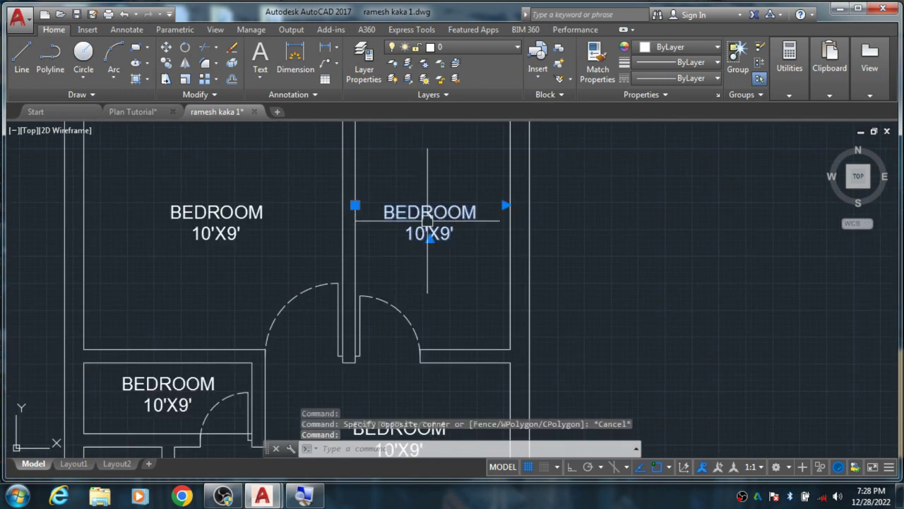
pyautogui.moveTo(439, 213); pyautogui.dragTo(406, 197)
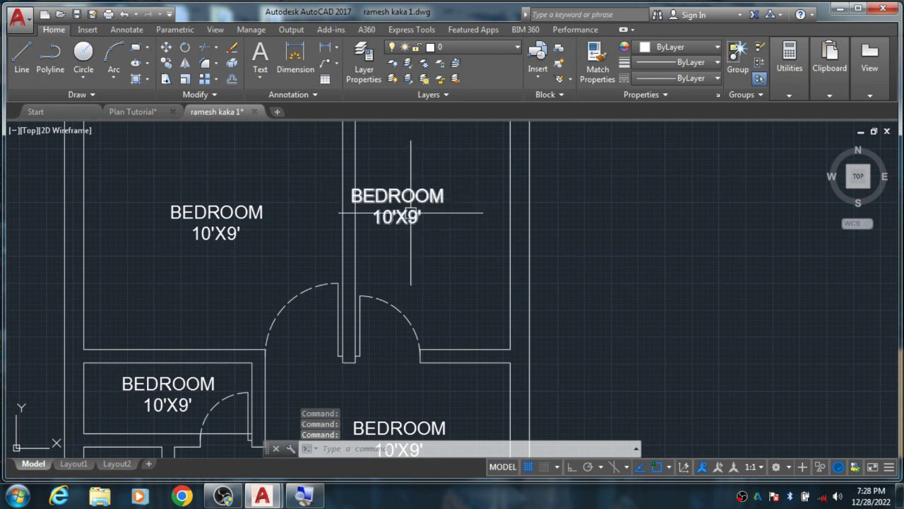
pyautogui.press('Escape')
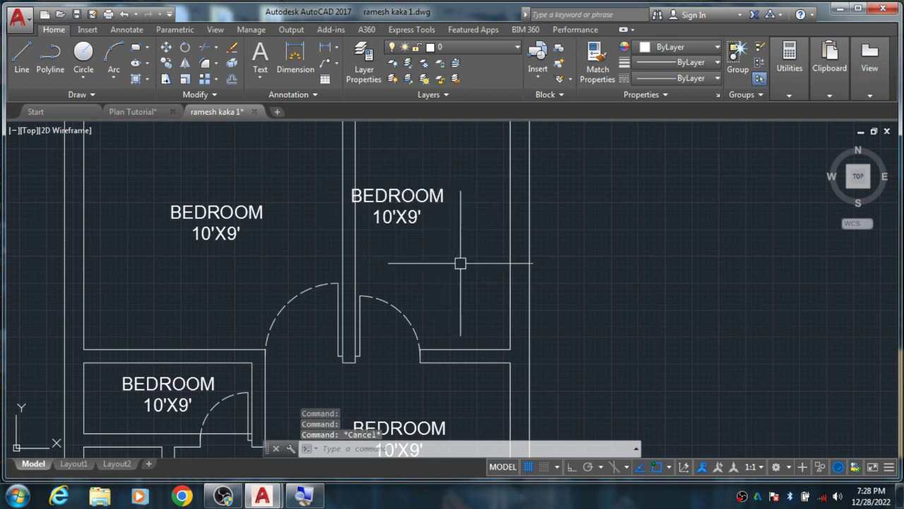
pyautogui.scroll(-2, 460, 262)
pyautogui.scroll(2, 463, 205)
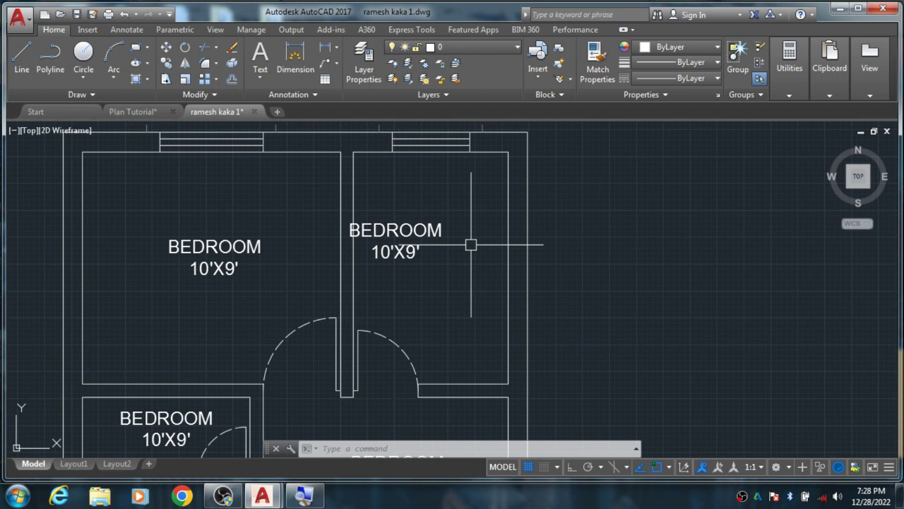
# Step: Offset the upper-right room's right wall 1.5' inward
pyautogui.write('o')
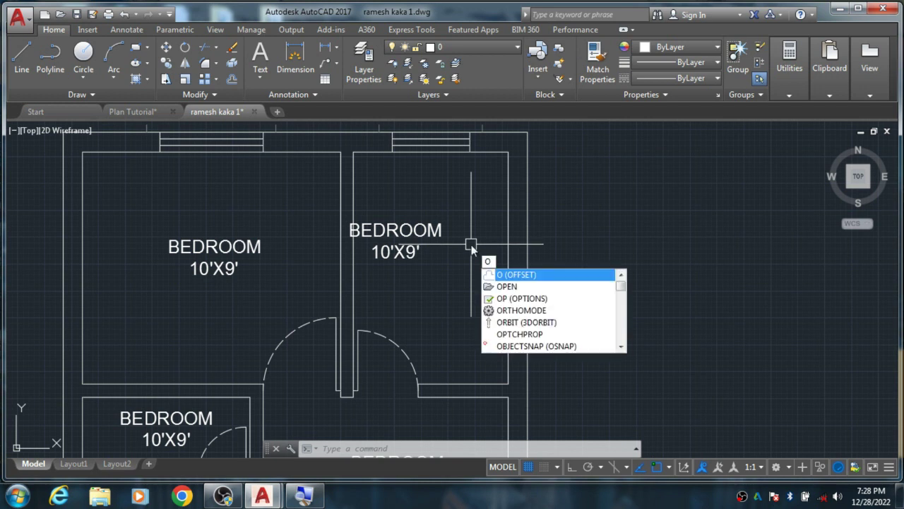
pyautogui.press('Return')
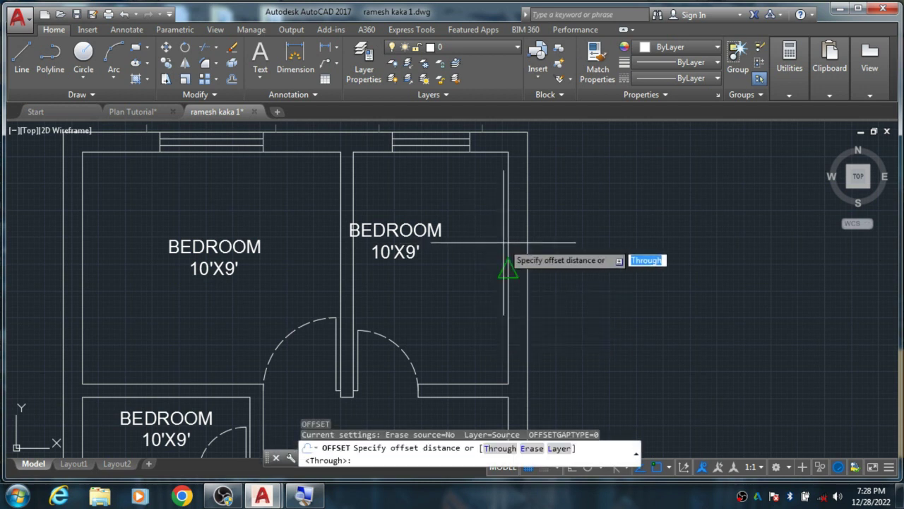
pyautogui.write('1')
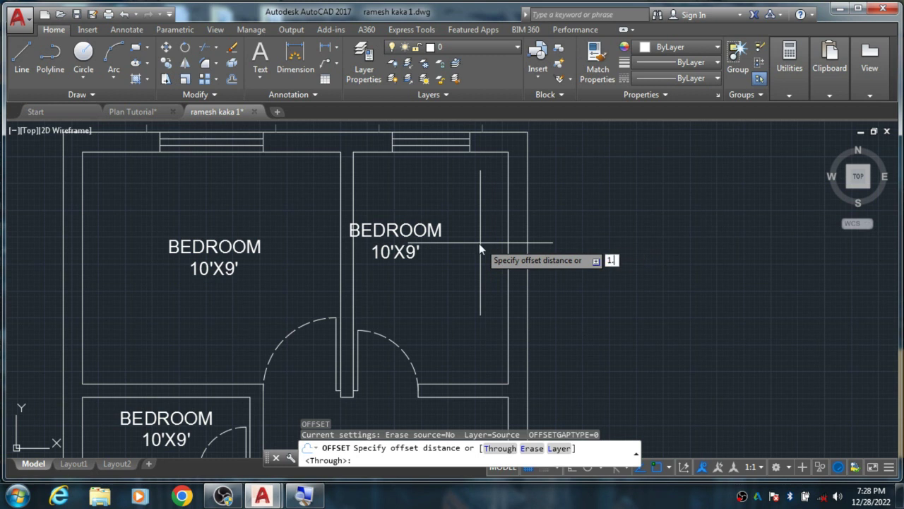
pyautogui.write('.5')
pyautogui.press('Return')
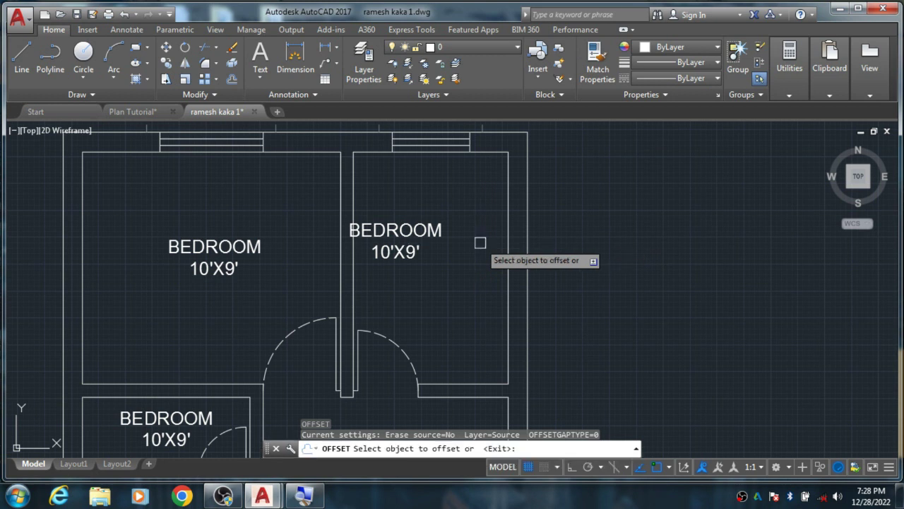
pyautogui.click(508, 244)
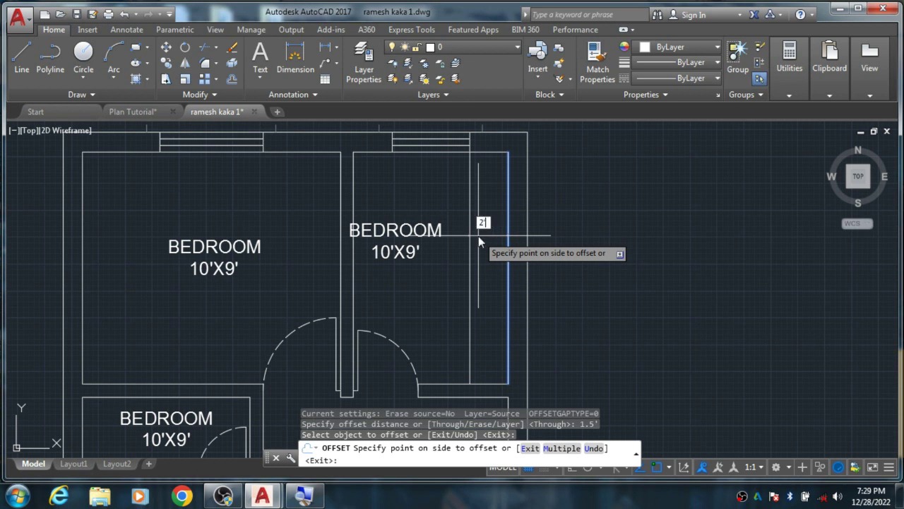
pyautogui.press('Return')
pyautogui.press('Escape')
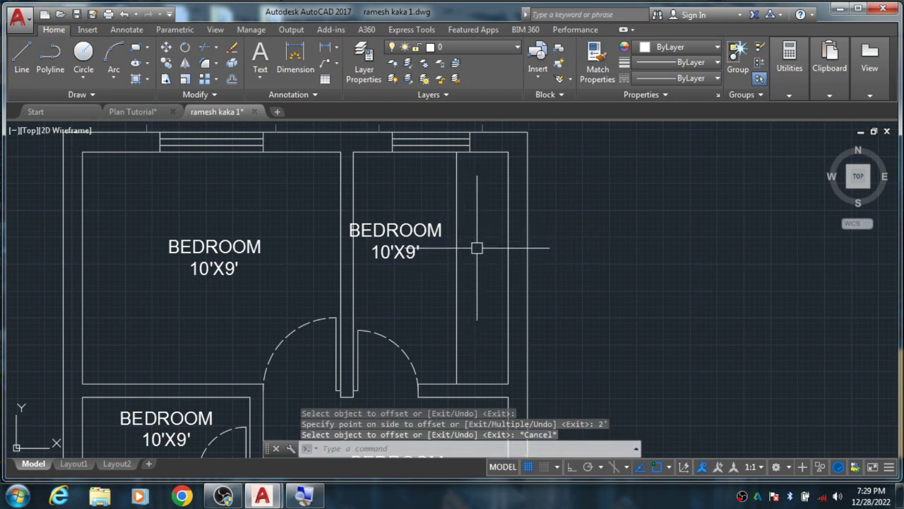
pyautogui.scroll(-2, 470, 247)
pyautogui.scroll(5, 473, 337)
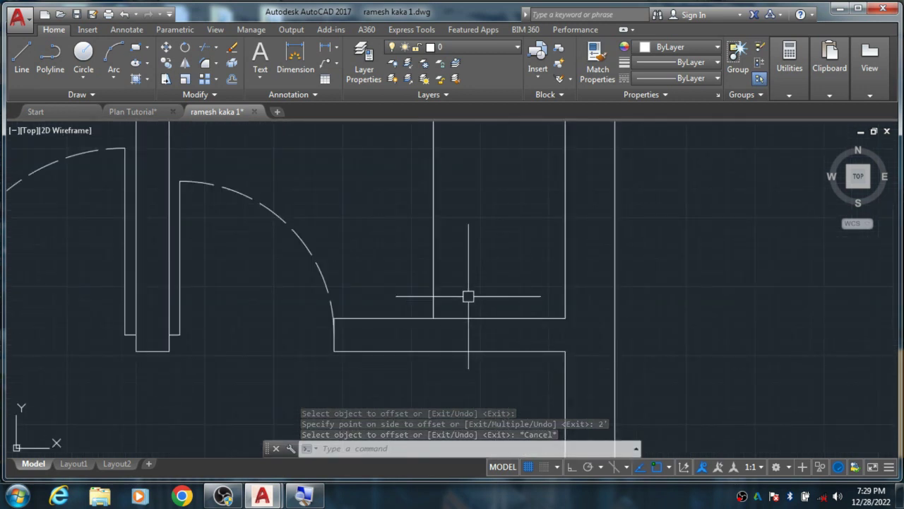
pyautogui.scroll(-1, 468, 297)
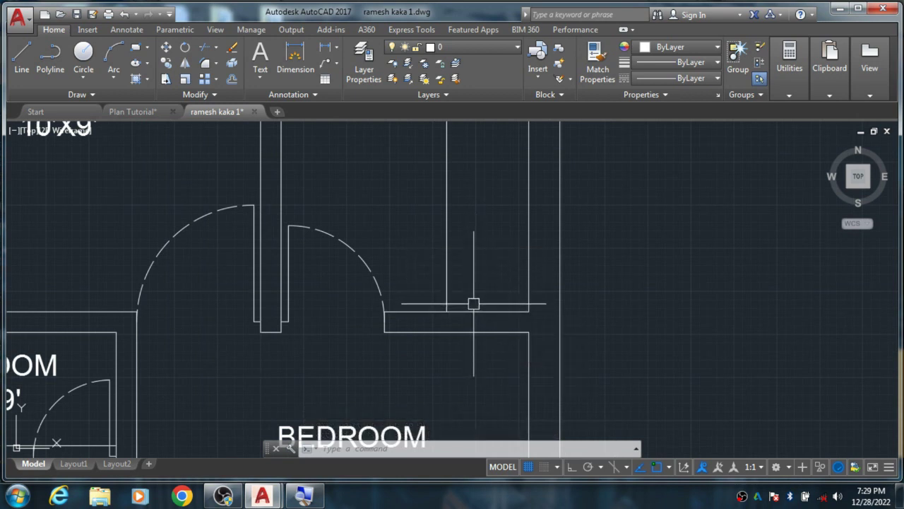
# Step: Offset the room's bottom wall line 2' upward
pyautogui.write('o')
pyautogui.press('Return')
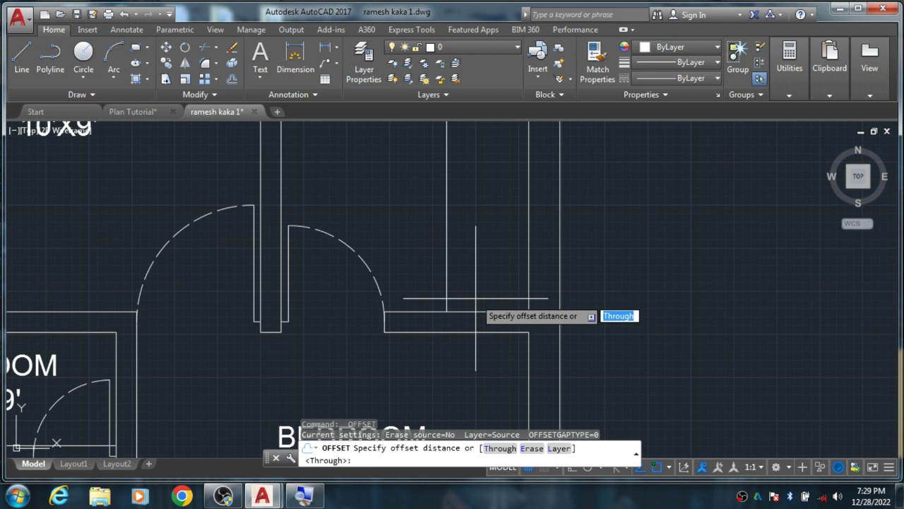
pyautogui.write('2')
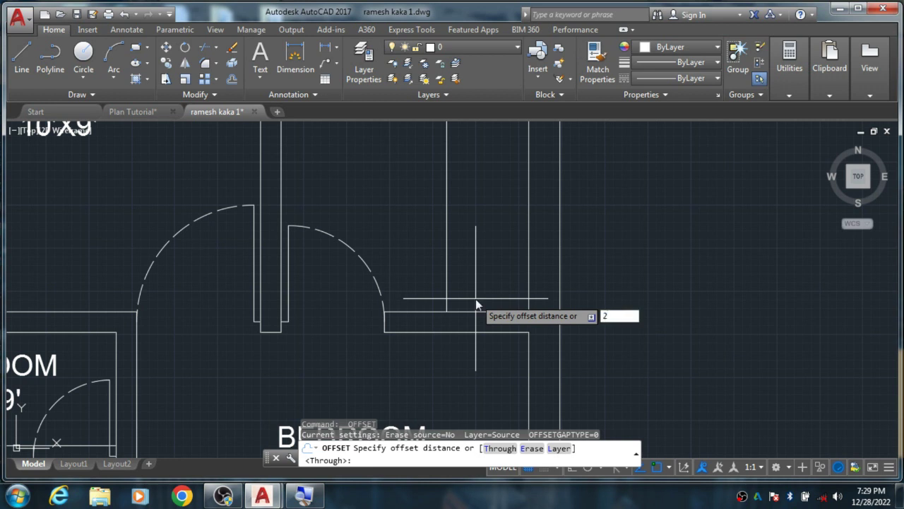
pyautogui.press('Return')
pyautogui.click(471, 310)
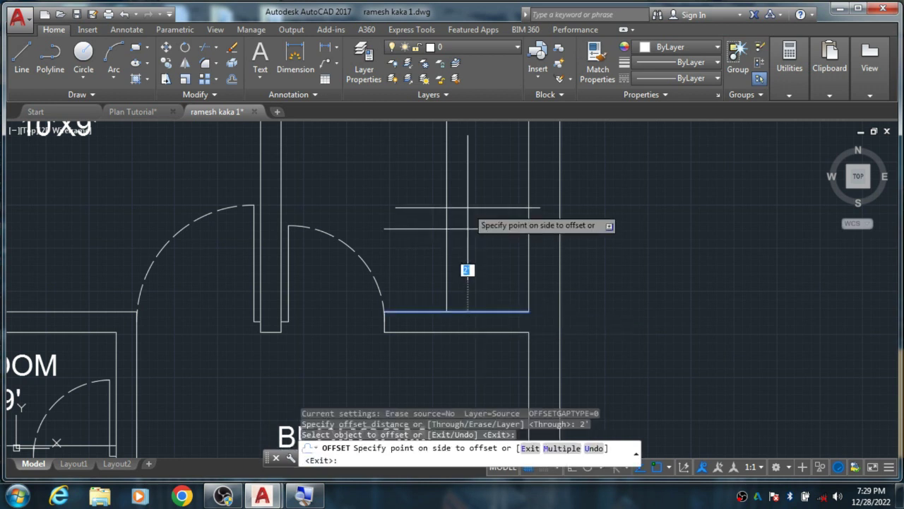
pyautogui.click(467, 264)
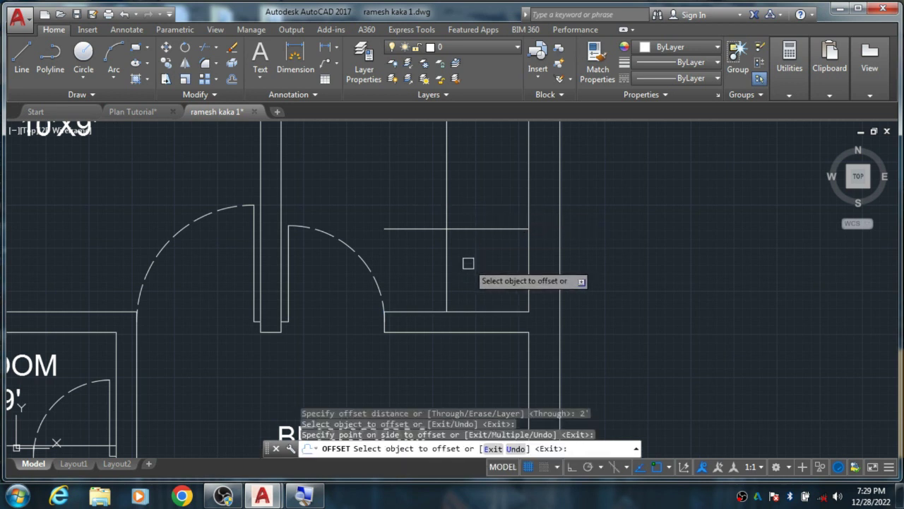
pyautogui.press('Escape')
pyautogui.scroll(-2, 460, 254)
pyautogui.scroll(2, 442, 240)
pyautogui.scroll(1, 424, 236)
pyautogui.write('F')
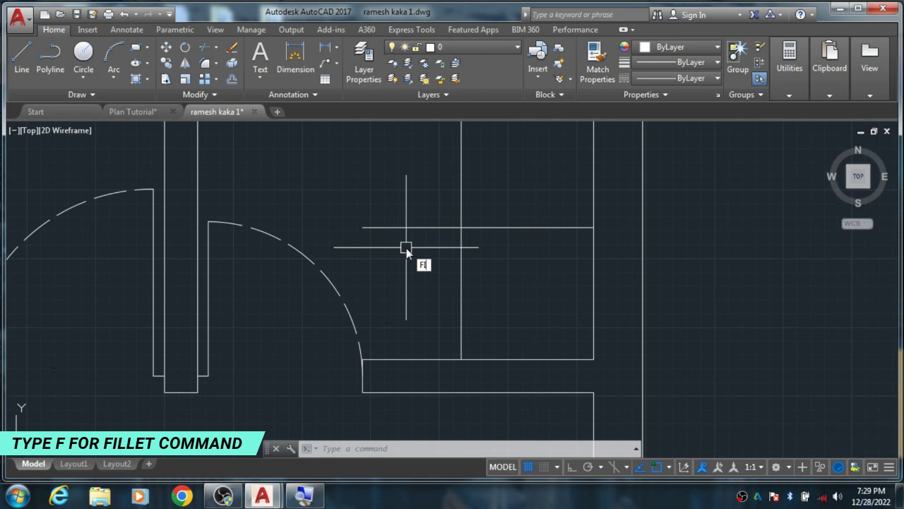
pyautogui.write('I')
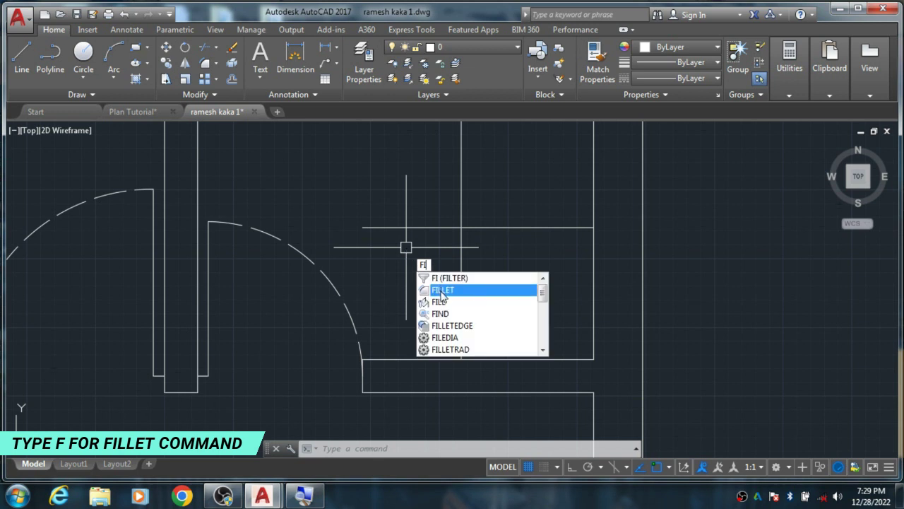
pyautogui.click(441, 291)
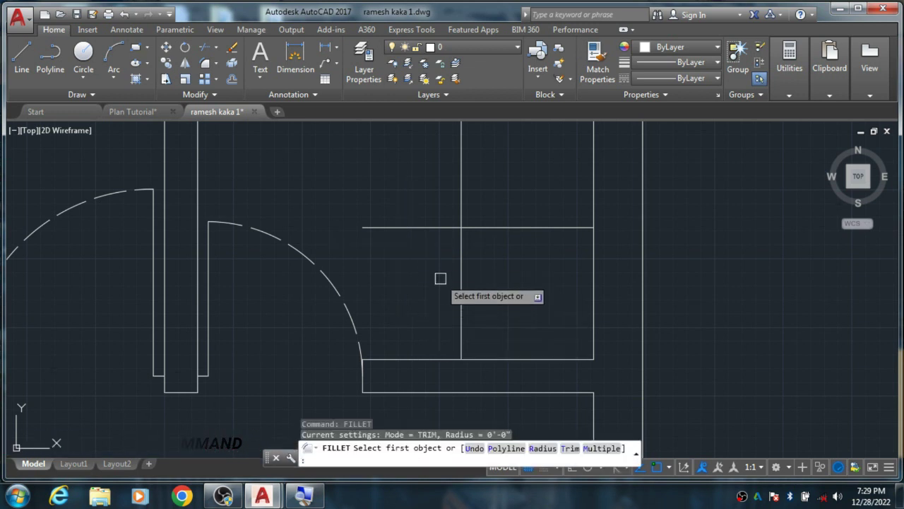
pyautogui.press('Escape')
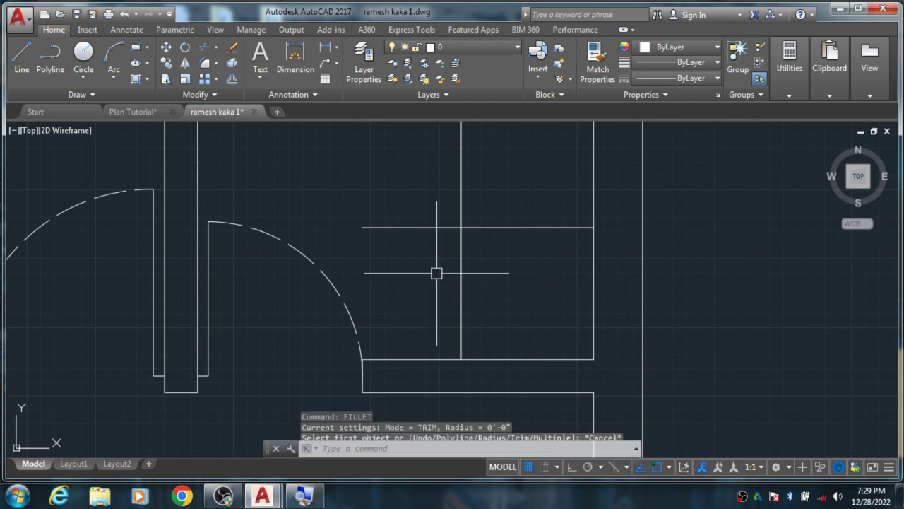
pyautogui.write('F')
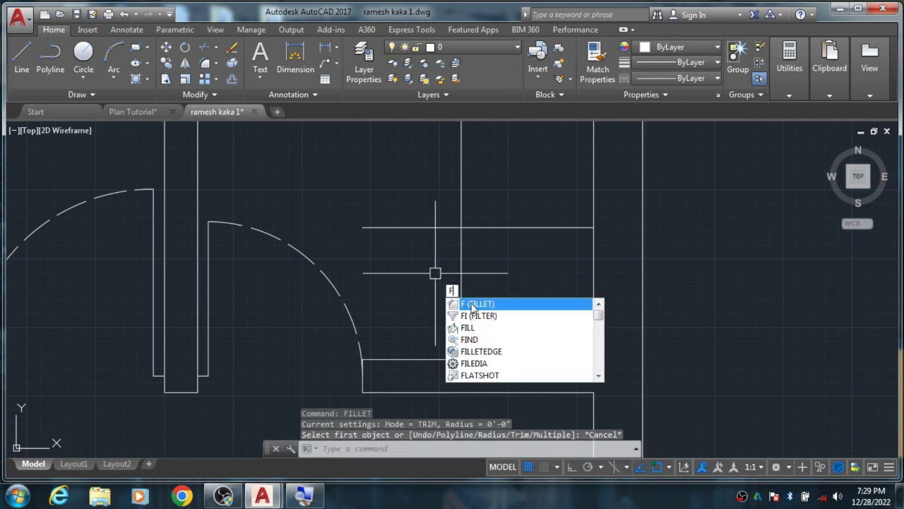
pyautogui.click(472, 305)
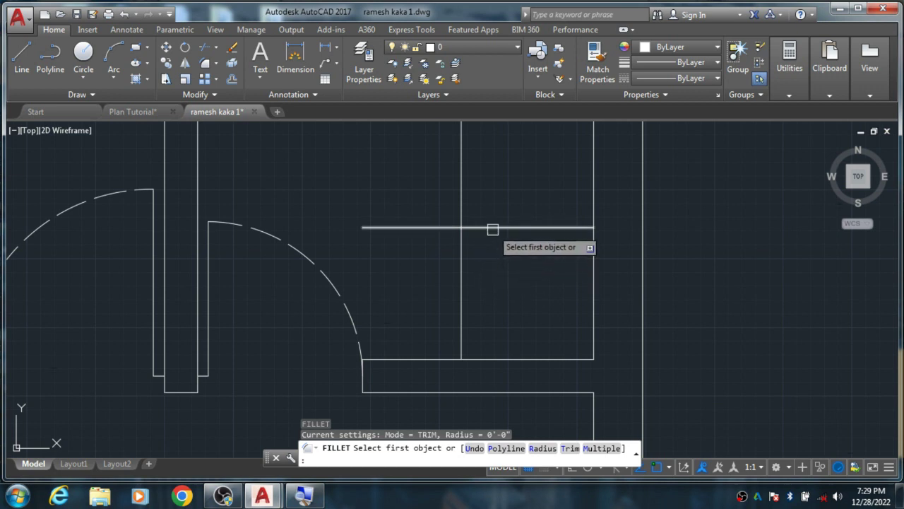
pyautogui.click(493, 230)
pyautogui.click(462, 205)
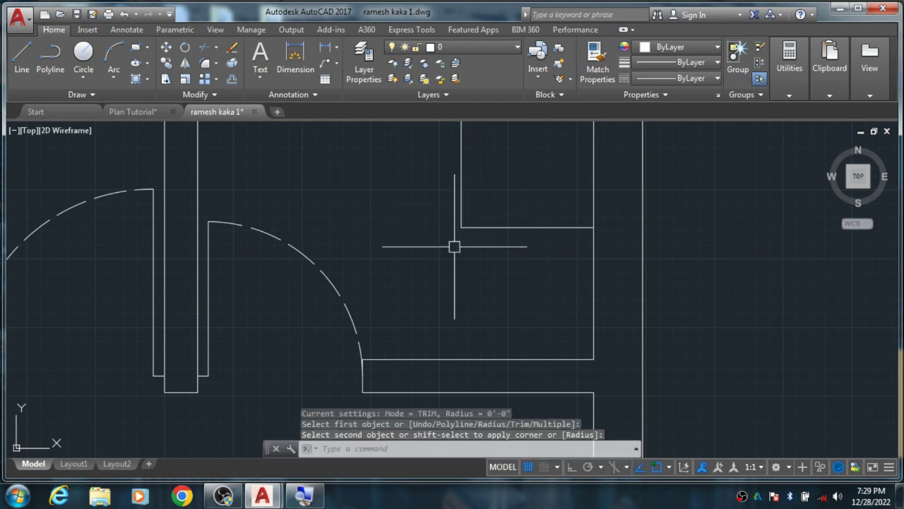
pyautogui.scroll(-4, 459, 251)
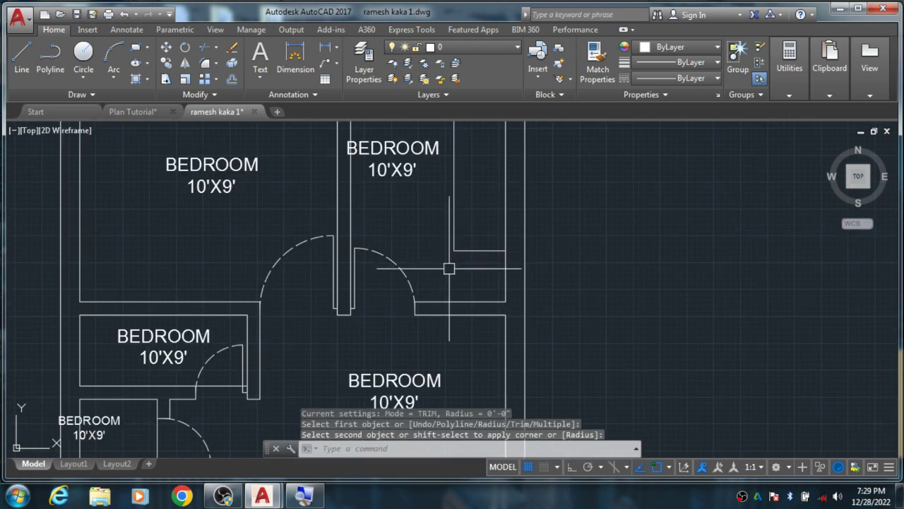
pyautogui.scroll(-2, 449, 269)
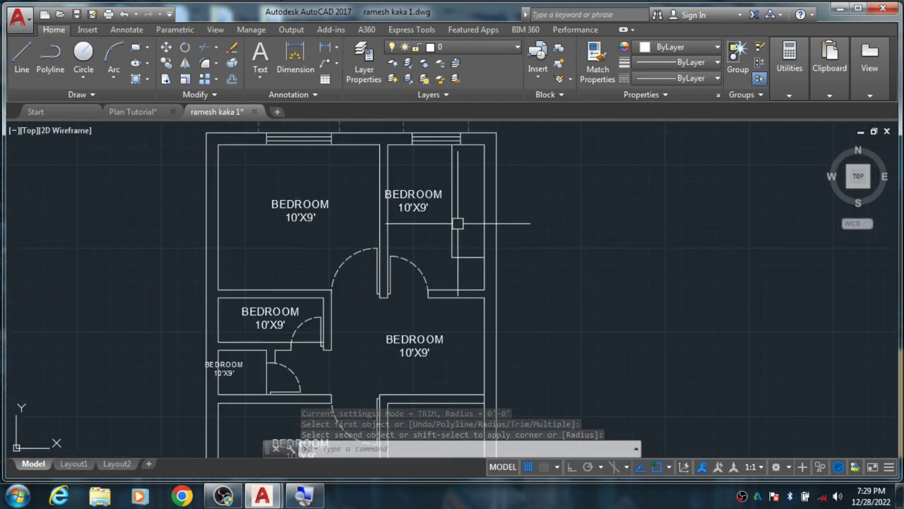
pyautogui.press('Escape')
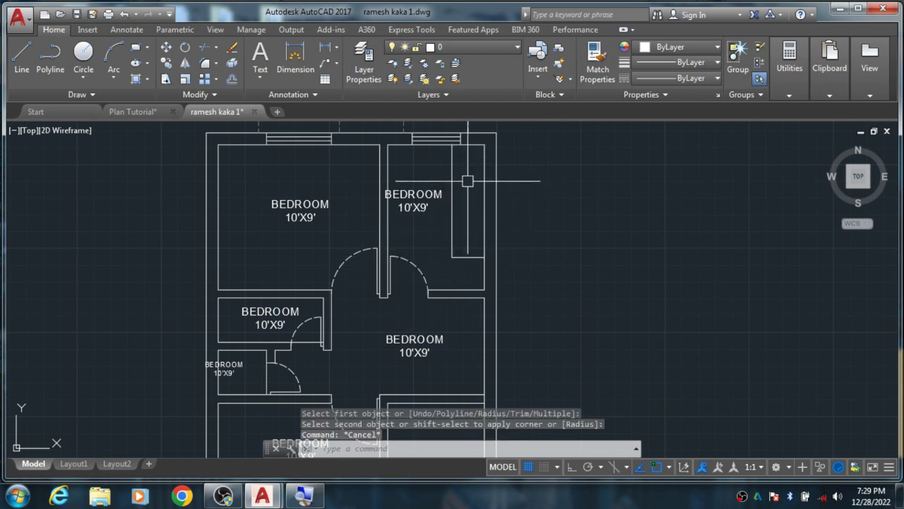
pyautogui.scroll(4, 467, 181)
pyautogui.scroll(-4, 466, 194)
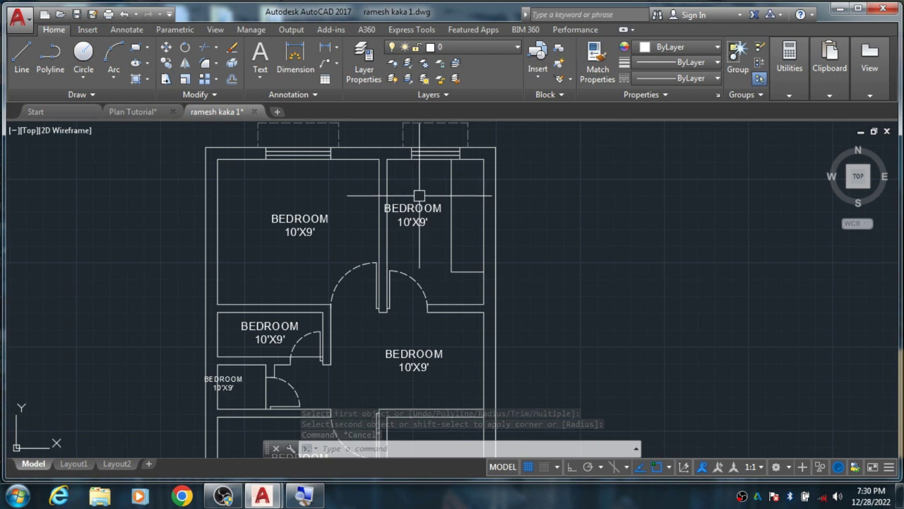
pyautogui.scroll(4, 385, 202)
pyautogui.scroll(-2, 396, 211)
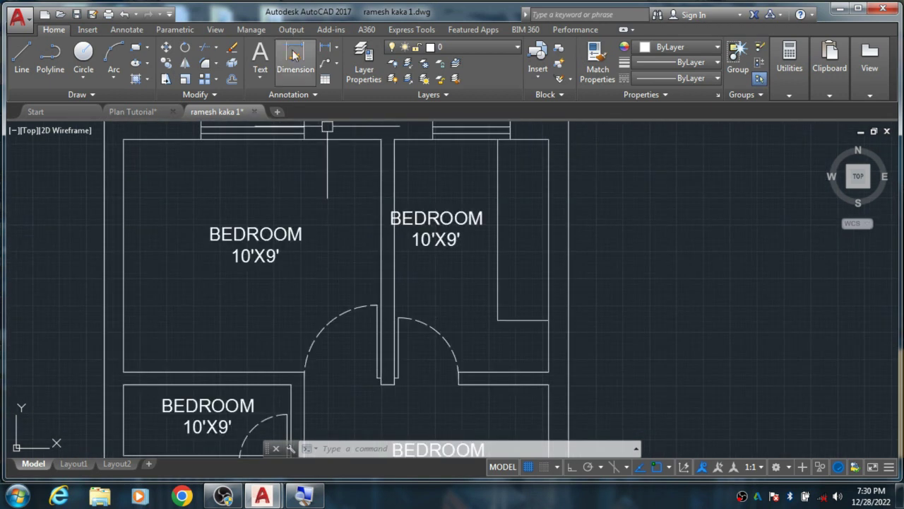
# Step: Dimension the upper-right room as 6' wide and 9' deep
pyautogui.click(295, 55)
pyautogui.click(394, 139)
pyautogui.click(548, 139)
pyautogui.click(544, 165)
pyautogui.click(549, 240)
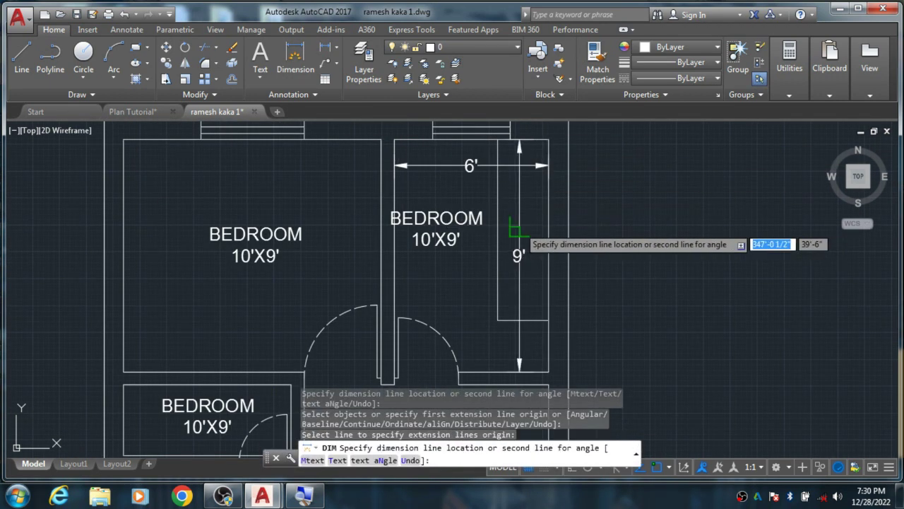
pyautogui.click(519, 231)
pyautogui.press('Escape')
# Step: Rename the room's BEDROOM label to KITCHEN
pyautogui.doubleClick(471, 228)
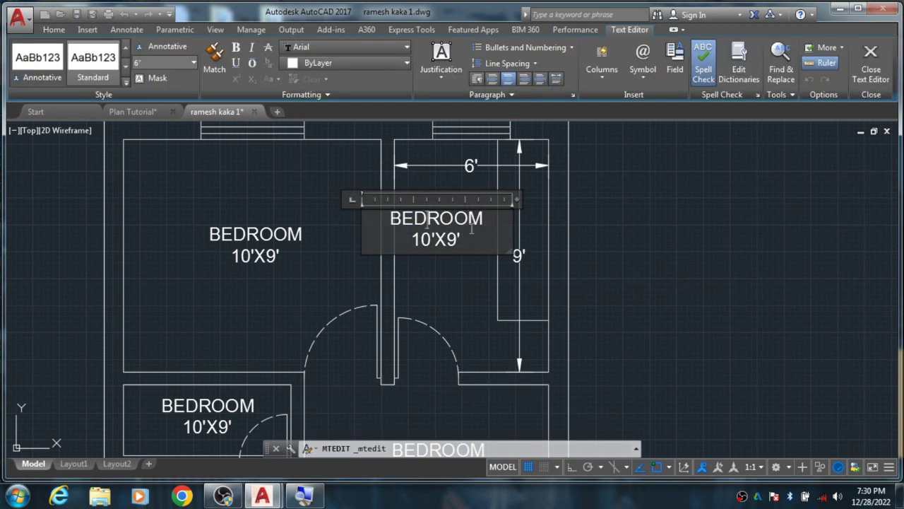
pyautogui.write('KITCHEN')
pyautogui.press('Return')
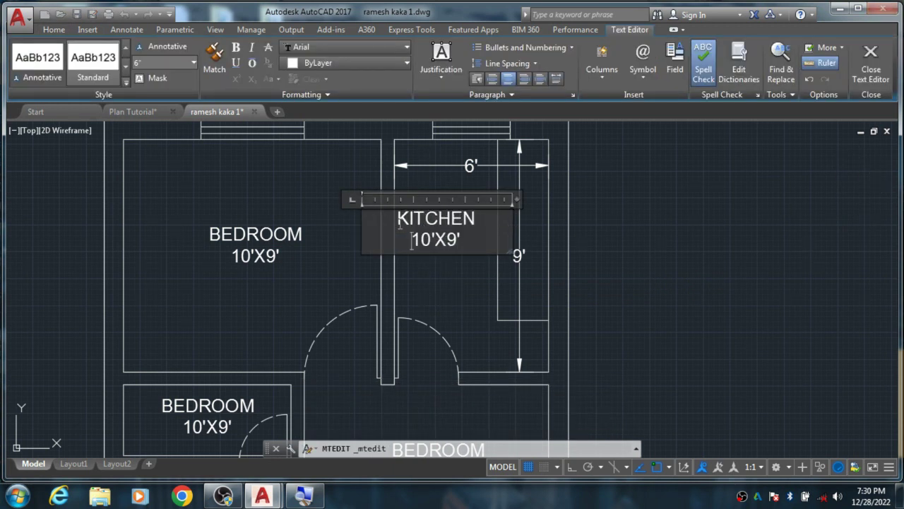
pyautogui.write('6')
# Step: Finish the KITCHEN label and erase the kitchen's two dimensions
pyautogui.click(468, 267)
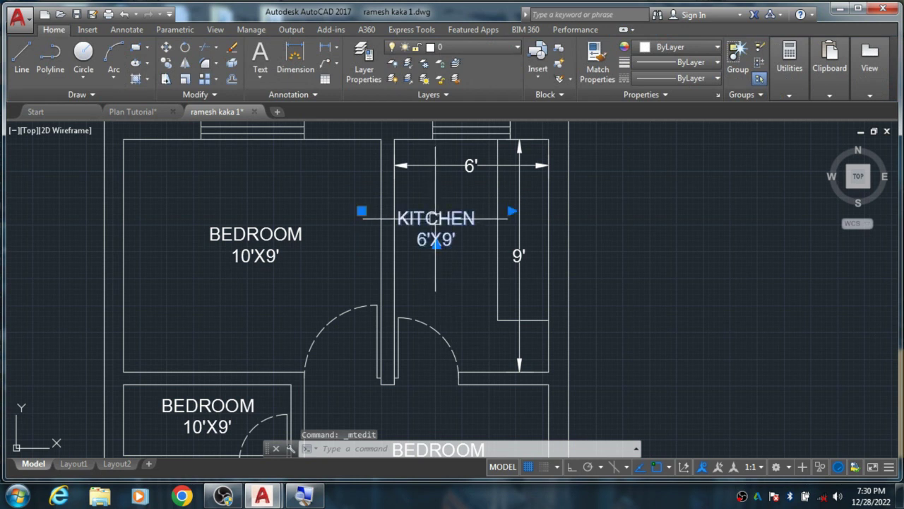
pyautogui.click(435, 229)
pyautogui.click(448, 230)
pyautogui.click(454, 272)
pyautogui.click(514, 252)
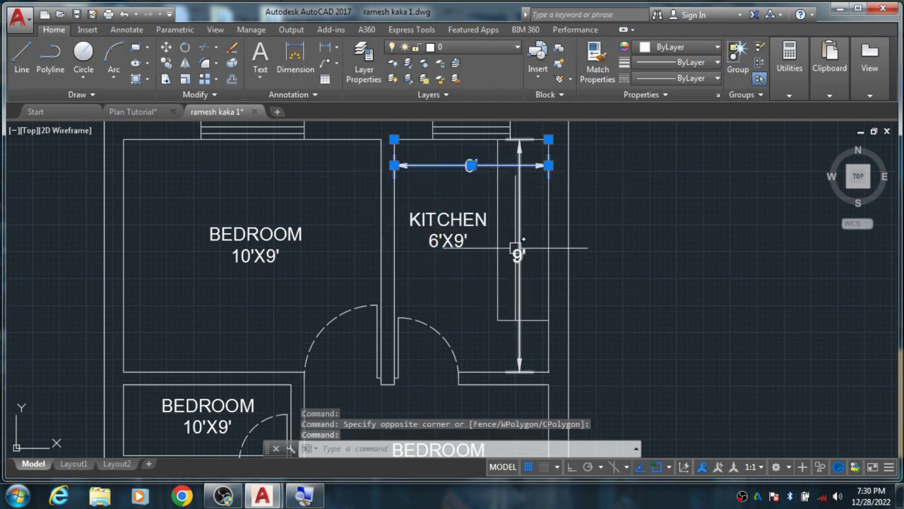
pyautogui.press('Delete')
pyautogui.scroll(-3, 494, 246)
pyautogui.scroll(5, 389, 283)
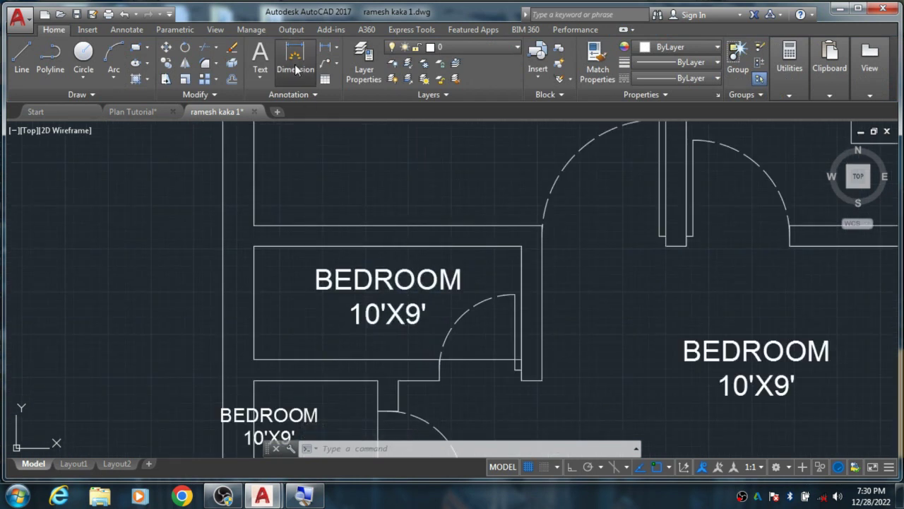
# Step: Dimension the small room at 6'-6" and 2'-9" and relabel it BATHROOM 6'6"X2'9"
pyautogui.click(295, 60)
pyautogui.click(299, 245)
pyautogui.click(299, 168)
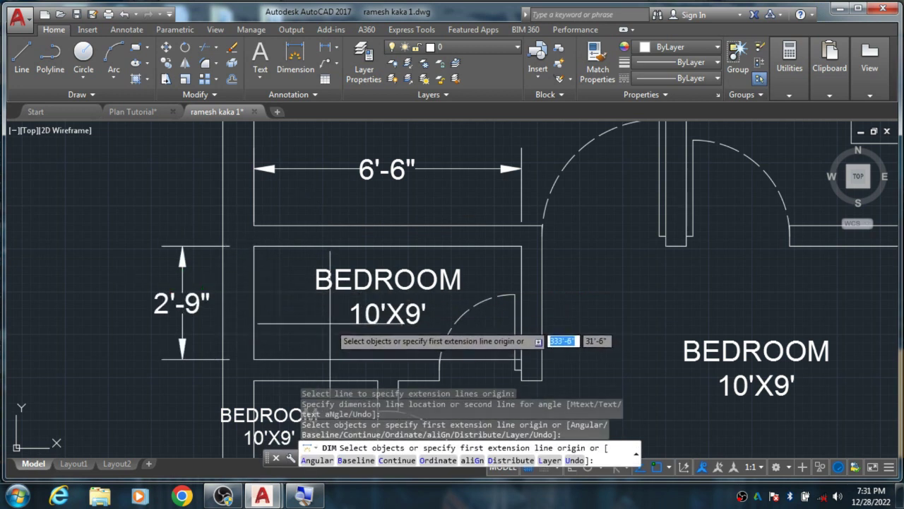
pyautogui.doubleClick(311, 279)
pyautogui.write('BATHROOM 6\'6"')
pyautogui.write('X2\'9"')
pyautogui.click(627, 268)
pyautogui.press('Escape')
pyautogui.scroll(-3, 325, 296)
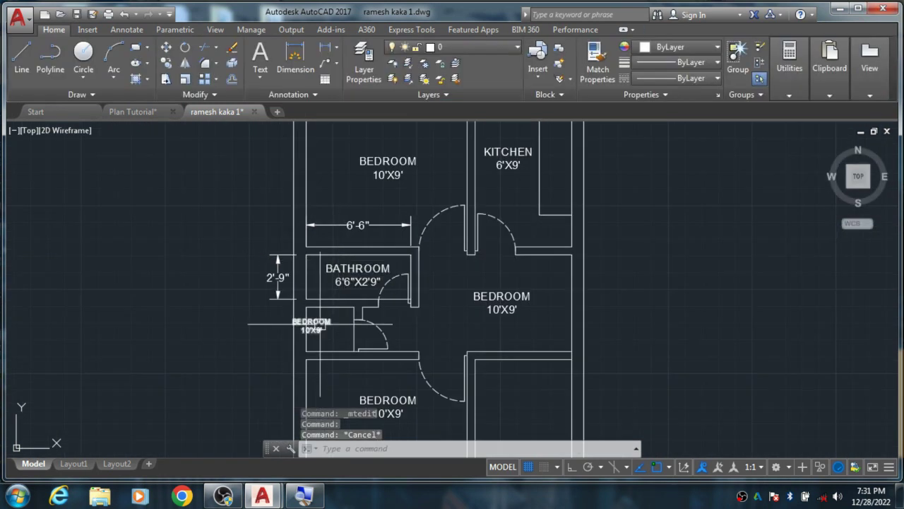
pyautogui.scroll(3, 311, 321)
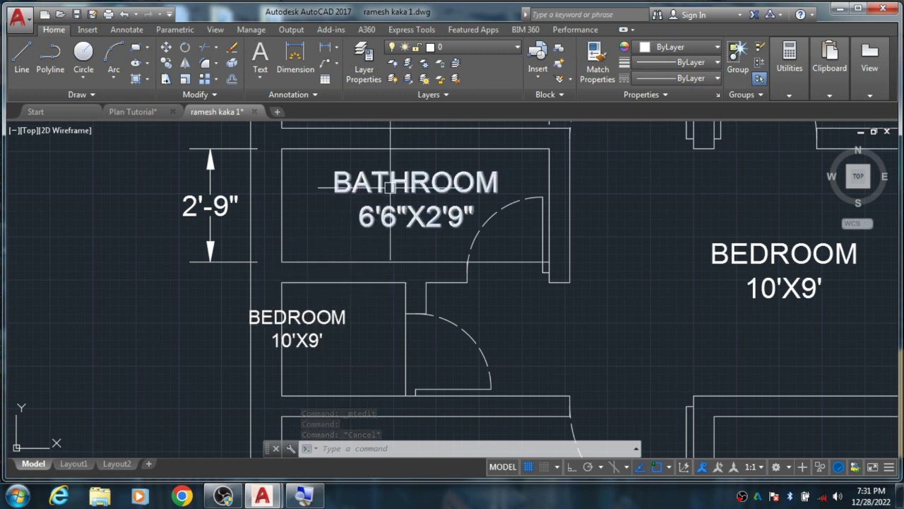
# Step: Match the BATHROOM text to the small BEDROOM label's smaller size
pyautogui.click(332, 314)
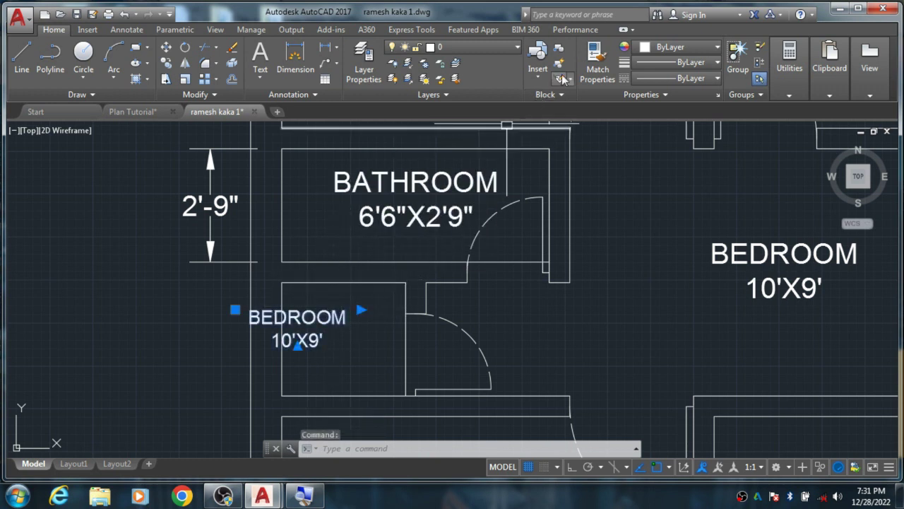
pyautogui.click(600, 62)
pyautogui.click(407, 181)
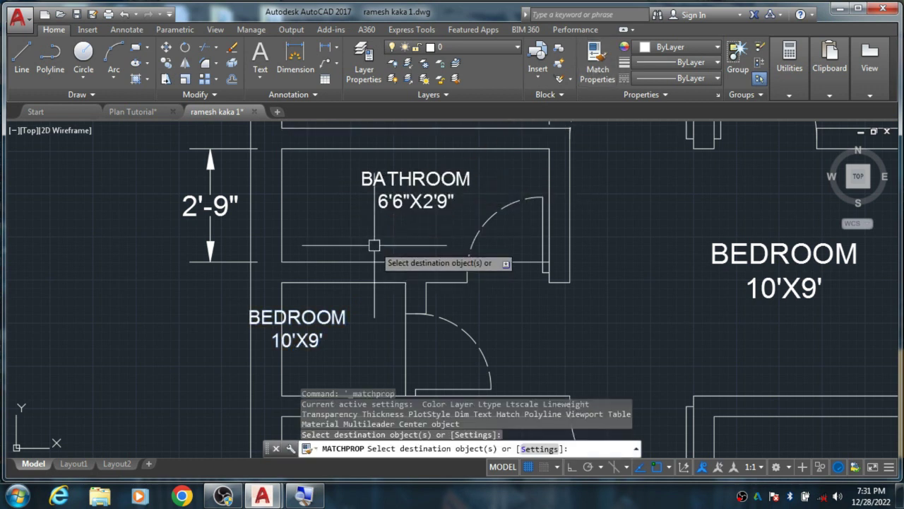
pyautogui.press('Escape')
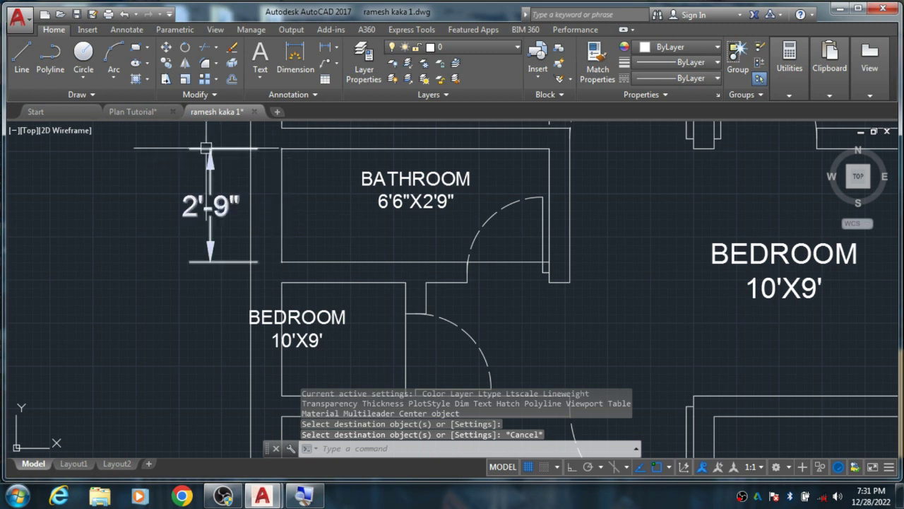
# Step: Delete the bathroom's 2'-9" and 6'-6" dimensions
pyautogui.click(210, 194)
pyautogui.press('Delete')
pyautogui.scroll(-2, 296, 180)
pyautogui.scroll(-1, 289, 212)
pyautogui.scroll(-1, 287, 249)
pyautogui.scroll(2, 287, 249)
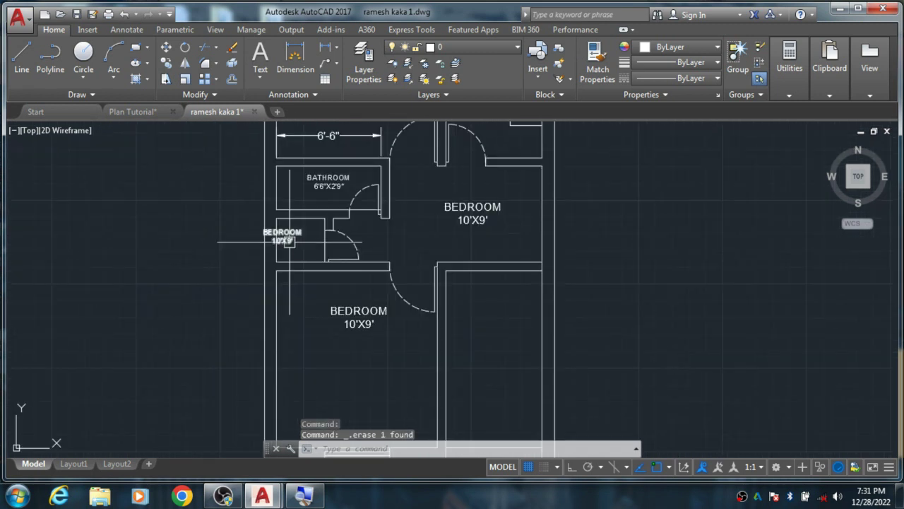
pyautogui.click(276, 139)
pyautogui.press('Delete')
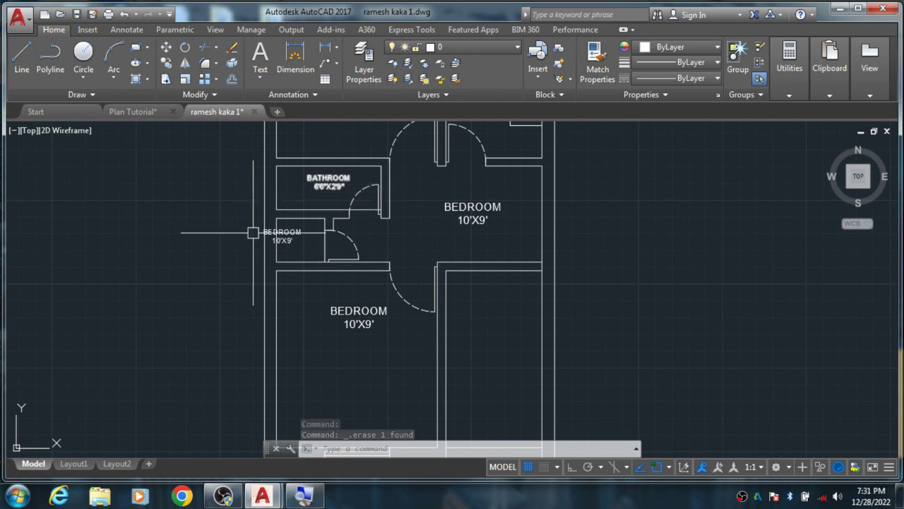
pyautogui.scroll(-2, 211, 247)
pyautogui.scroll(4, 346, 238)
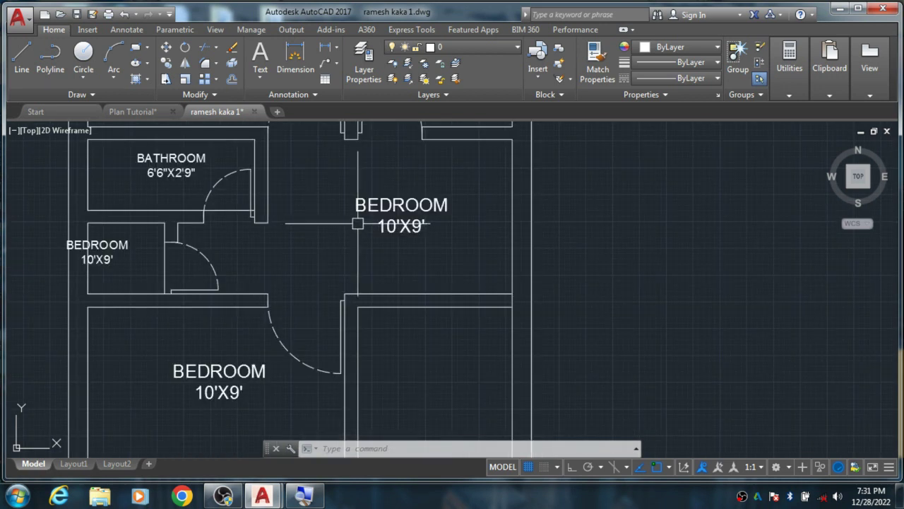
# Step: Dimension the lower-left room's 11' depth and 10' width
pyautogui.scroll(-2, 286, 294)
pyautogui.moveTo(286, 294); pyautogui.dragTo(310, 260, button='middle')
pyautogui.click(295, 64)
pyautogui.click(227, 236)
pyautogui.scroll(-2, 235, 410)
pyautogui.scroll(3, 162, 303)
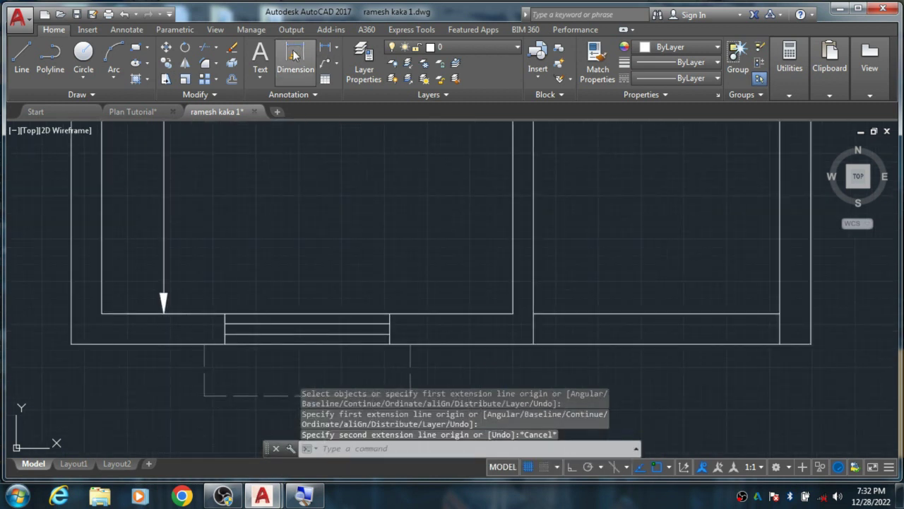
pyautogui.press('Return')
pyautogui.click(221, 278)
pyautogui.scroll(-2, 268, 221)
pyautogui.scroll(4, 269, 176)
# Step: Relabel the lower room DRAWING ROOM 10'X11' on two lines
pyautogui.doubleClick(304, 191)
pyautogui.moveTo(417, 261); pyautogui.dragTo(191, 181)
pyautogui.write('DRAWING ROOM')
pyautogui.press('Return')
pyautogui.scroll(-3, 181, 184)
pyautogui.write("10'X11'")
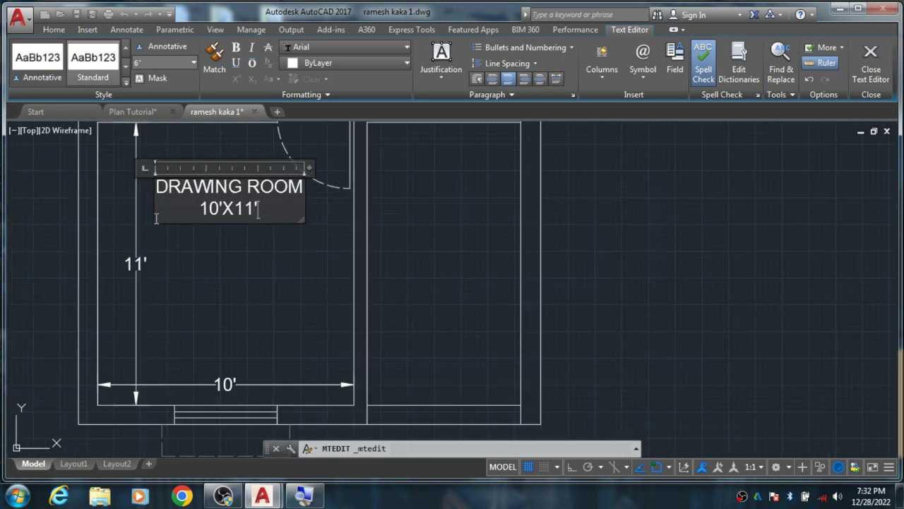
pyautogui.click(204, 248)
# Step: Erase the 11' and 10' dimensions and reopen the DRAWING ROOM label
pyautogui.click(136, 282)
pyautogui.click(299, 385)
pyautogui.press('Delete')
pyautogui.scroll(-2, 245, 351)
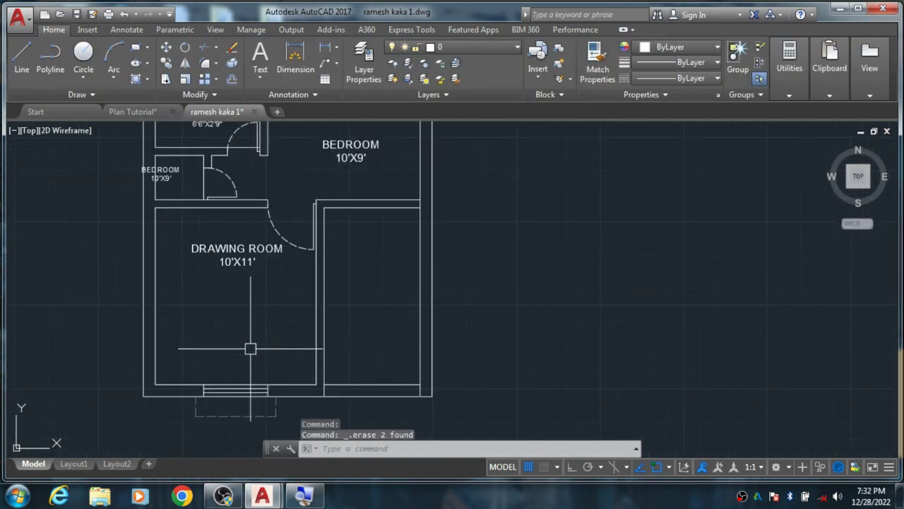
pyautogui.scroll(1, 216, 329)
pyautogui.doubleClick(217, 329)
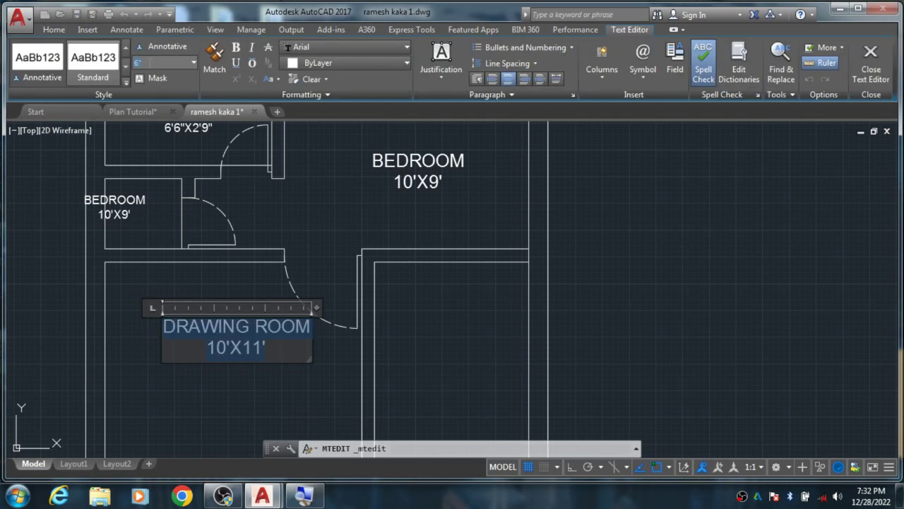
# Step: Close the DRAWING ROOM label editor and abandon a started dimension
pyautogui.click(359, 181)
pyautogui.scroll(-1, 382, 210)
pyautogui.scroll(-4, 393, 167)
pyautogui.scroll(2, 392, 167)
pyautogui.scroll(3, 380, 262)
pyautogui.scroll(2, 361, 269)
pyautogui.scroll(2, 334, 275)
pyautogui.write('dim')
pyautogui.press('Return')
pyautogui.click(148, 249)
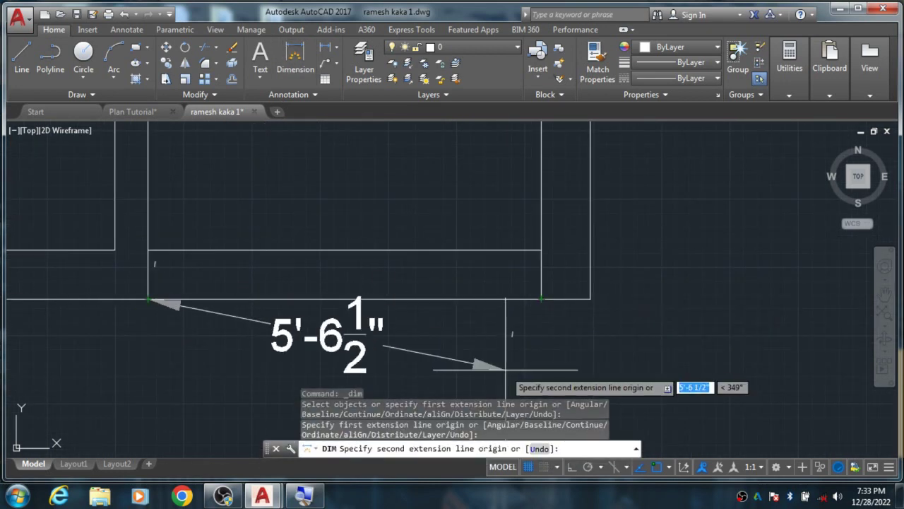
pyautogui.press('Escape')
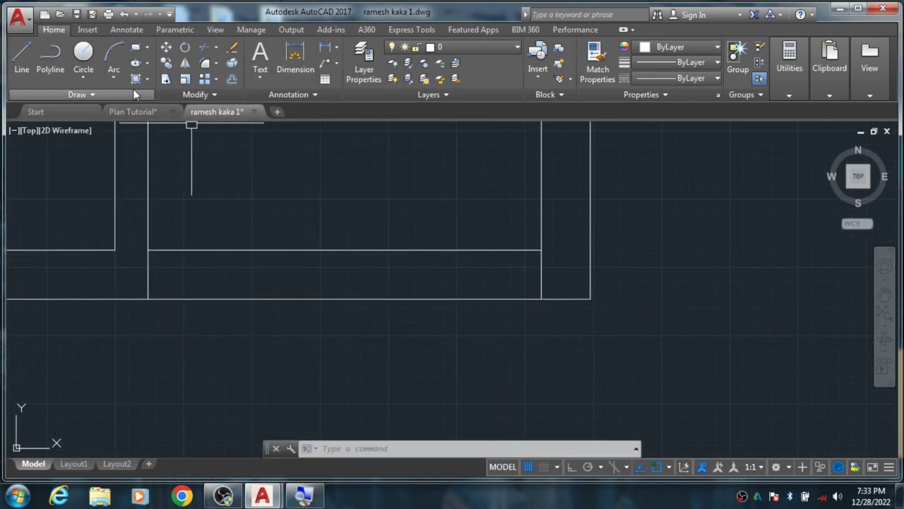
# Step: Draw two corner-to-corner diagonal lines forming an X across the bottom rectangular strip
pyautogui.write('l')
pyautogui.press('Return')
pyautogui.click(148, 249)
pyautogui.click(541, 298)
pyautogui.press('Return')
pyautogui.press('Return')
pyautogui.click(541, 250)
pyautogui.click(148, 298)
pyautogui.press('Escape')
pyautogui.scroll(-4, 347, 337)
pyautogui.scroll(2, 410, 337)
pyautogui.scroll(3, 381, 308)
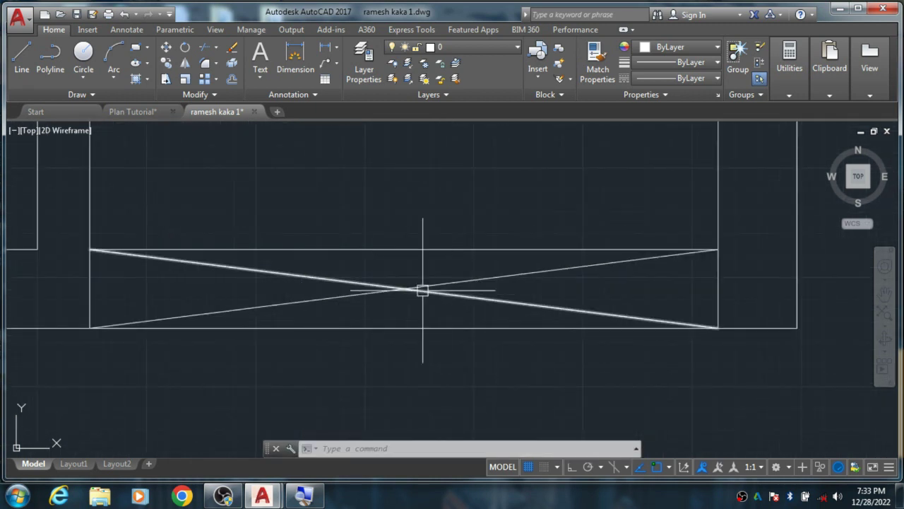
pyautogui.scroll(-5, 420, 346)
pyautogui.scroll(-3, 363, 360)
pyautogui.scroll(4, 380, 304)
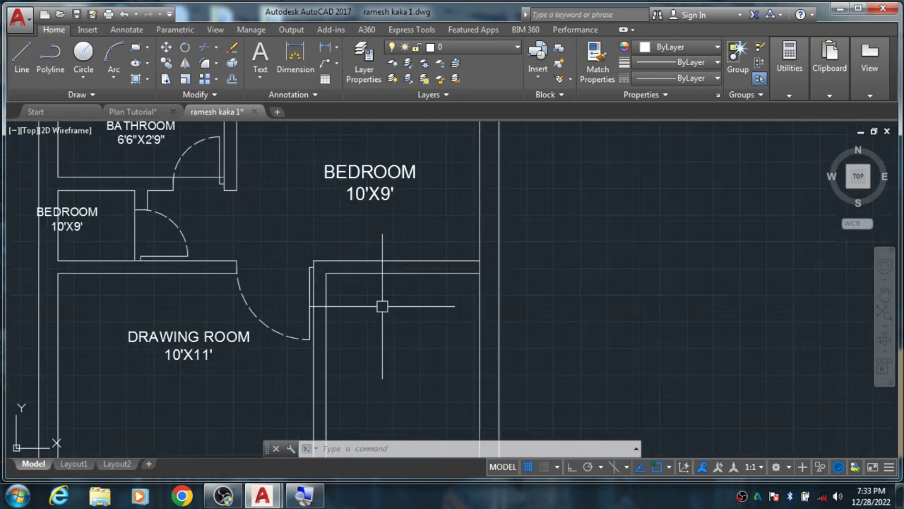
pyautogui.scroll(2, 408, 297)
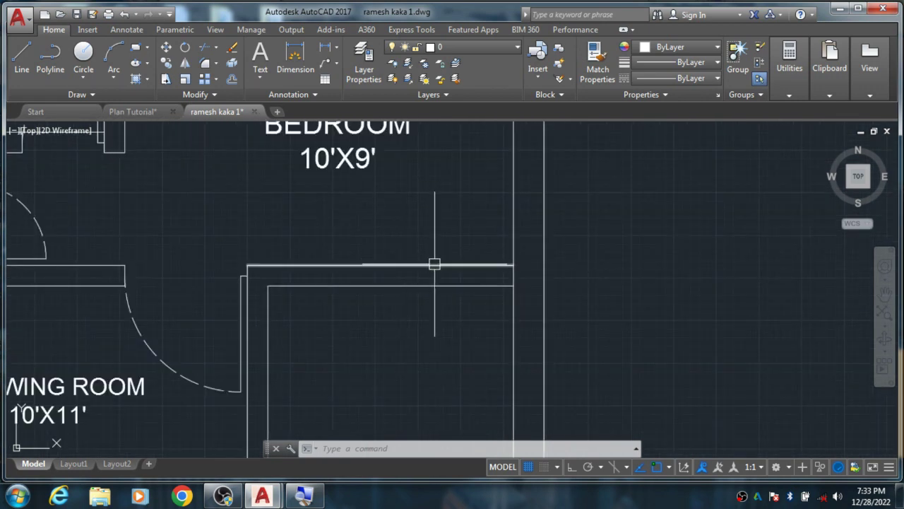
pyautogui.scroll(-2, 433, 262)
pyautogui.scroll(2, 463, 304)
# Step: Start a line at the stair bay wall corner, then cancel it
pyautogui.write('l')
pyautogui.press('Return')
pyautogui.click(523, 261)
pyautogui.press('Escape')
pyautogui.scroll(-4, 520, 192)
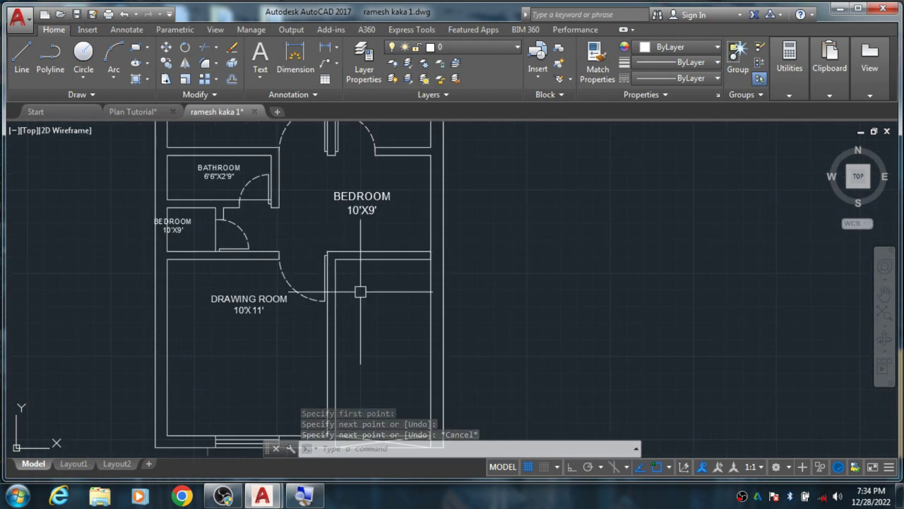
pyautogui.scroll(3, 343, 258)
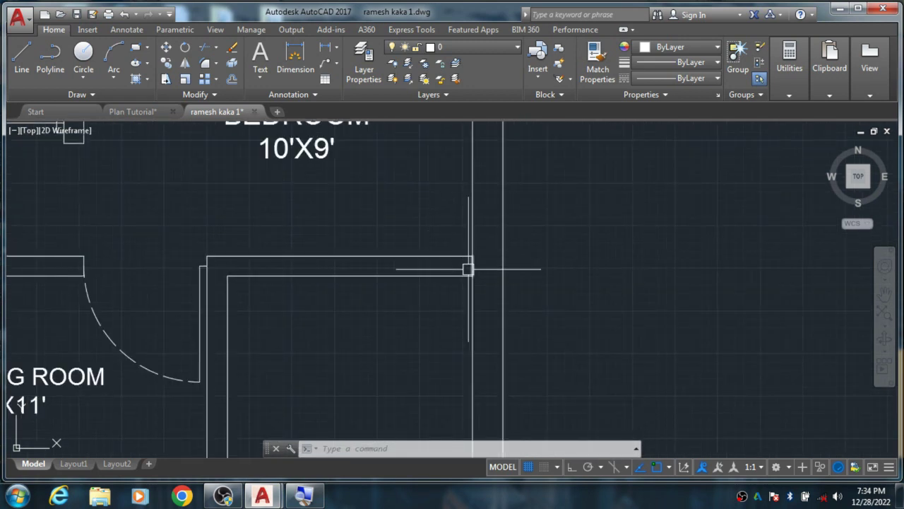
pyautogui.scroll(1, 468, 263)
pyautogui.scroll(-1, 468, 262)
# Step: Offset the wall line 4' into the staircase bay
pyautogui.write('o')
pyautogui.press('Return')
pyautogui.write("4'")
pyautogui.press('Return')
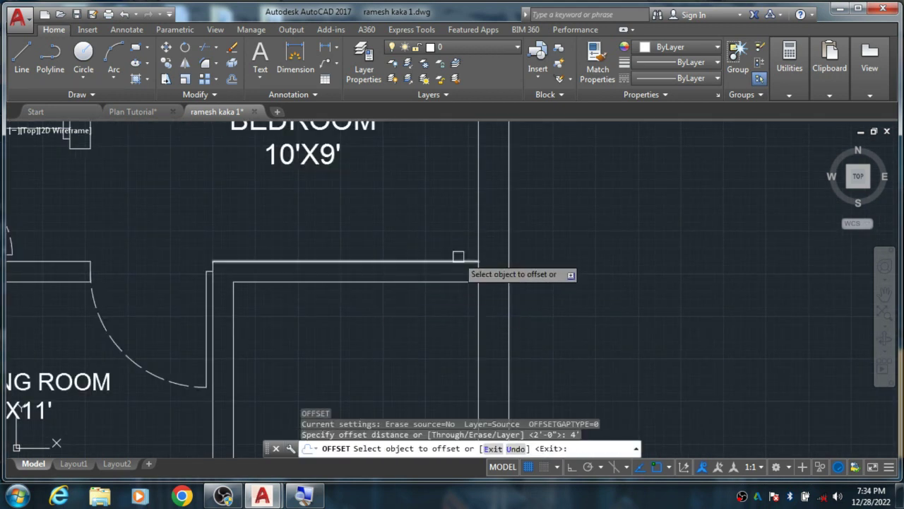
pyautogui.click(478, 260)
pyautogui.press('Escape')
pyautogui.press('Return')
pyautogui.press('Return')
pyautogui.click(470, 282)
pyautogui.click(414, 320)
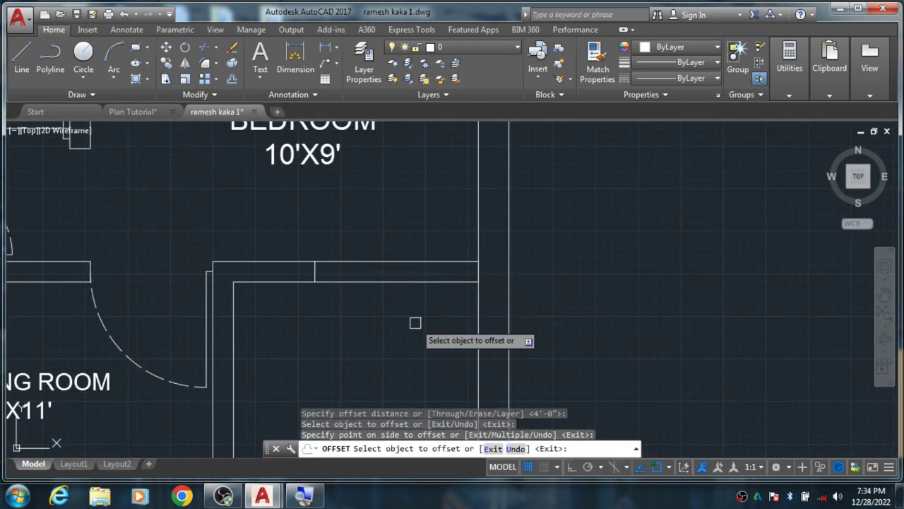
pyautogui.press('Escape')
# Step: Window-select the stair bay lines, start and cancel a trim, then begin a dimension
pyautogui.click(463, 242)
pyautogui.click(497, 296)
pyautogui.write('tr')
pyautogui.press('Return')
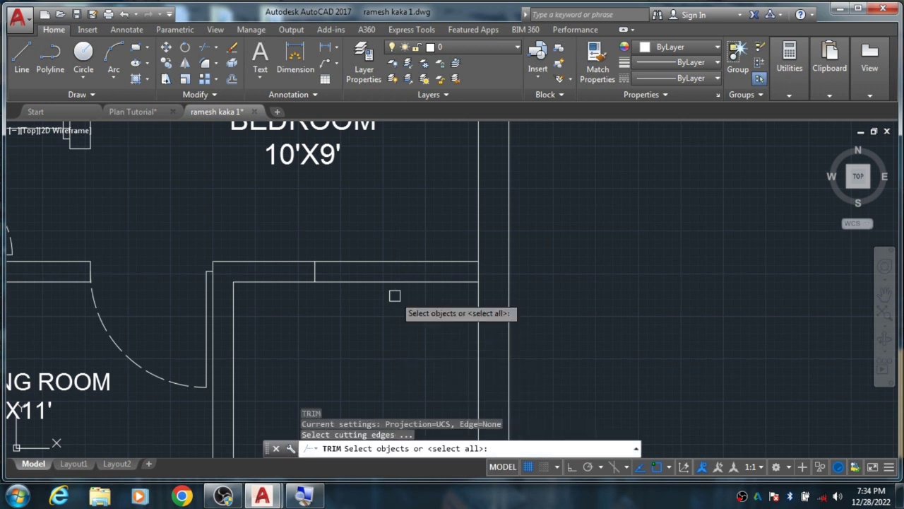
pyautogui.press('Return')
pyautogui.press('Escape')
pyautogui.scroll(-3, 403, 251)
pyautogui.scroll(2, 412, 246)
pyautogui.scroll(-1, 283, 281)
pyautogui.scroll(3, 403, 212)
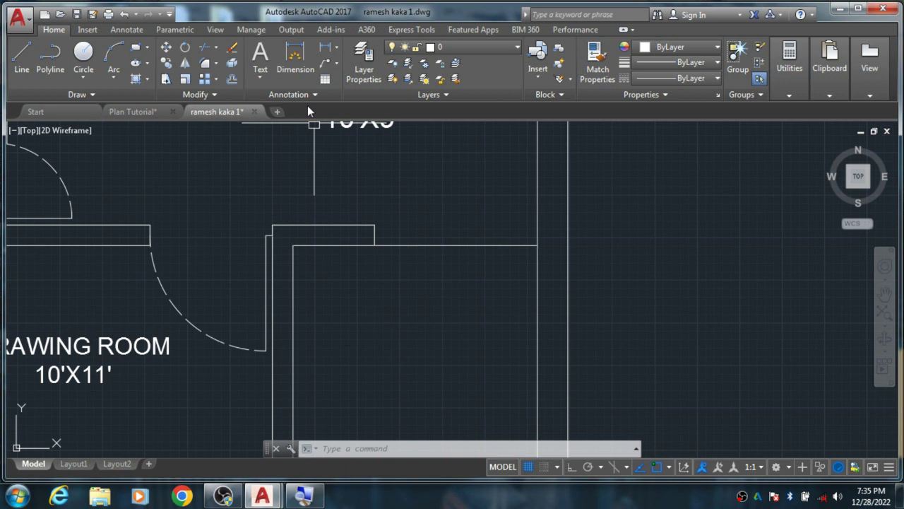
pyautogui.click(300, 67)
# Step: Abandon the dimension and offset the top wall line 2.5' below the bedroom wall
pyautogui.click(293, 246)
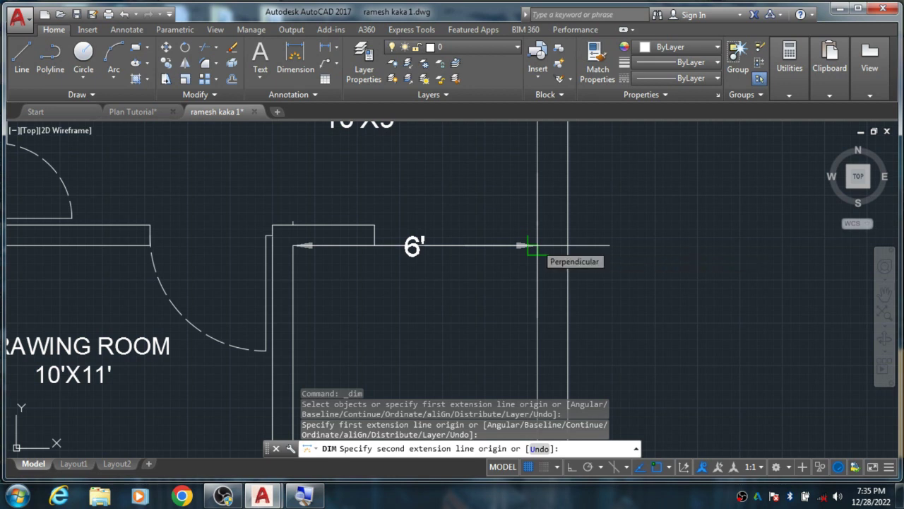
pyautogui.press('Escape')
pyautogui.scroll(-5, 457, 220)
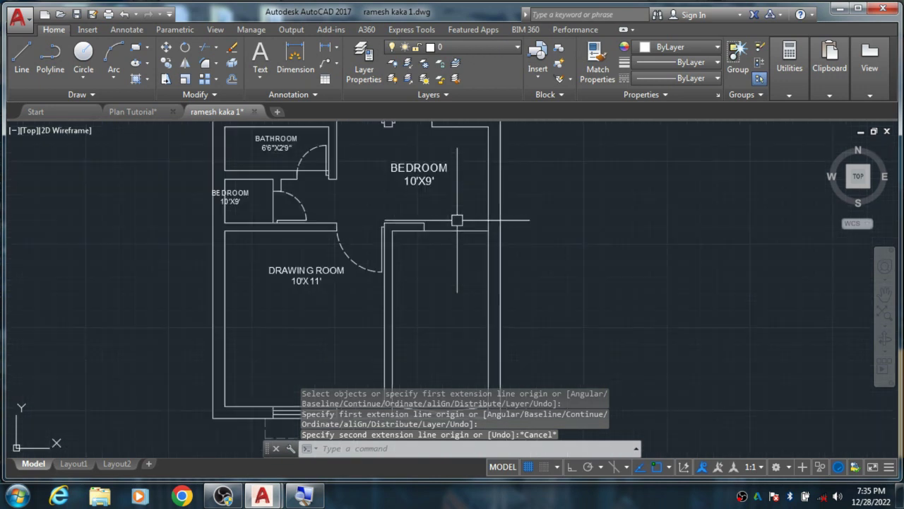
pyautogui.write('o')
pyautogui.press('Return')
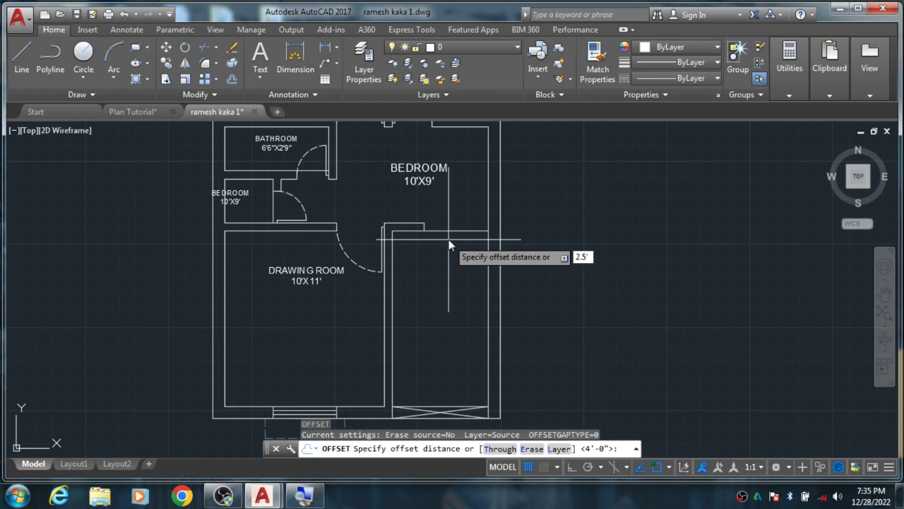
pyautogui.press('Return')
pyautogui.click(438, 231)
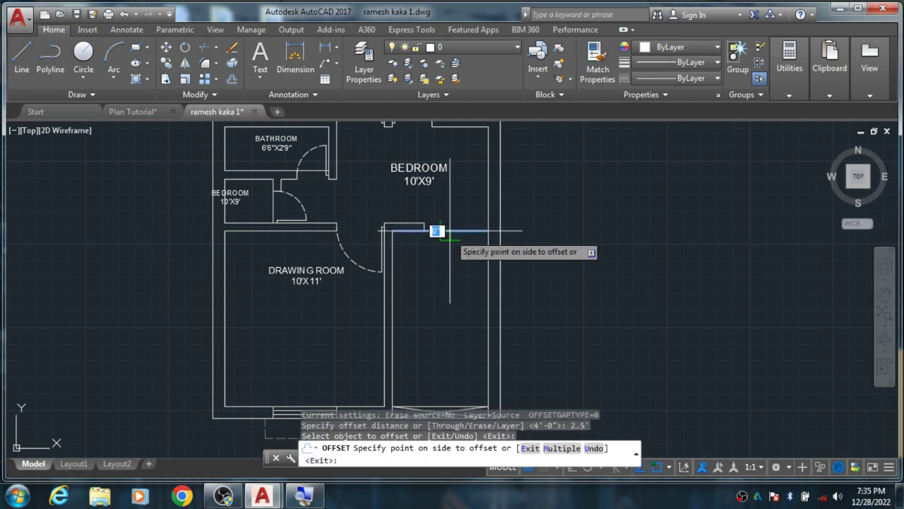
pyautogui.click(442, 279)
pyautogui.scroll(4, 432, 265)
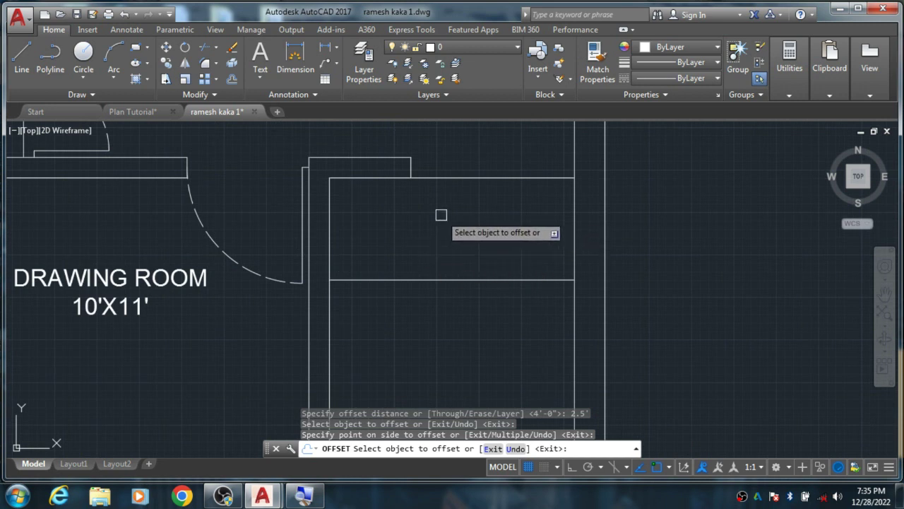
pyautogui.scroll(-2, 441, 215)
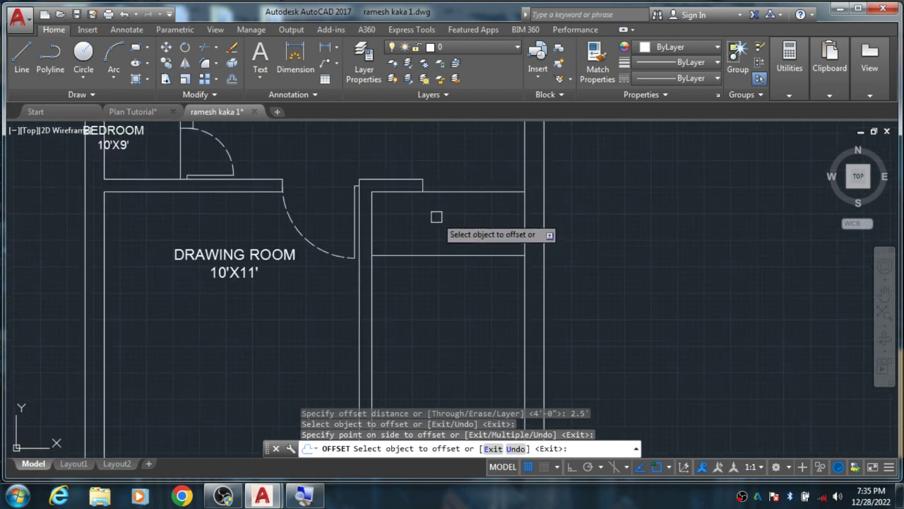
pyautogui.scroll(-2, 436, 214)
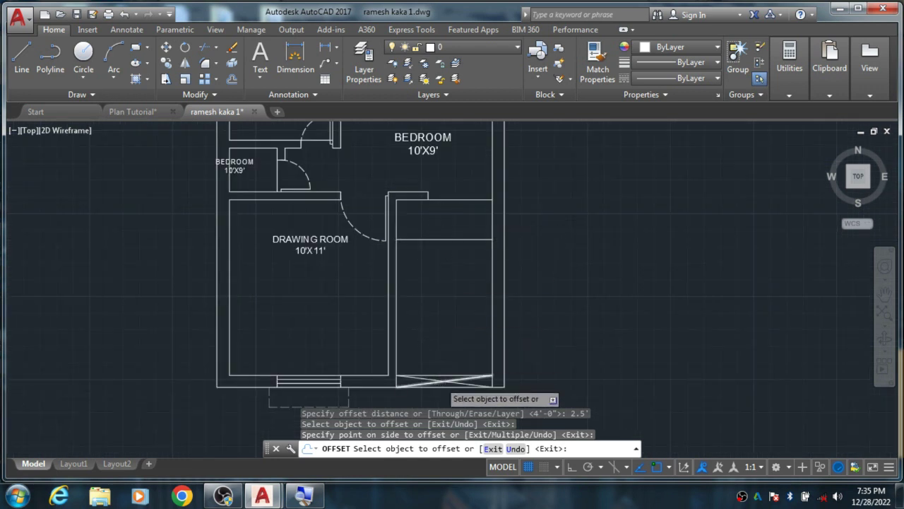
pyautogui.scroll(3, 439, 380)
# Step: Offset the bottom line 2.5' upward, just above the crossed box
pyautogui.click(433, 358)
pyautogui.click(422, 270)
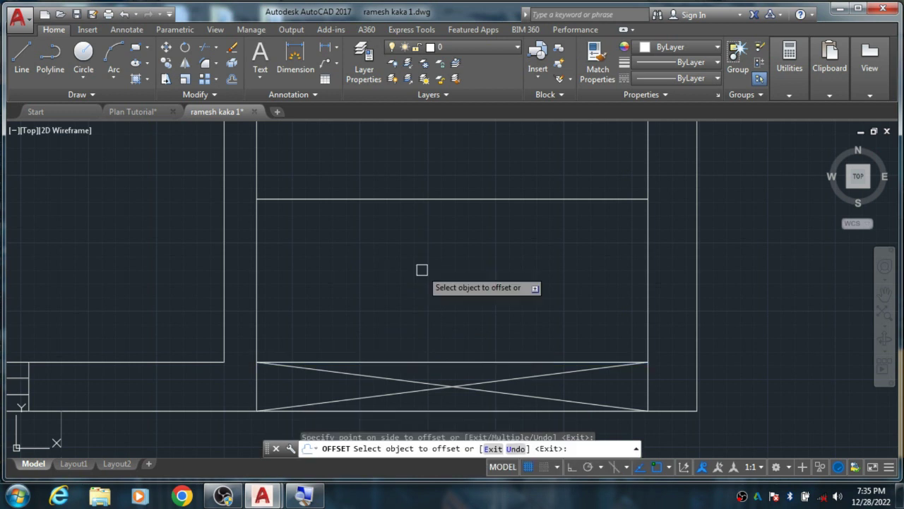
pyautogui.press('Escape')
pyautogui.scroll(-2, 464, 294)
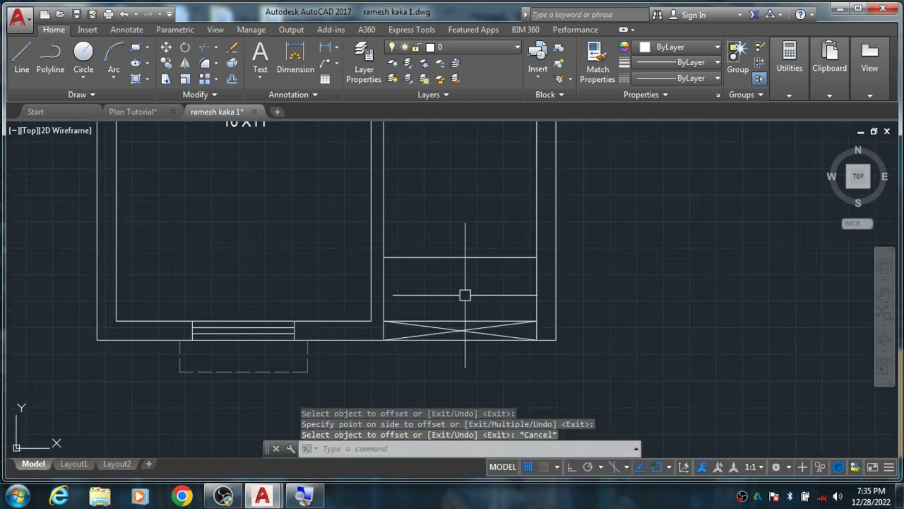
pyautogui.scroll(-2, 464, 297)
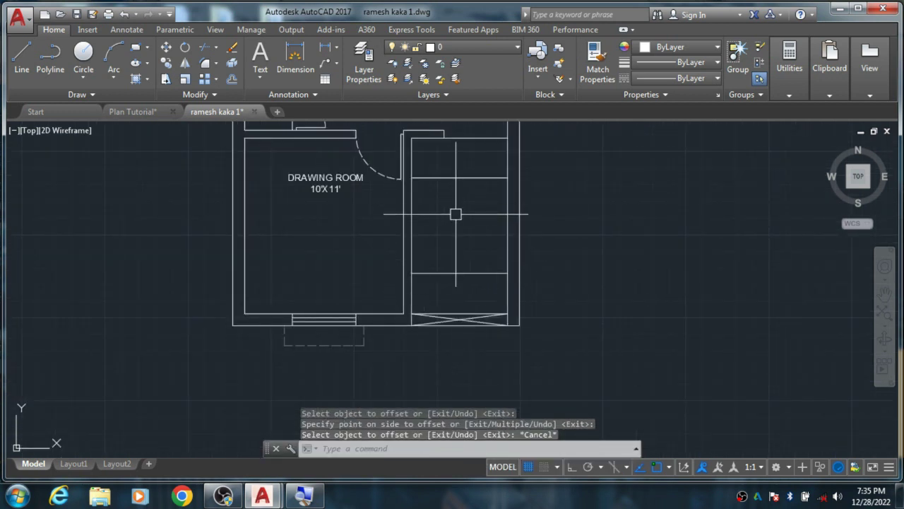
pyautogui.scroll(-2, 434, 260)
pyautogui.scroll(1, 434, 260)
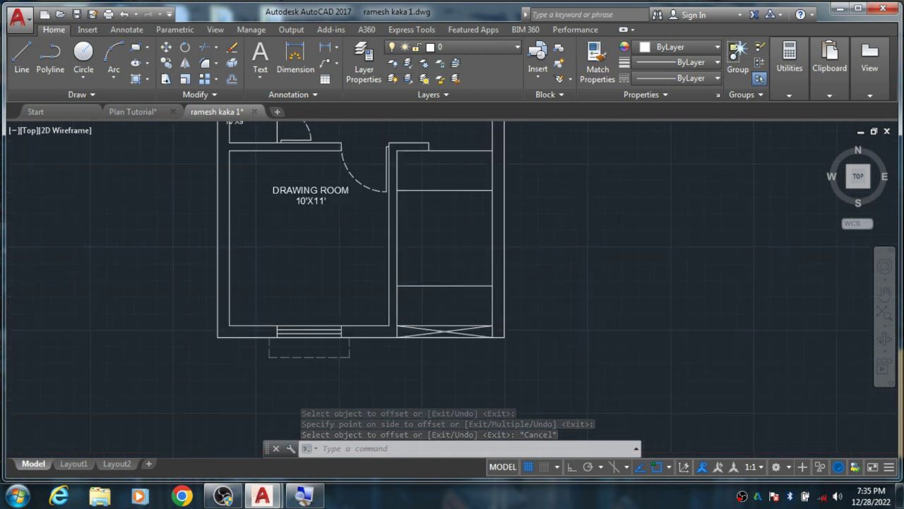
pyautogui.scroll(3, 437, 259)
pyautogui.scroll(-1, 439, 259)
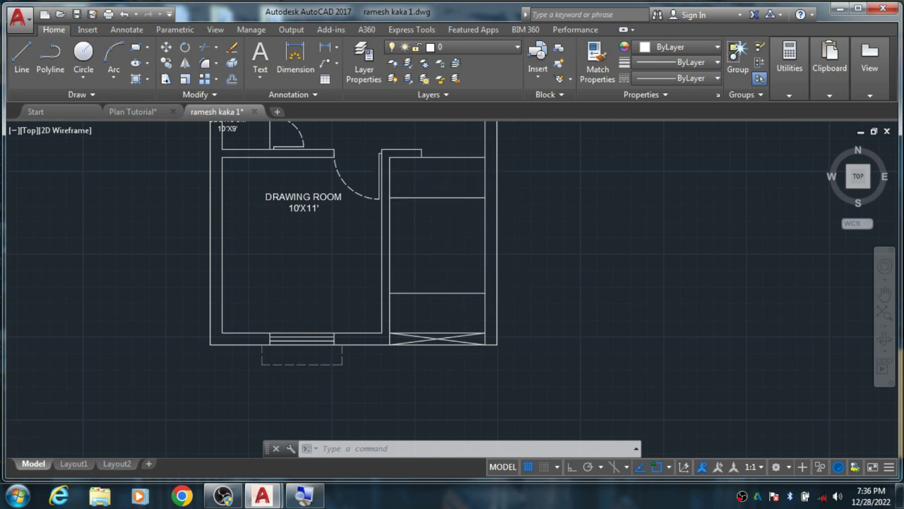
pyautogui.scroll(4, 434, 184)
pyautogui.scroll(-2, 438, 191)
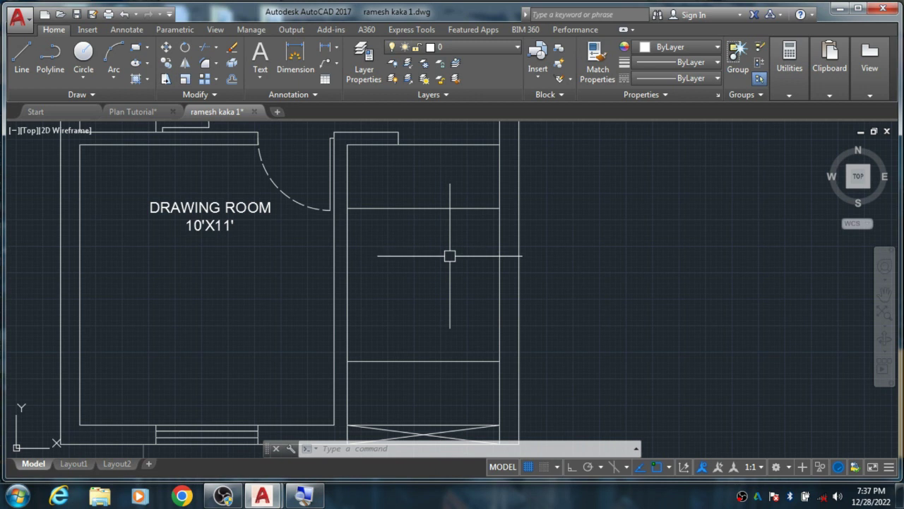
# Step: Offset the stair bay wall line 3' to the right to form a central vertical line
pyautogui.write('o')
pyautogui.press('Return')
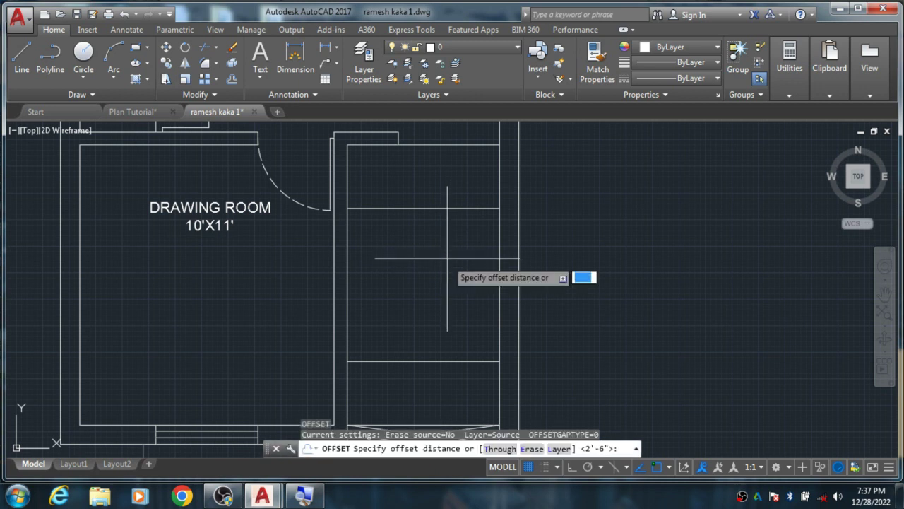
pyautogui.write("3'")
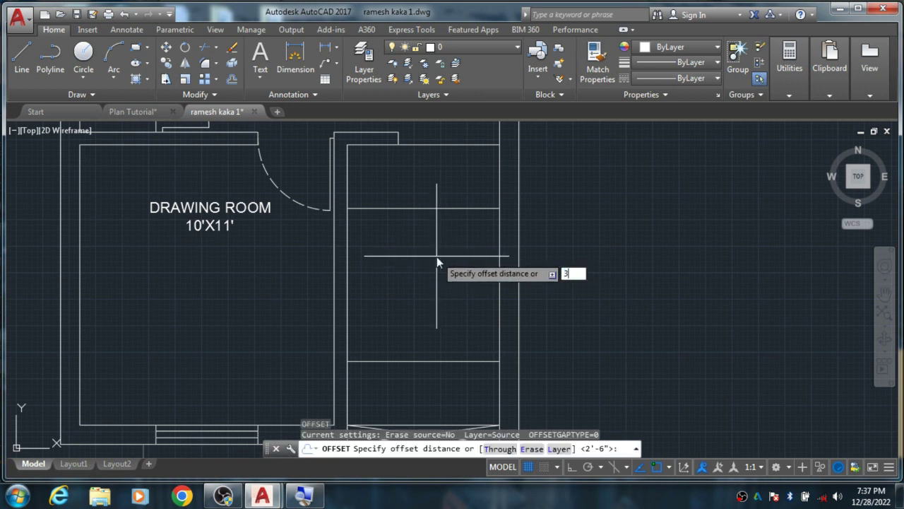
pyautogui.press('Return')
pyautogui.scroll(-2, 434, 242)
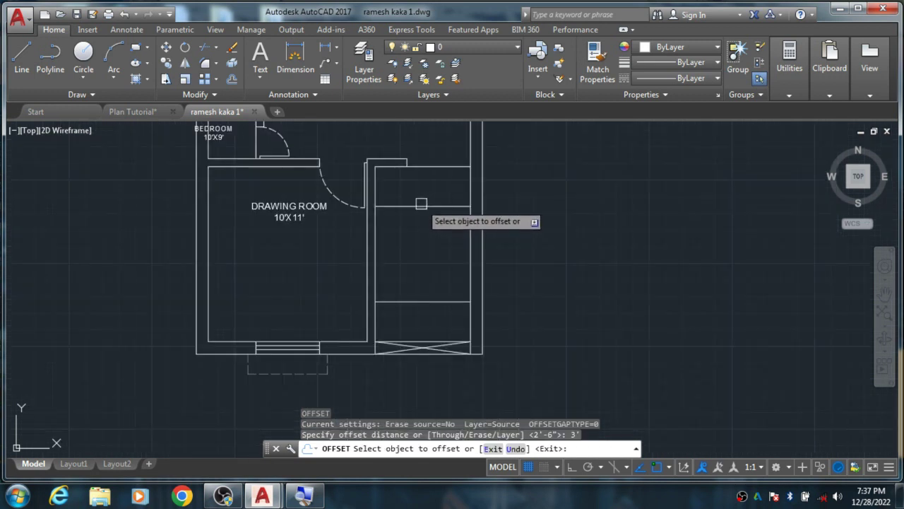
pyautogui.click(371, 228)
pyautogui.click(422, 226)
pyautogui.press('Escape')
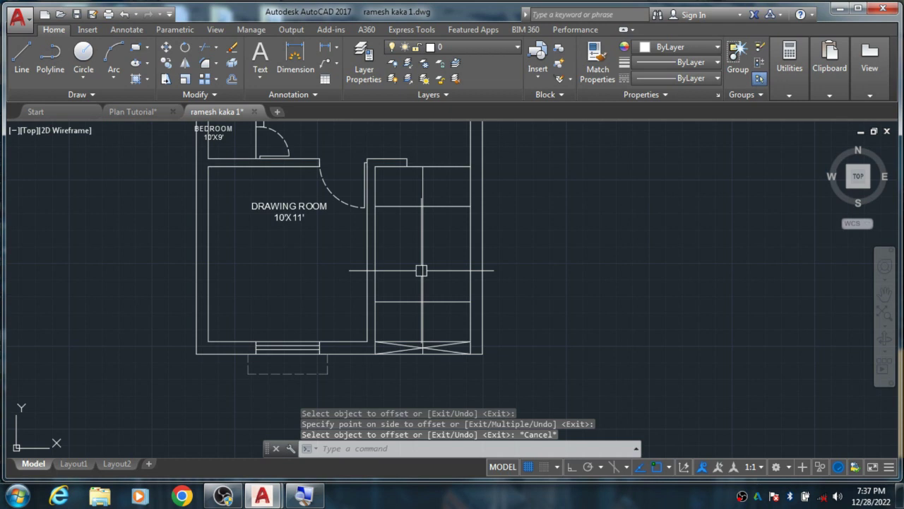
pyautogui.write('TR')
# Step: Trim and erase parts of the new line, then undo back to the full vertical line
pyautogui.press('Return')
pyautogui.press('Return')
pyautogui.click(422, 188)
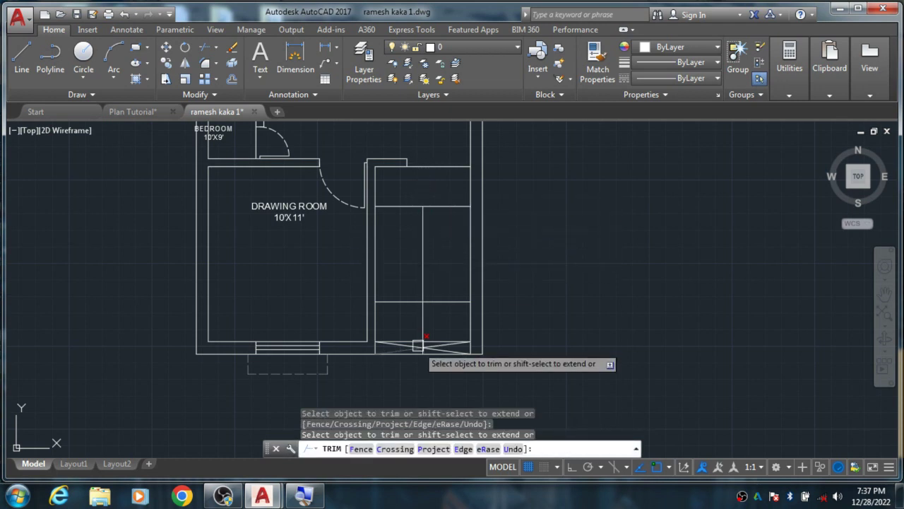
pyautogui.scroll(5, 418, 343)
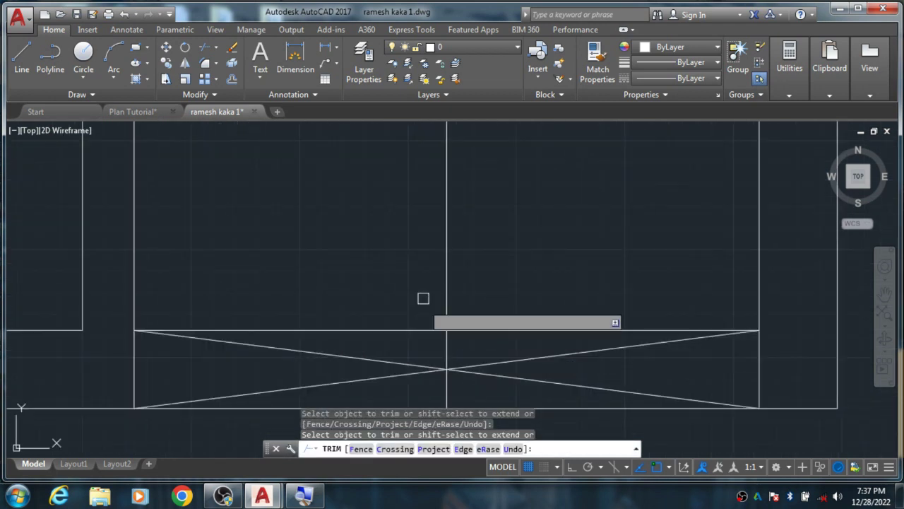
pyautogui.press('Escape')
pyautogui.scroll(-4, 409, 219)
pyautogui.click(405, 228)
pyautogui.click(457, 300)
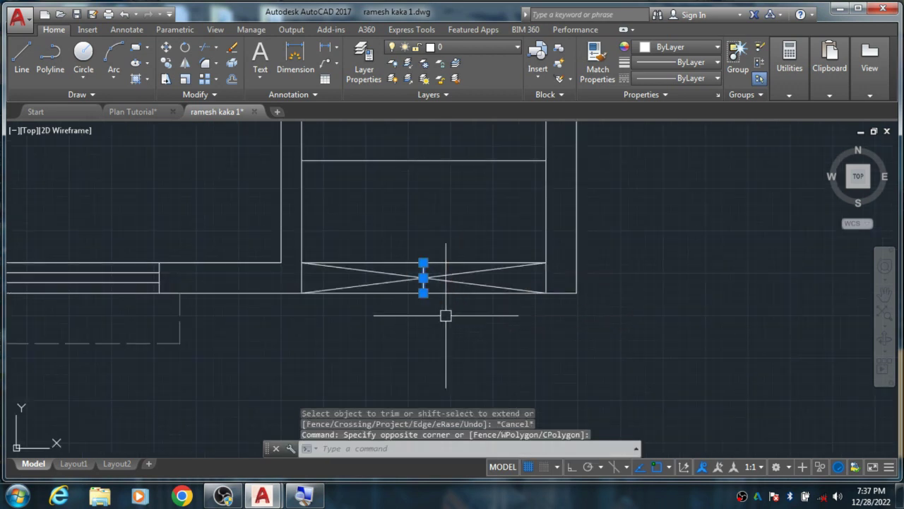
pyautogui.press('Delete')
pyautogui.scroll(-4, 425, 296)
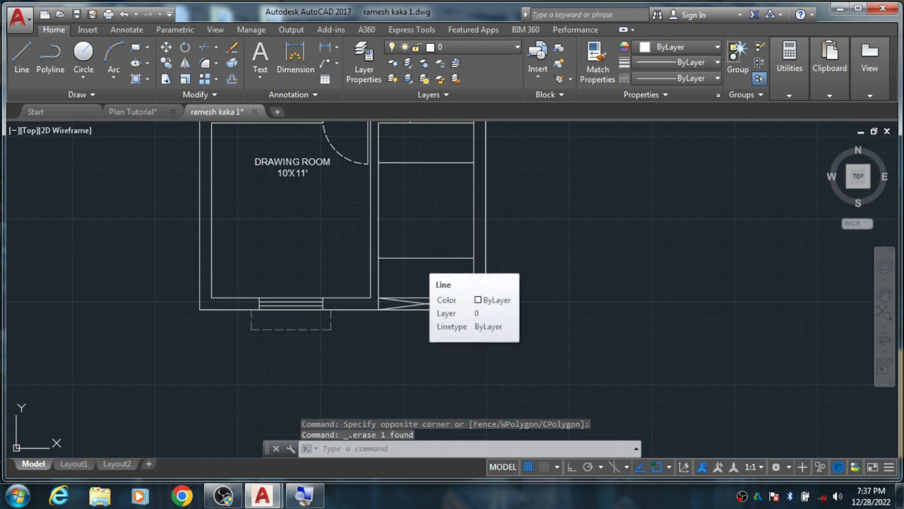
pyautogui.hotkey('ctrl', 'z')
pyautogui.hotkey('ctrl', 'z')
pyautogui.hotkey('ctrl', 'z')
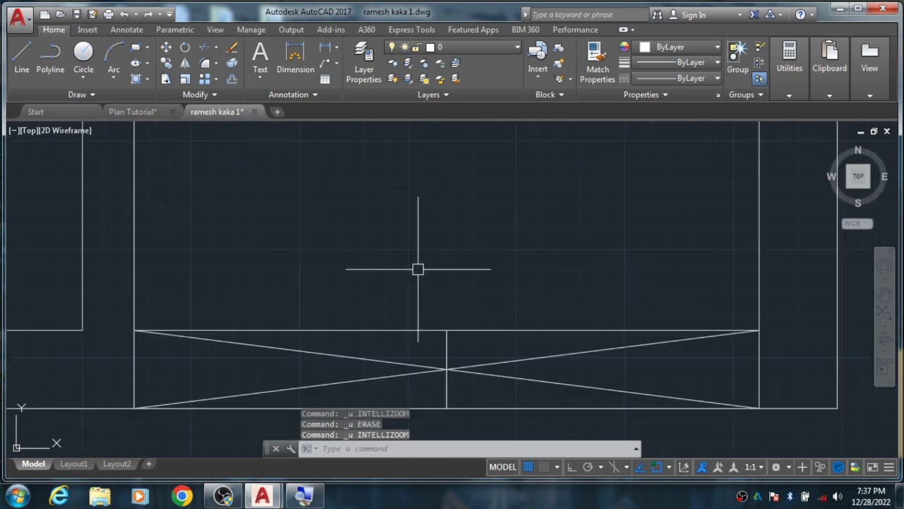
pyautogui.hotkey('ctrl', 'z')
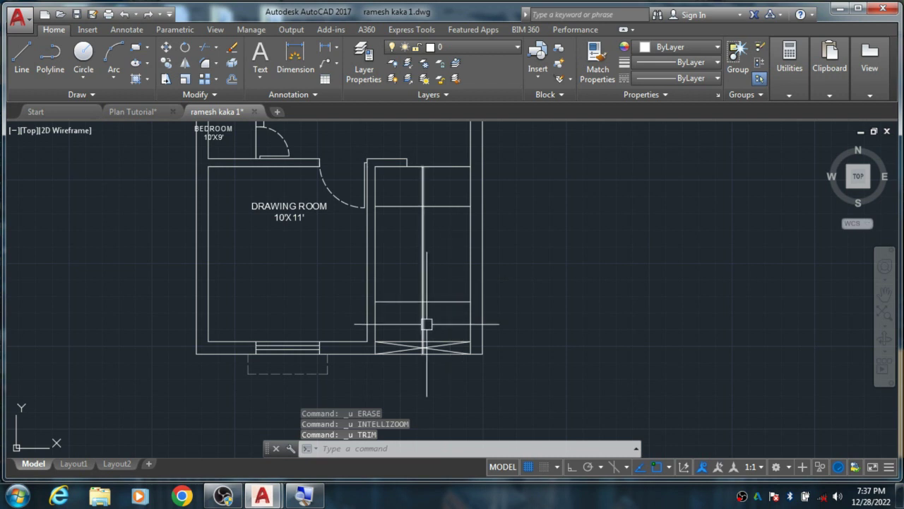
# Step: Trim the vertical line's top and bottom ends and erase the leftover segment
pyautogui.write('tr')
pyautogui.press('Return')
pyautogui.press('Return')
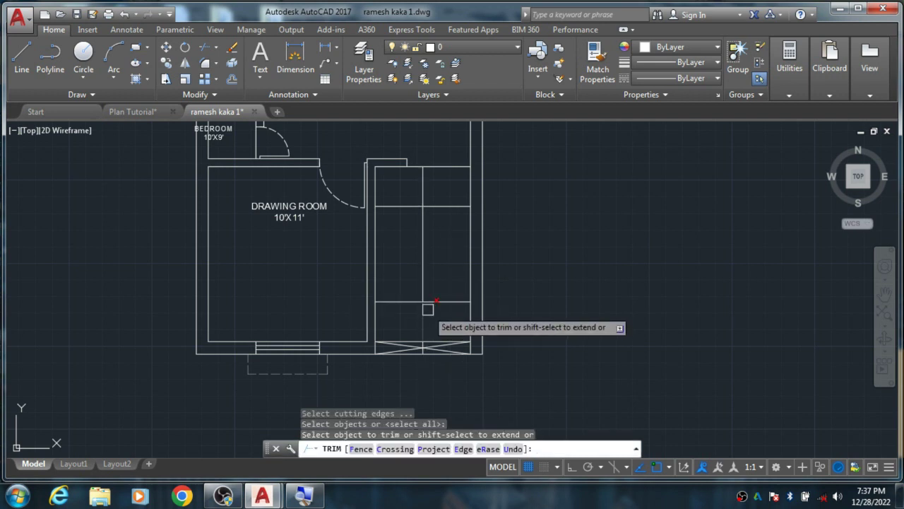
pyautogui.click(418, 322)
pyautogui.click(424, 184)
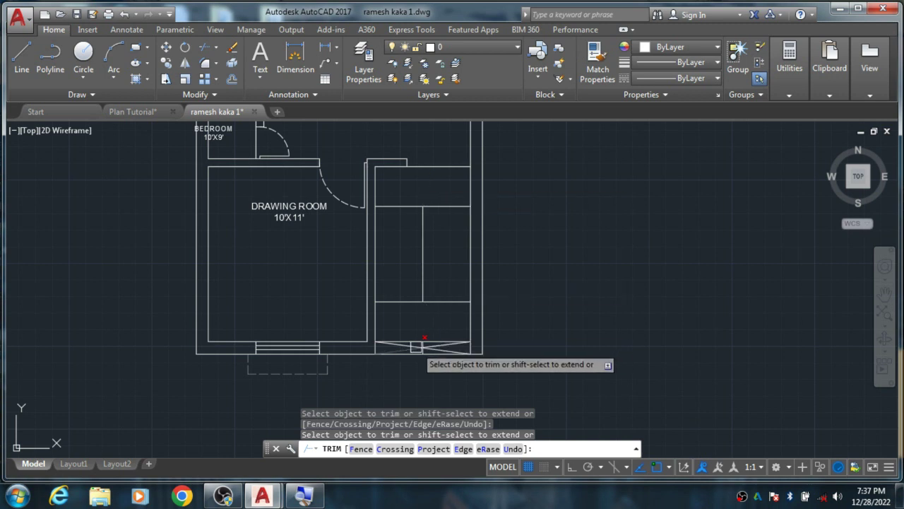
pyautogui.press('Escape')
pyautogui.scroll(5, 415, 344)
pyautogui.click(407, 307)
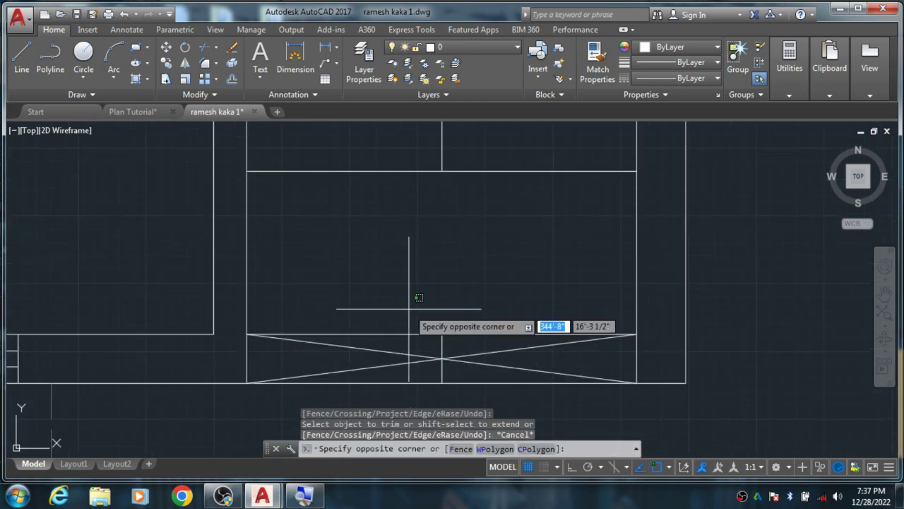
pyautogui.click(485, 394)
pyautogui.press('Delete')
pyautogui.scroll(-3, 474, 393)
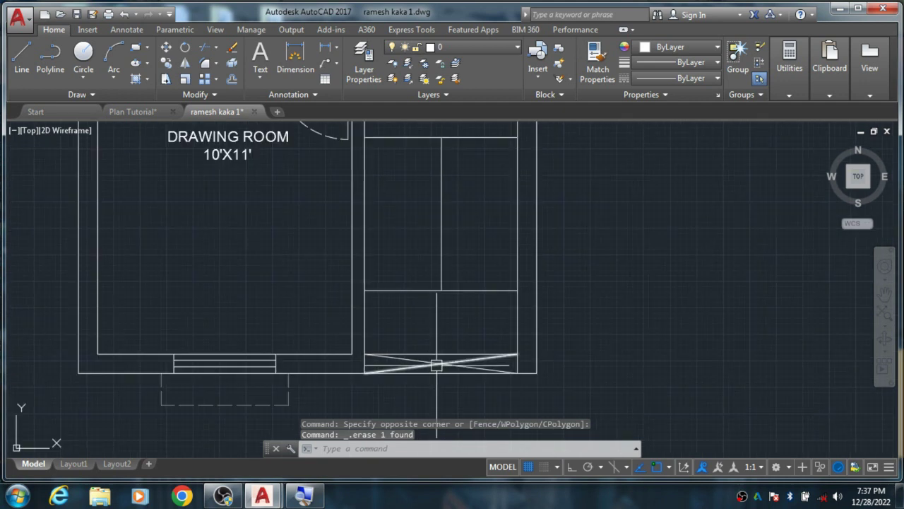
pyautogui.scroll(-2, 452, 318)
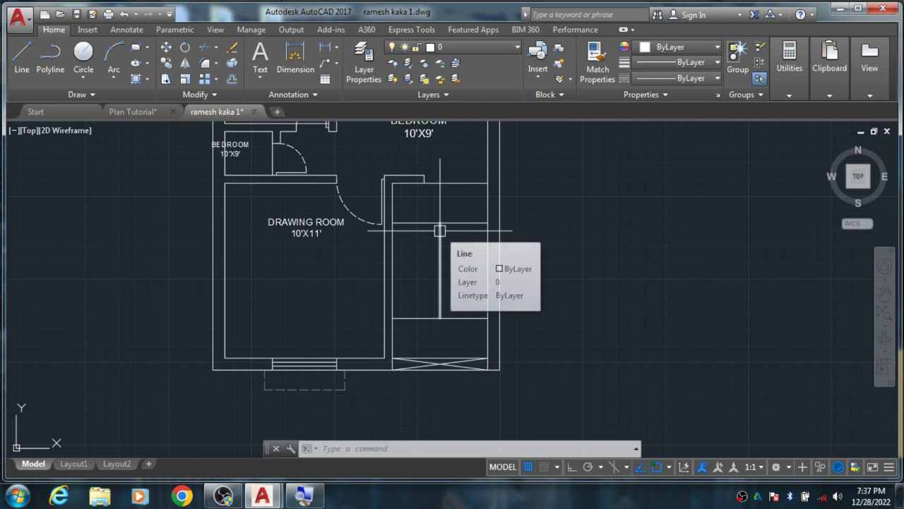
pyautogui.scroll(2, 447, 215)
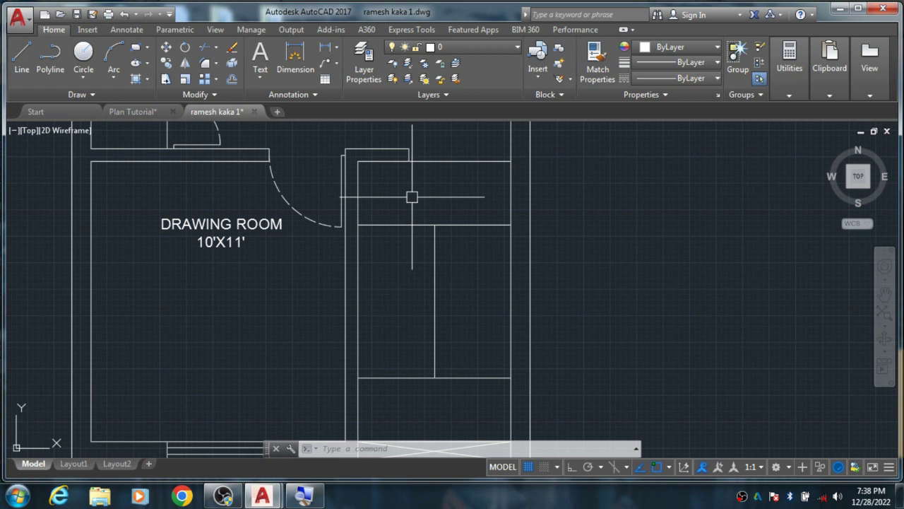
# Step: Offset the top tread line downward repeatedly at 9" to add eight stair treads
pyautogui.write('o')
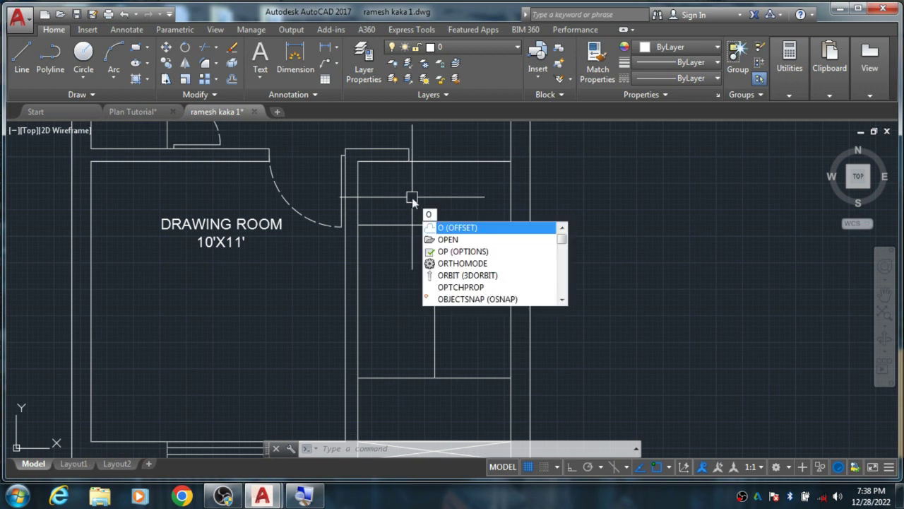
pyautogui.press('Return')
pyautogui.press('Return')
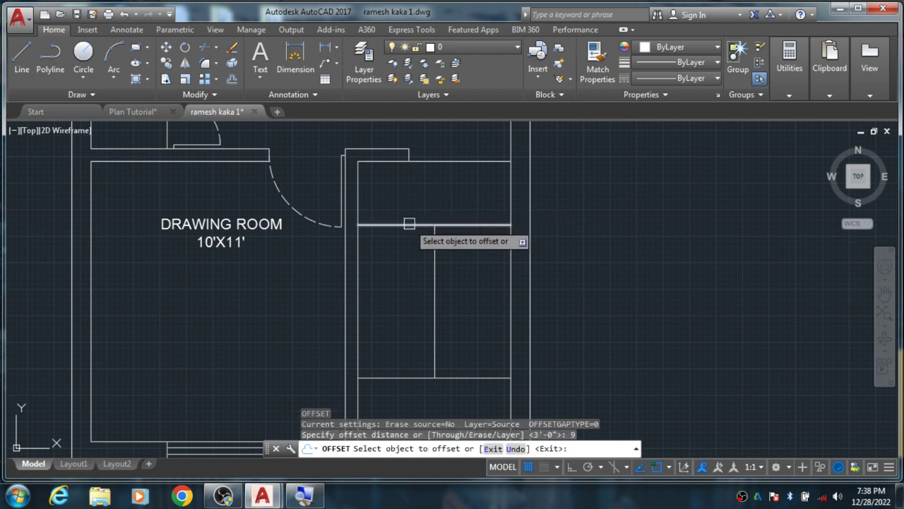
pyautogui.click(408, 225)
pyautogui.click(409, 255)
pyautogui.click(396, 243)
pyautogui.click(410, 253)
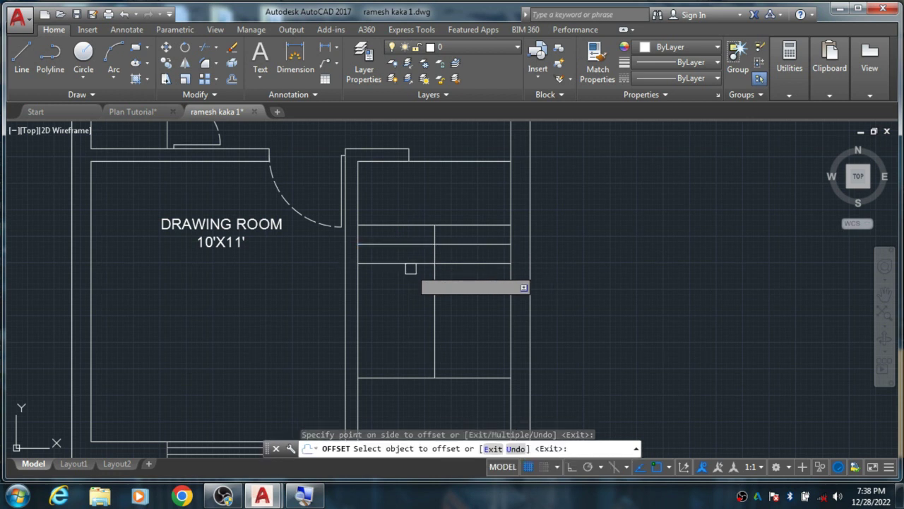
pyautogui.click(410, 262)
pyautogui.click(413, 279)
pyautogui.click(414, 286)
pyautogui.click(412, 303)
pyautogui.click(410, 301)
pyautogui.click(409, 323)
pyautogui.click(409, 321)
pyautogui.click(409, 327)
pyautogui.click(396, 320)
pyautogui.click(397, 342)
pyautogui.click(395, 339)
pyautogui.click(404, 350)
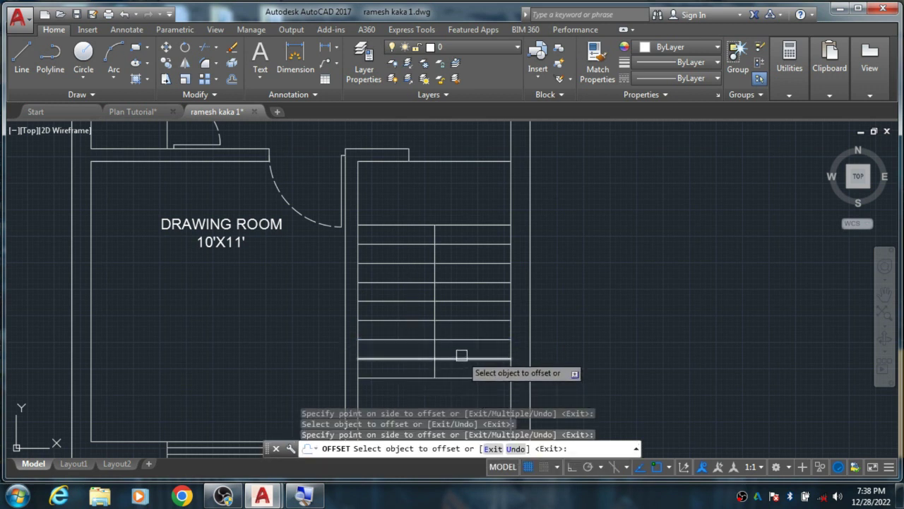
pyautogui.press('Escape')
pyautogui.scroll(2, 522, 283)
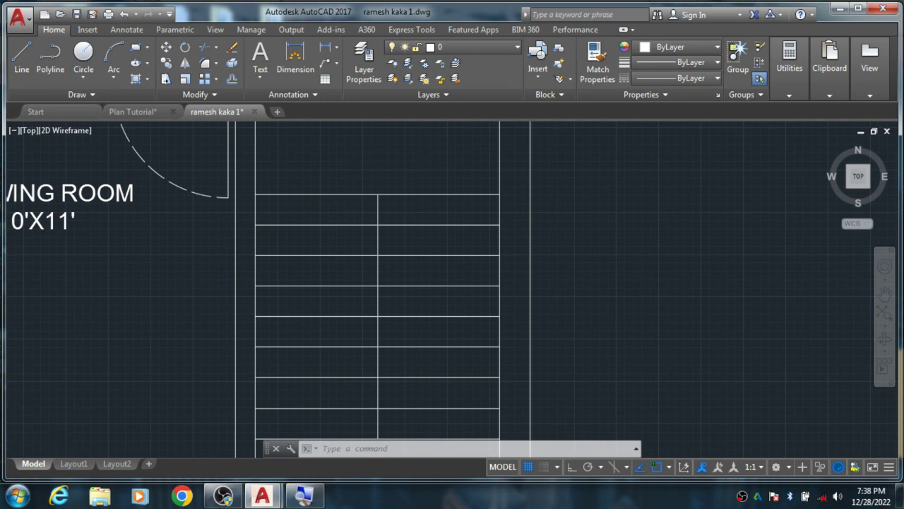
pyautogui.scroll(-2, 422, 171)
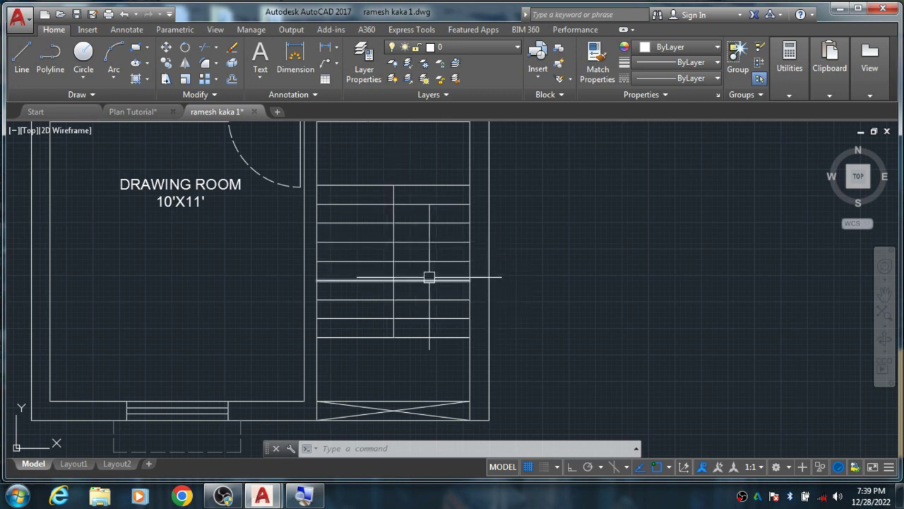
# Step: Trim three tread lines back to the staircase's central vertical divider
pyautogui.write('r')
pyautogui.press('Return')
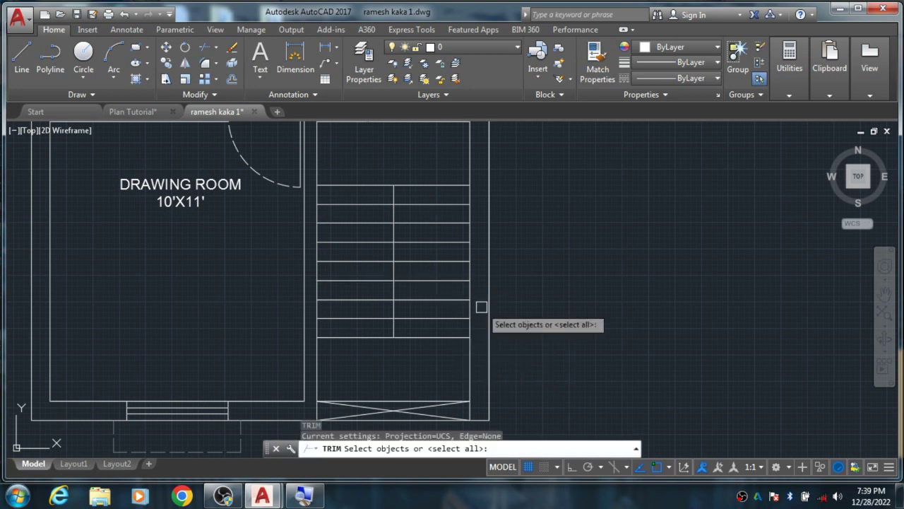
pyautogui.press('Return')
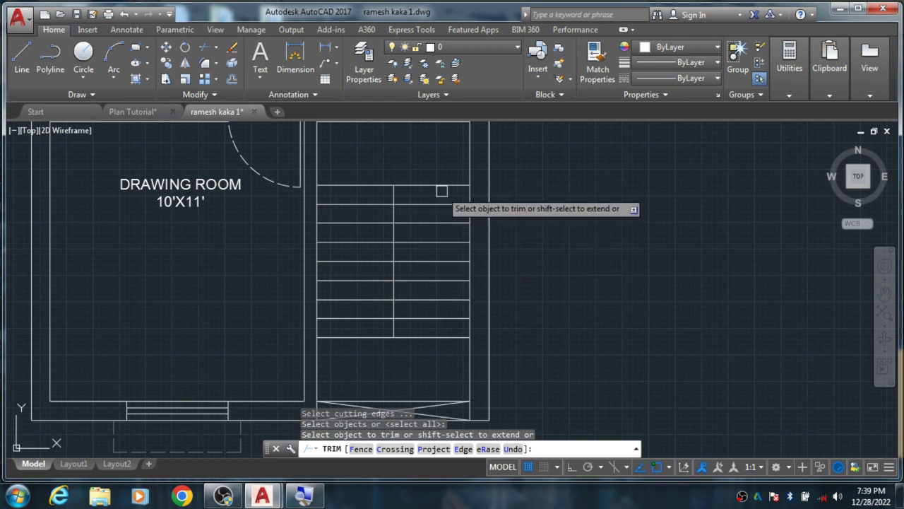
pyautogui.click(433, 242)
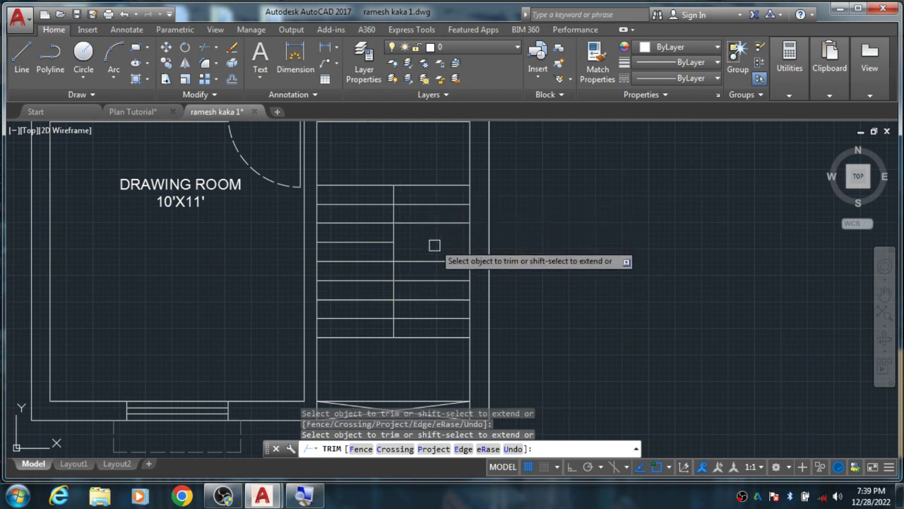
pyautogui.click(432, 265)
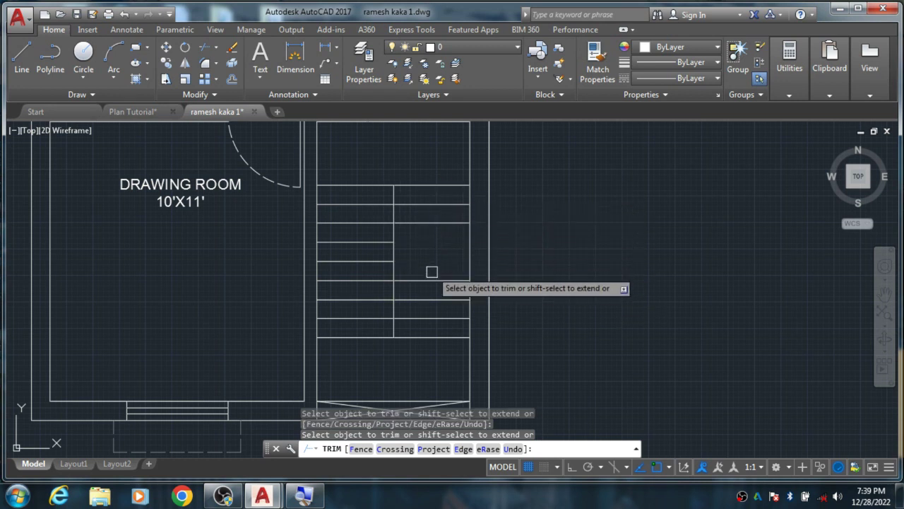
pyautogui.click(431, 278)
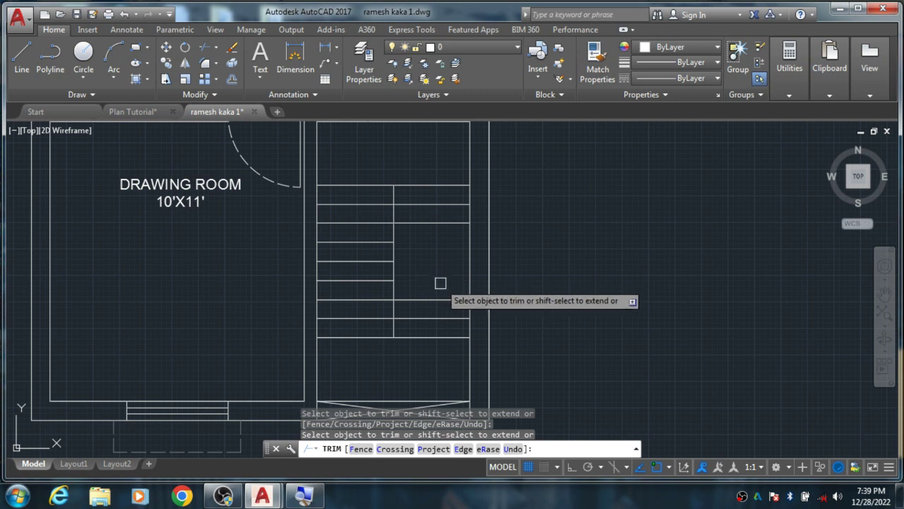
pyautogui.press('Escape')
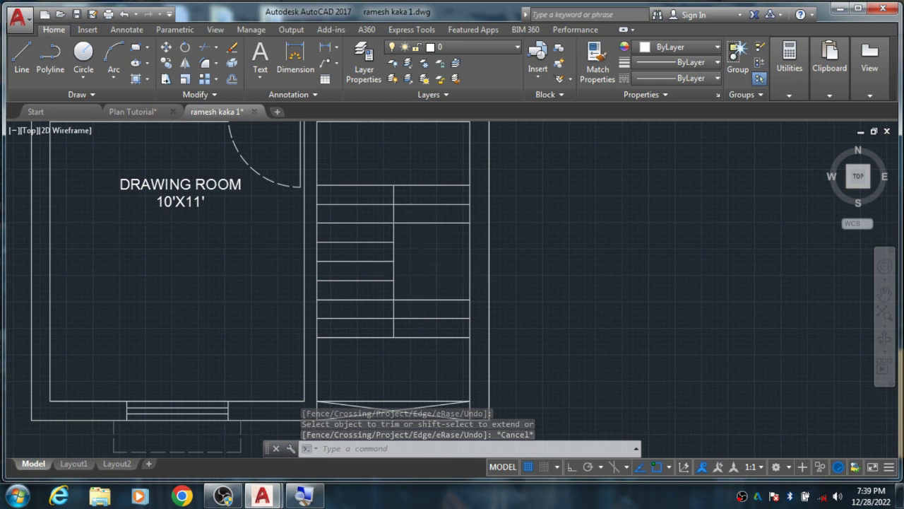
pyautogui.scroll(-5, 404, 271)
pyautogui.scroll(2, 403, 272)
pyautogui.scroll(1, 400, 281)
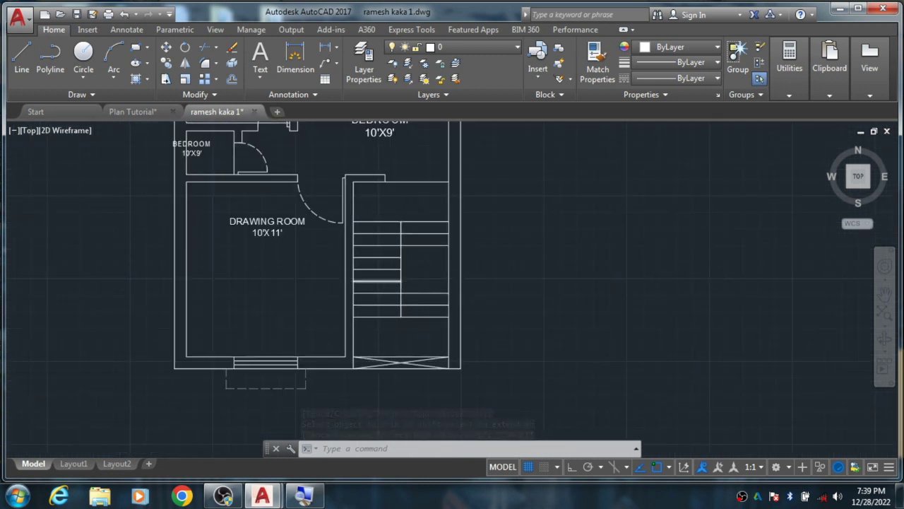
pyautogui.scroll(2, 386, 282)
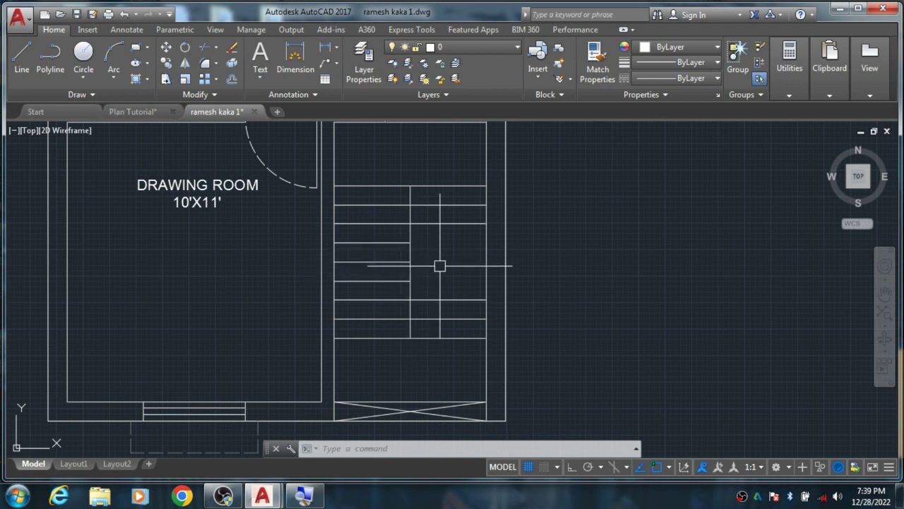
pyautogui.scroll(-3, 435, 265)
pyautogui.scroll(5, 432, 262)
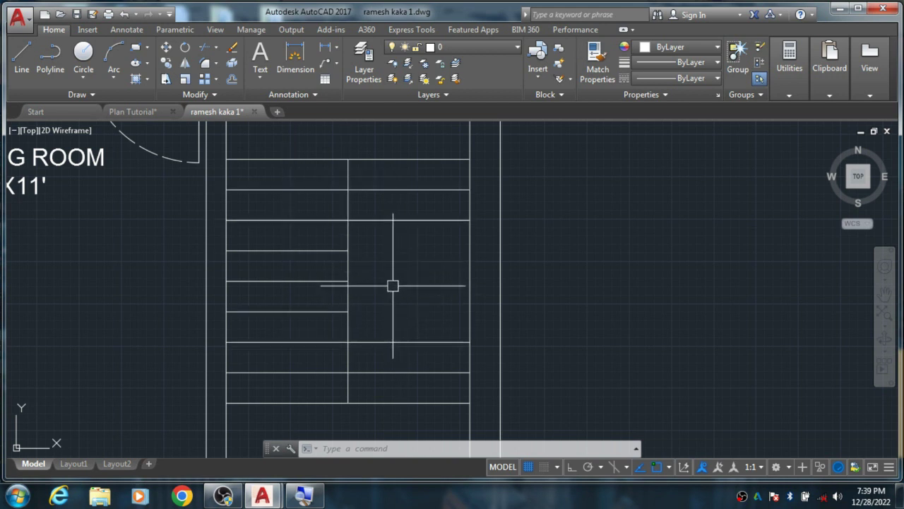
pyautogui.scroll(2, 395, 226)
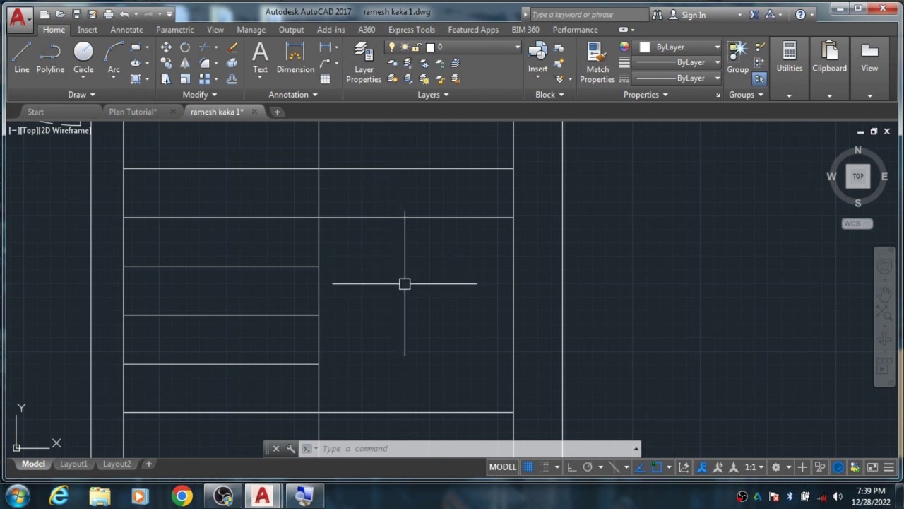
# Step: Draw a small guide circle on the staircase's right flight
pyautogui.write('c')
pyautogui.press('Return')
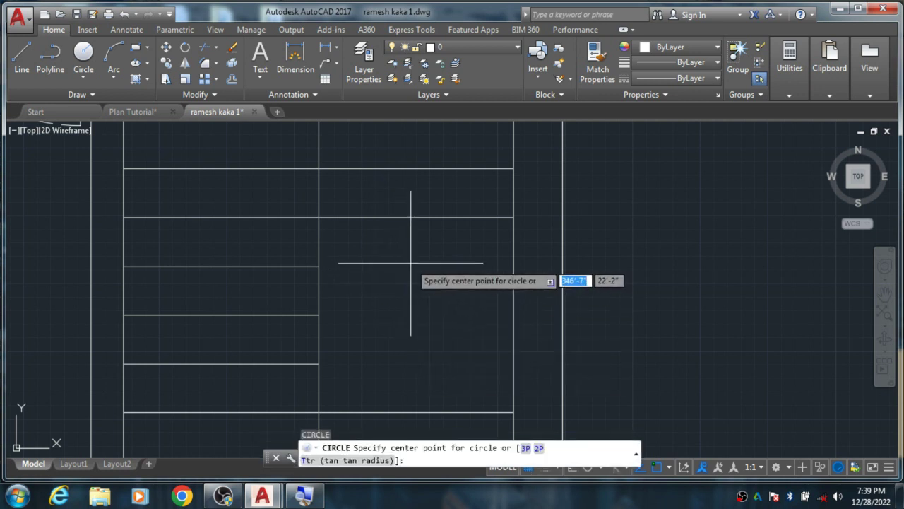
pyautogui.click(418, 262)
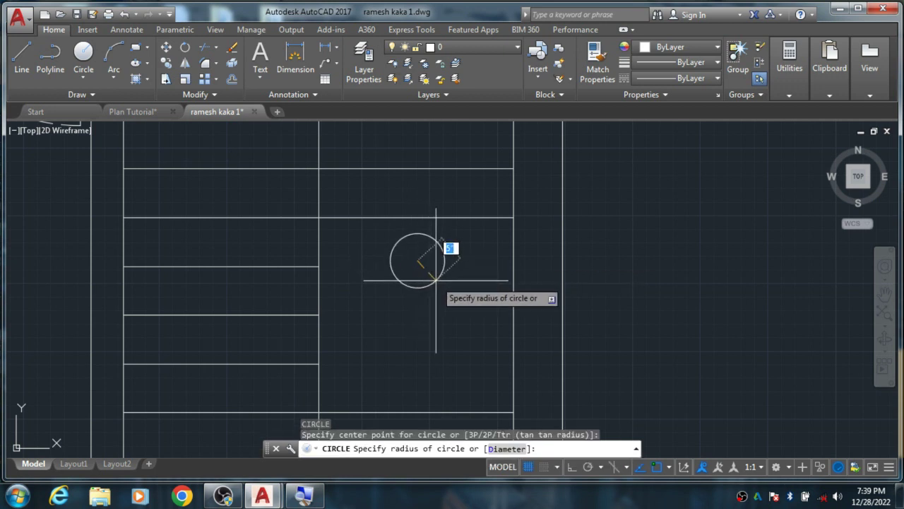
pyautogui.click(435, 279)
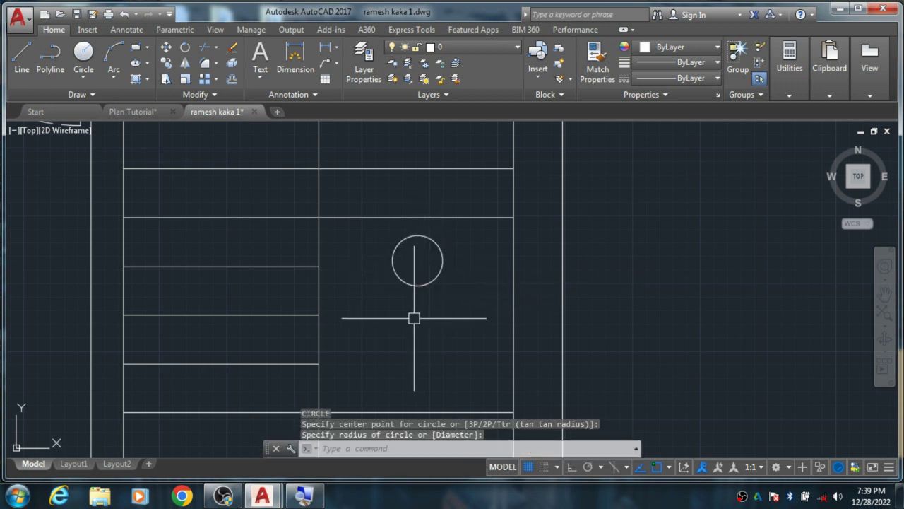
pyautogui.press('Escape')
# Step: Trace a closed triangle inside the circle, then delete the guide circle
pyautogui.write('l')
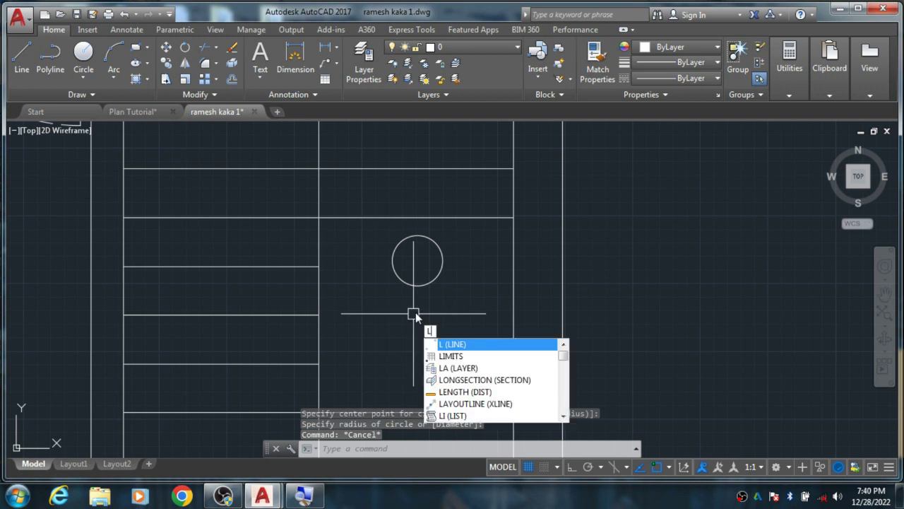
pyautogui.press('Return')
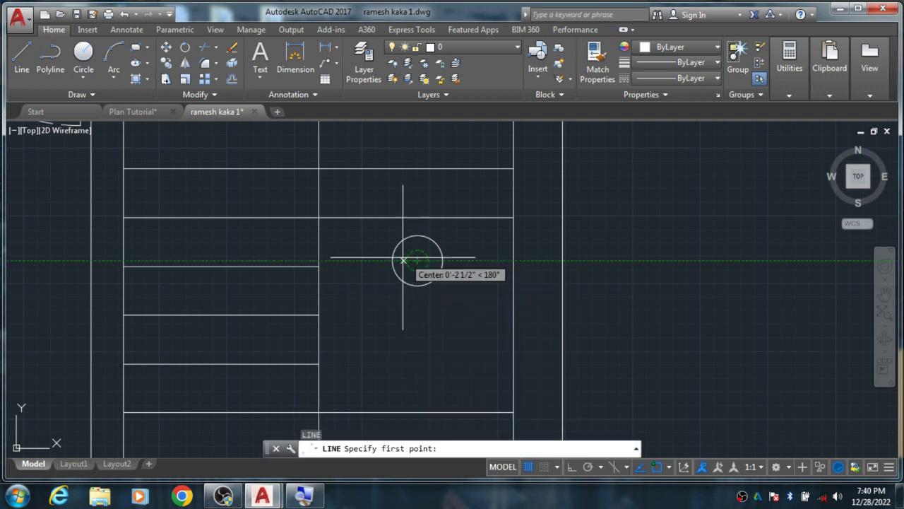
pyautogui.click(390, 260)
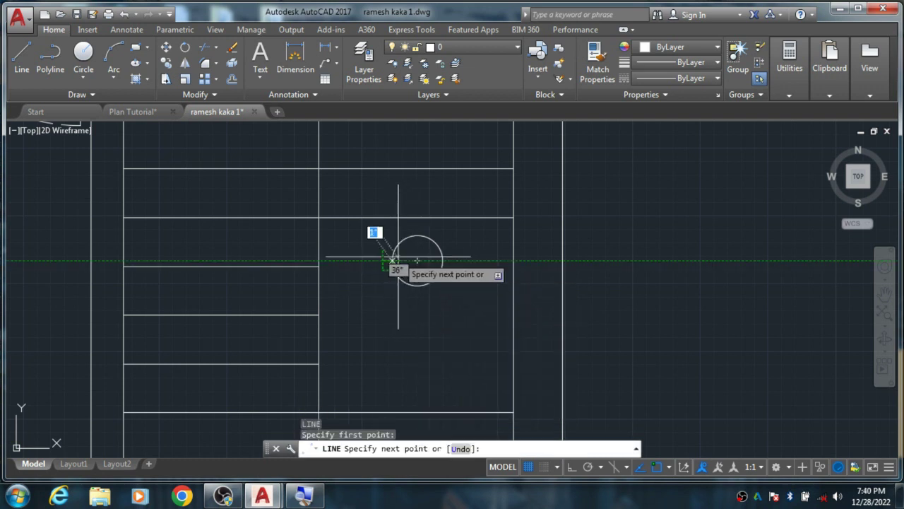
pyautogui.click(439, 258)
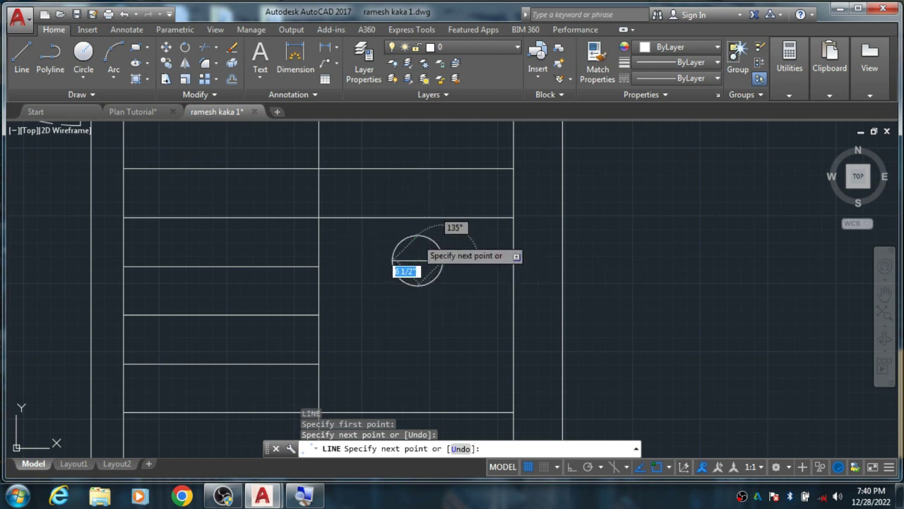
pyautogui.click(417, 236)
pyautogui.click(392, 260)
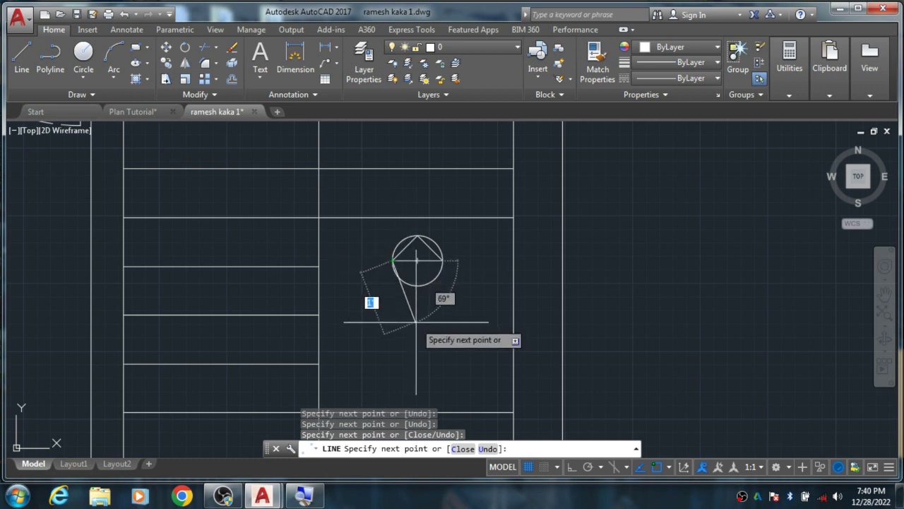
pyautogui.press('Escape')
pyautogui.click(426, 289)
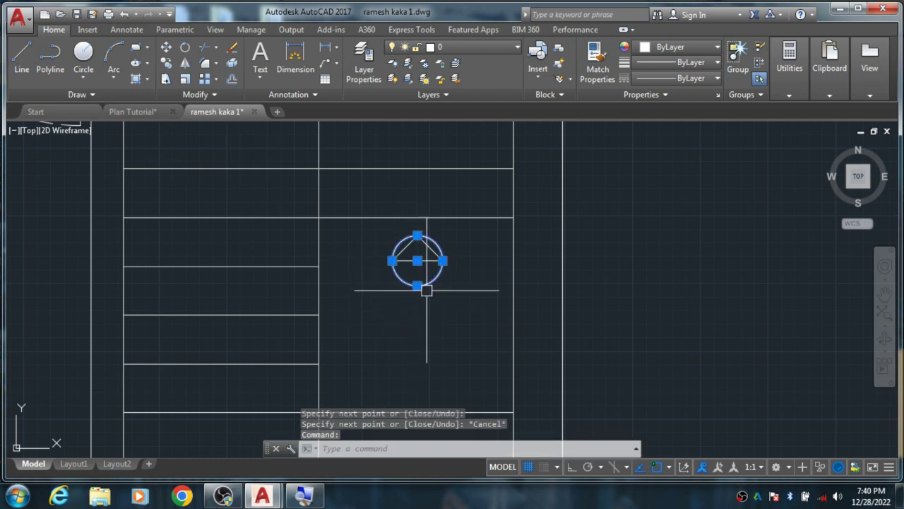
pyautogui.press('Delete')
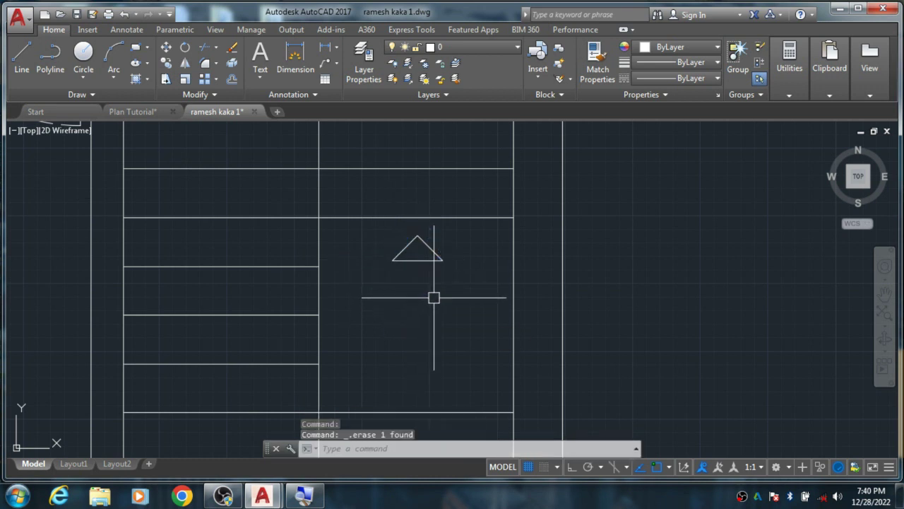
pyautogui.scroll(5, 421, 245)
pyautogui.scroll(-2, 421, 246)
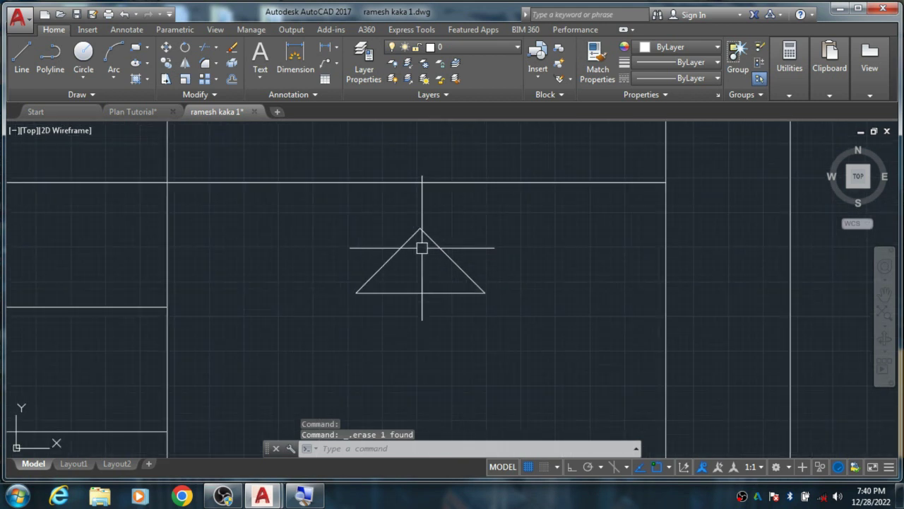
pyautogui.click(353, 228)
pyautogui.press('Escape')
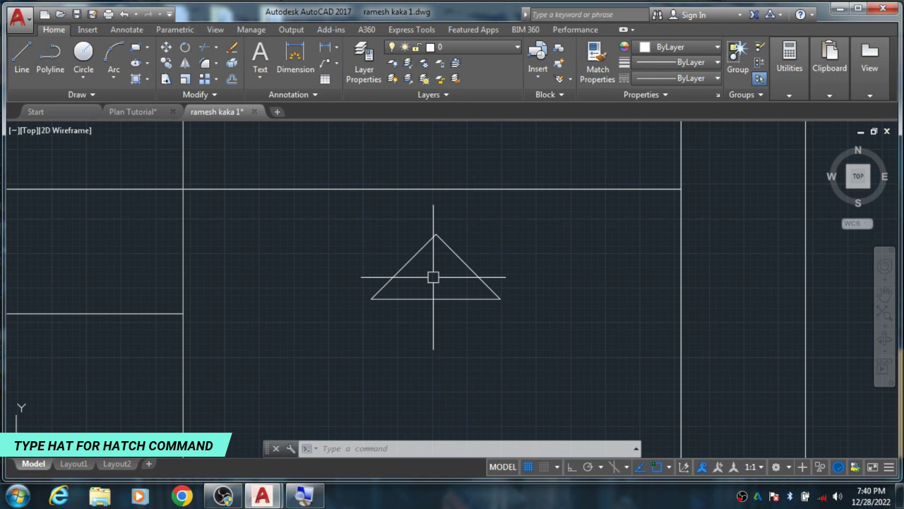
# Step: Hatch the inside of the arrowhead triangle with the SOLID pattern
pyautogui.write('HAT')
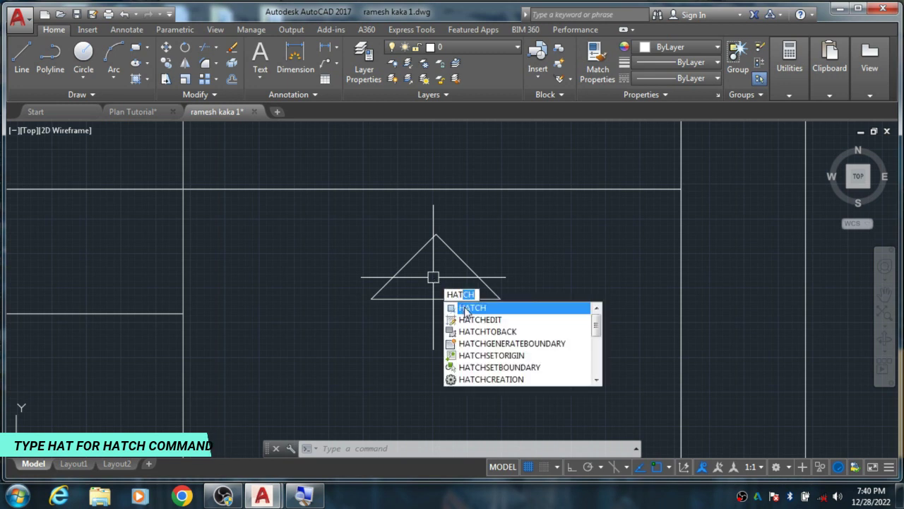
pyautogui.click(466, 313)
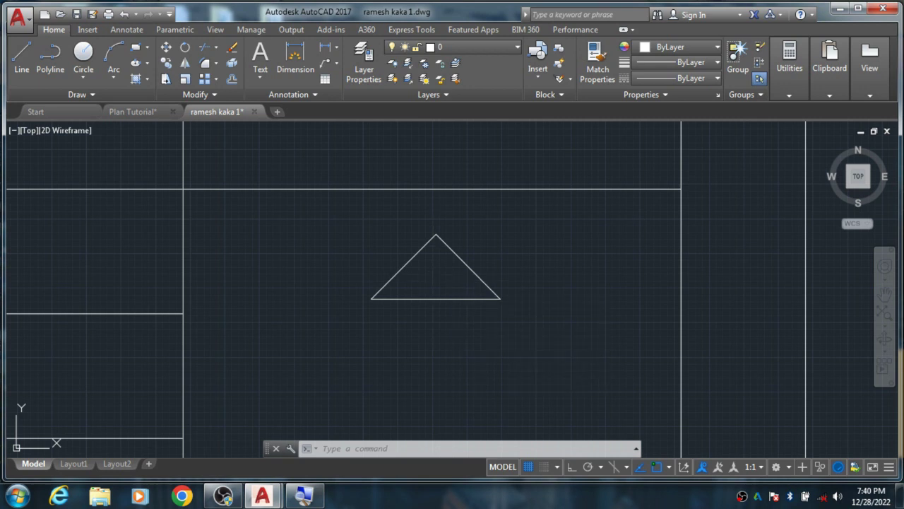
pyautogui.click(430, 269)
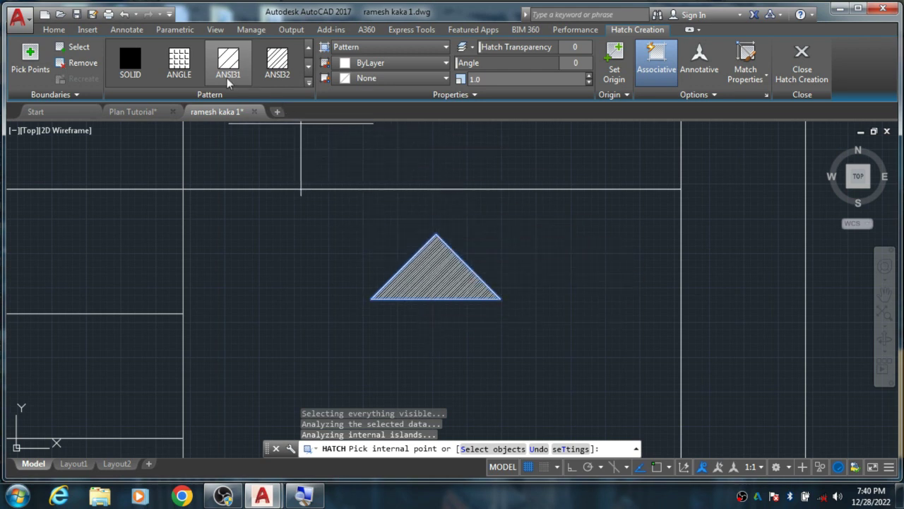
pyautogui.click(130, 60)
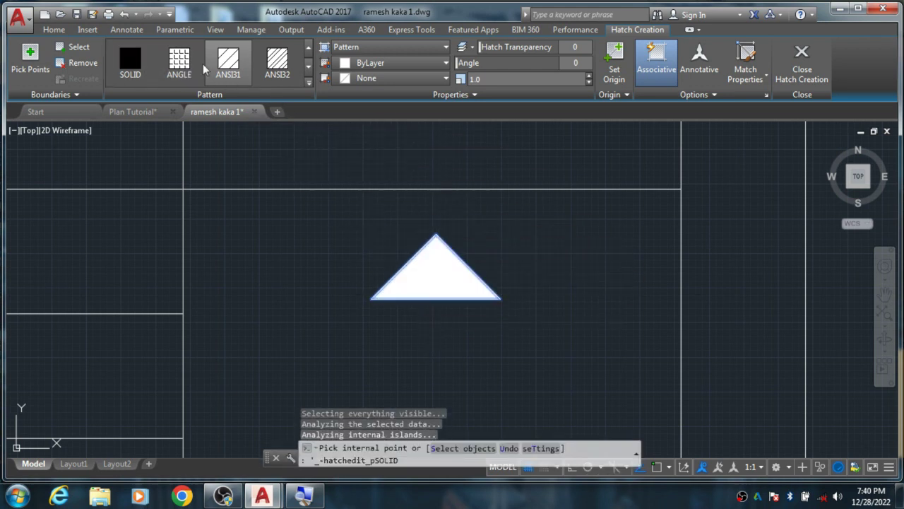
# Step: Preview ANSI32 and AR-B816C patterns, then settle back on SOLID and finish the hatch
pyautogui.click(276, 60)
pyautogui.click(308, 67)
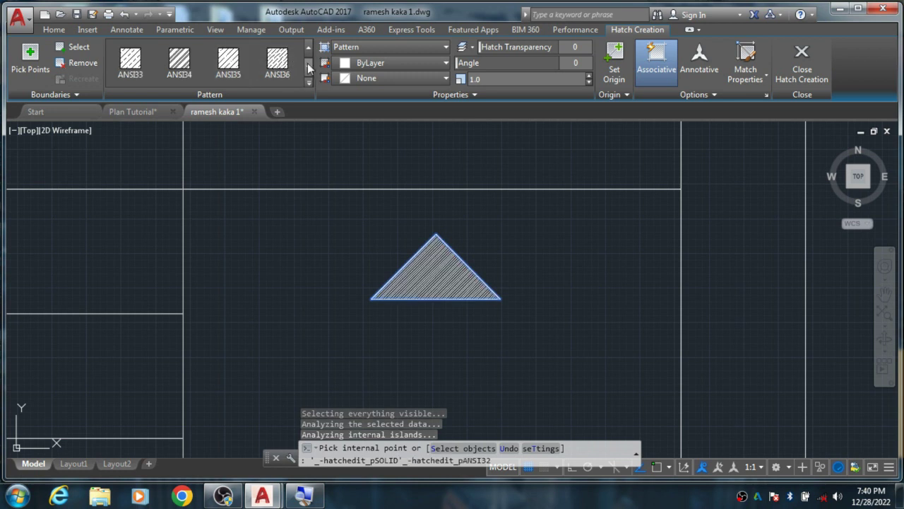
pyautogui.click(308, 66)
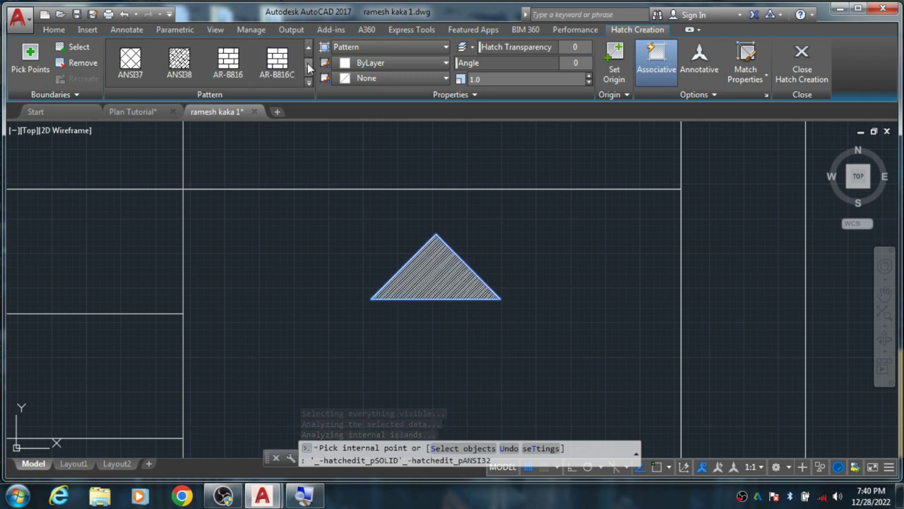
pyautogui.click(277, 61)
pyautogui.click(309, 46)
pyautogui.click(309, 47)
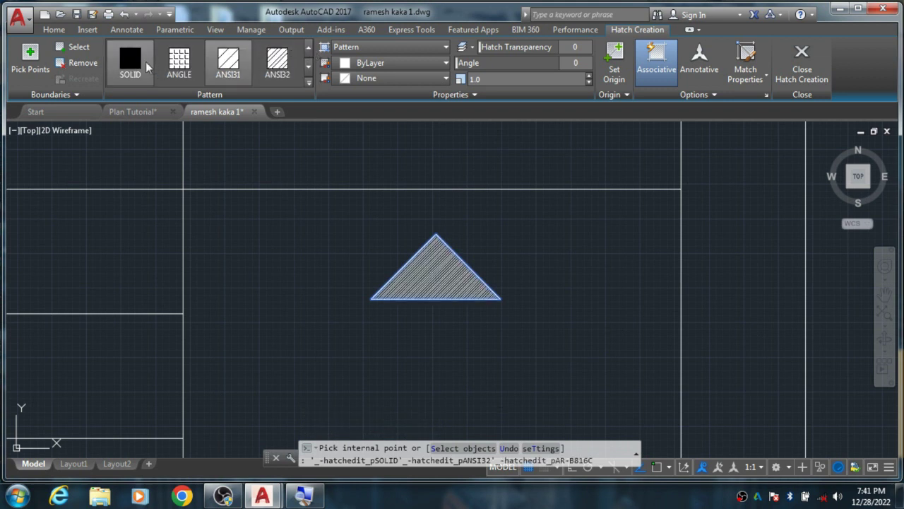
pyautogui.click(135, 65)
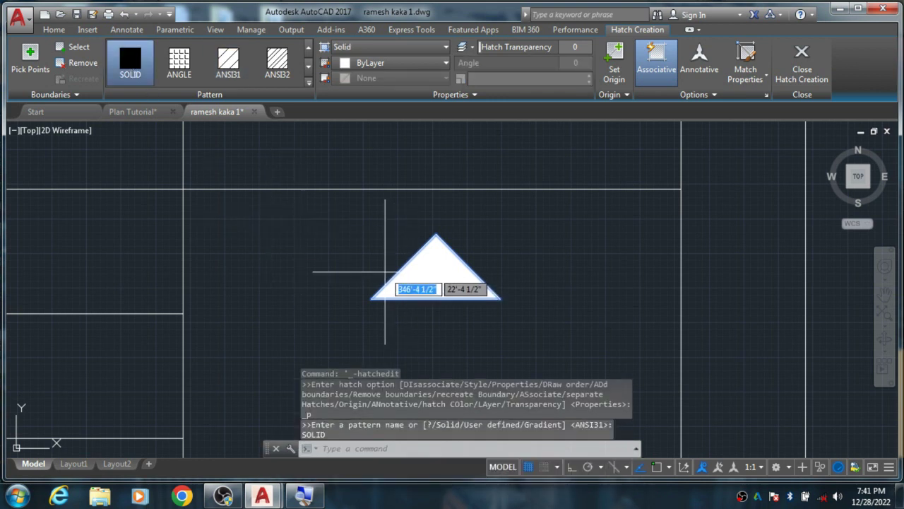
pyautogui.press('Escape')
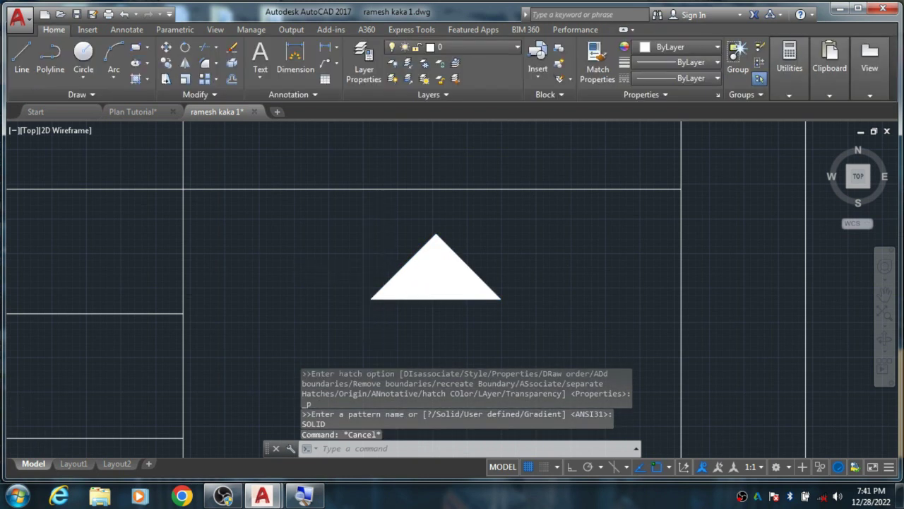
pyautogui.scroll(-2, 405, 284)
pyautogui.scroll(-3, 398, 269)
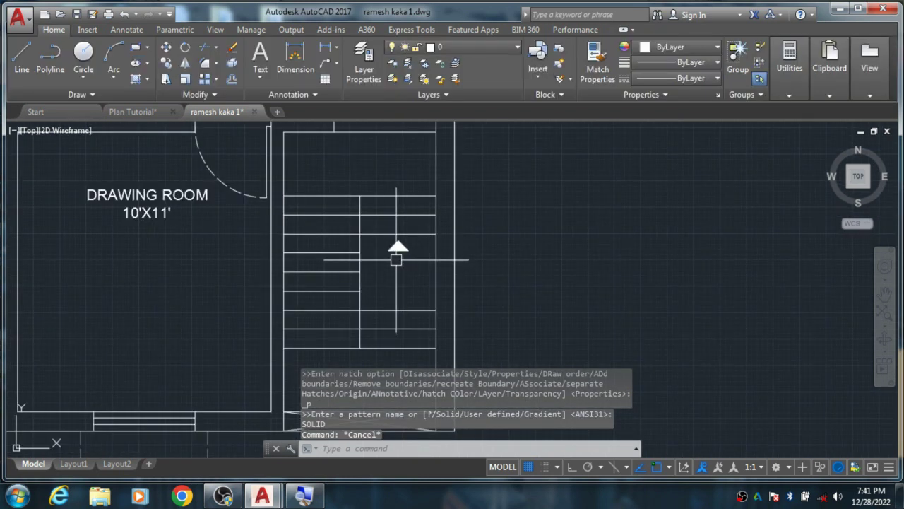
pyautogui.scroll(5, 396, 260)
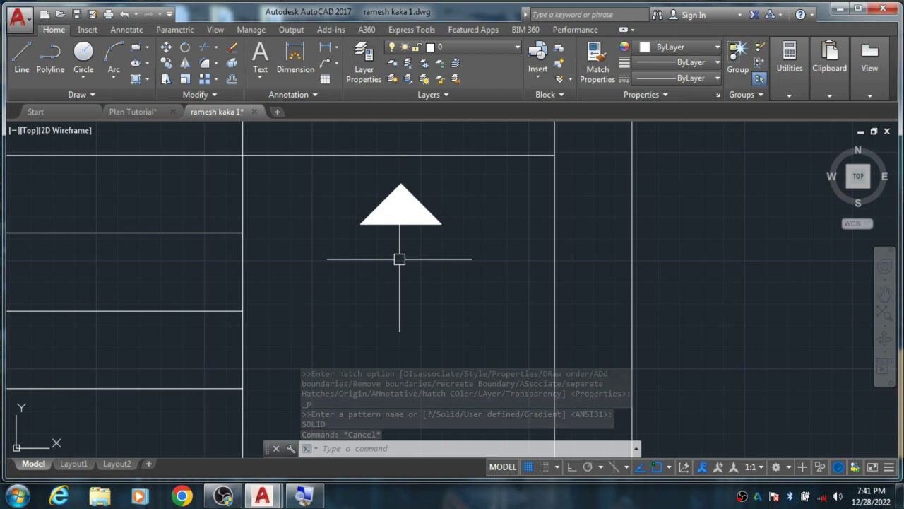
pyautogui.scroll(-4, 387, 254)
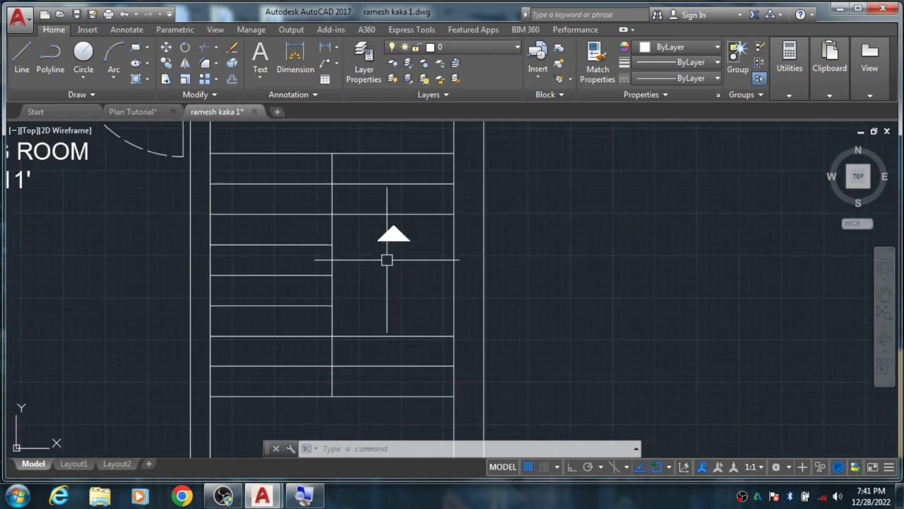
pyautogui.scroll(1, 386, 260)
pyautogui.scroll(-3, 387, 258)
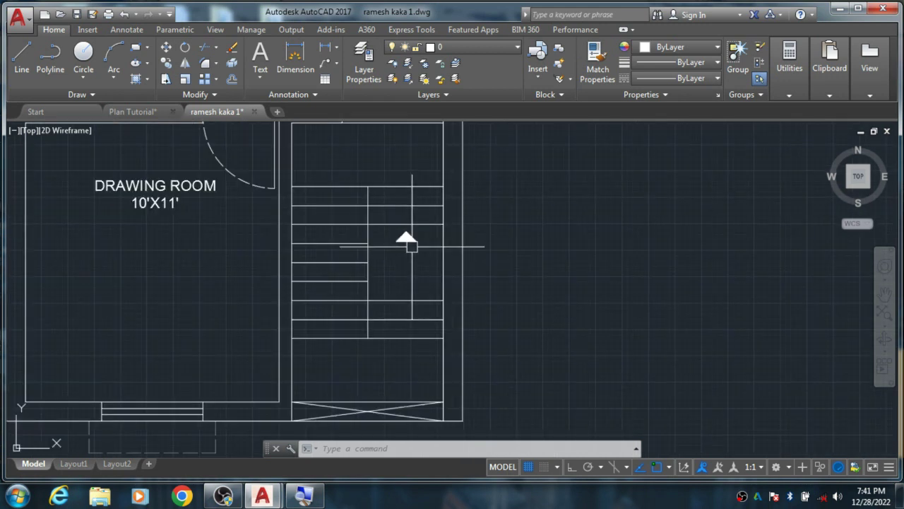
# Step: Copy the DRAWING ROOM 10'X11' label onto the staircase below the arrowhead
pyautogui.click(170, 187)
pyautogui.press('Down')
pyautogui.press('Return')
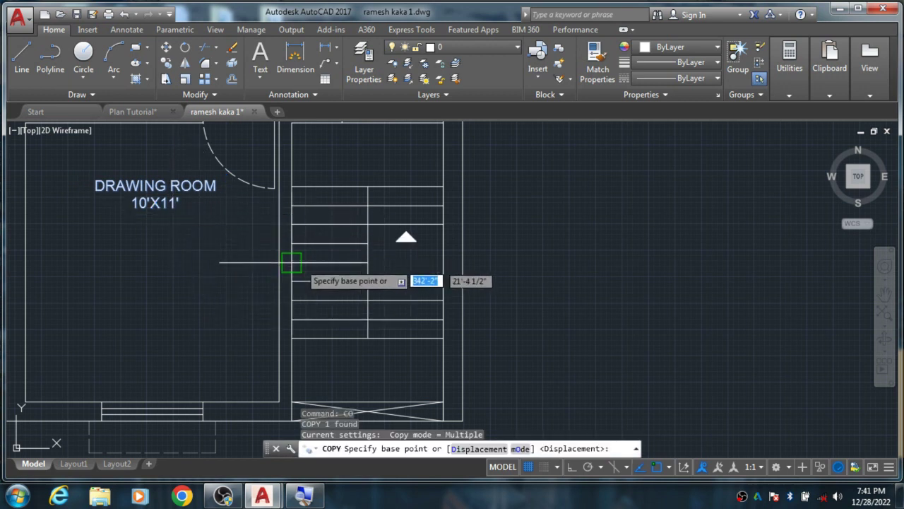
pyautogui.click(225, 178)
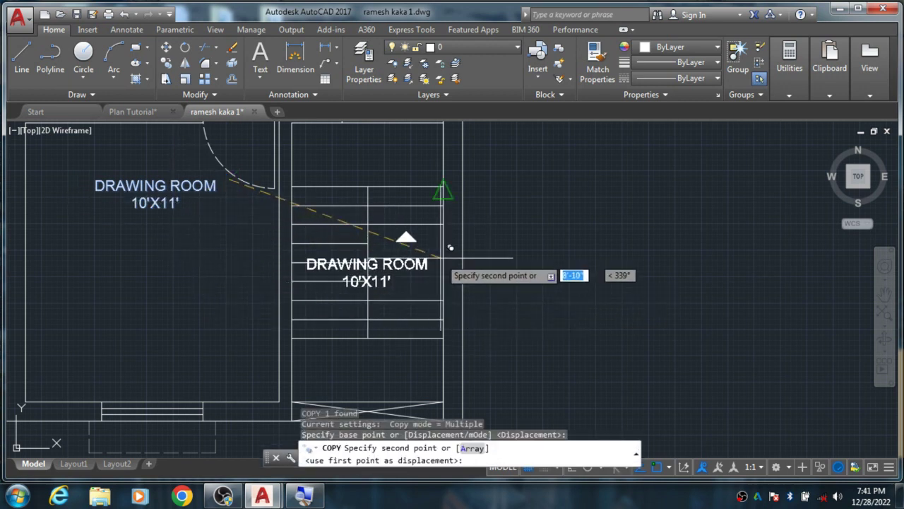
pyautogui.click(475, 246)
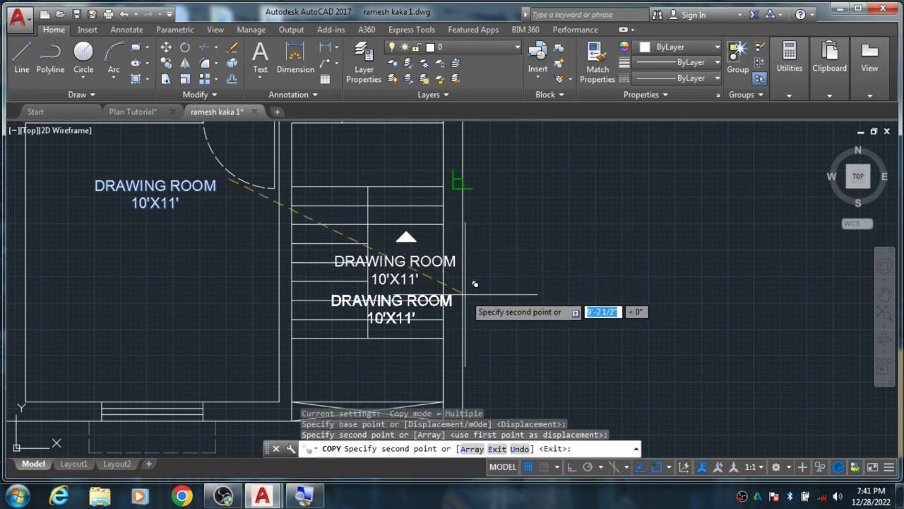
pyautogui.press('Escape')
pyautogui.scroll(4, 406, 250)
# Step: Replace the copied label's text with UP
pyautogui.doubleClick(402, 240)
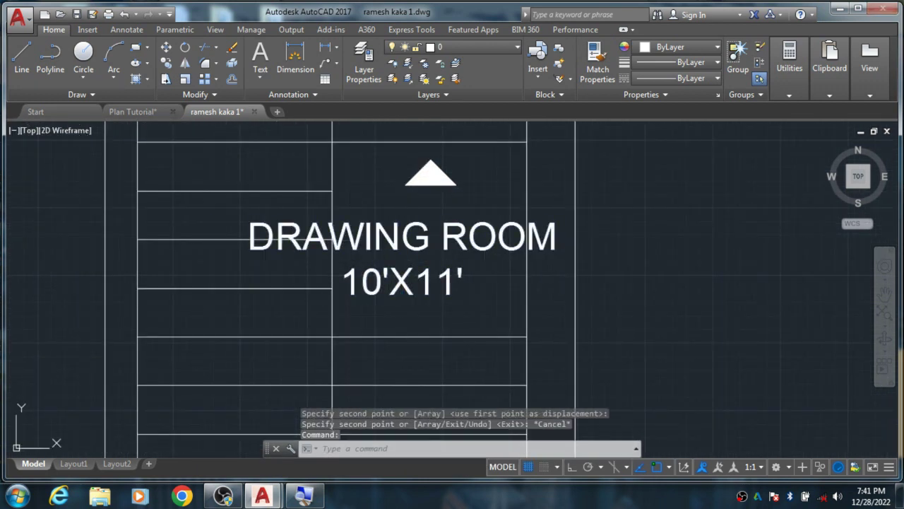
pyautogui.moveTo(475, 279); pyautogui.dragTo(290, 228)
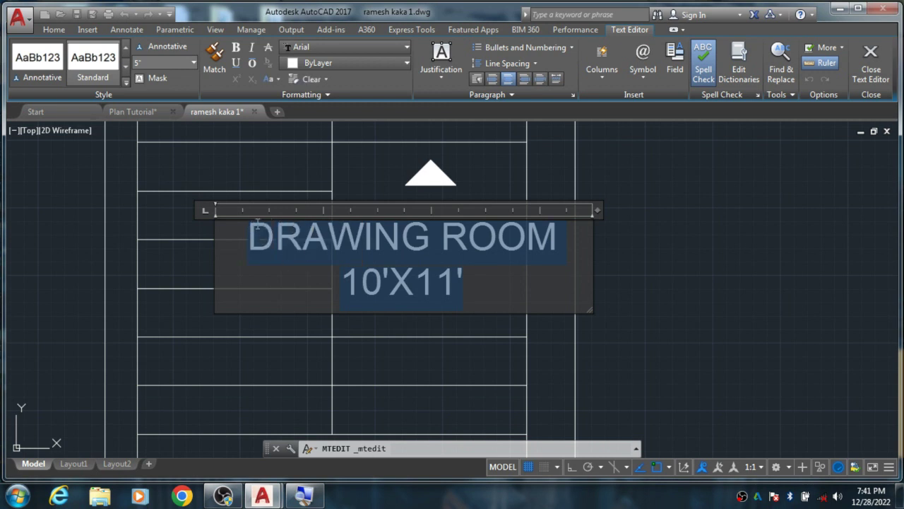
pyautogui.write('UP')
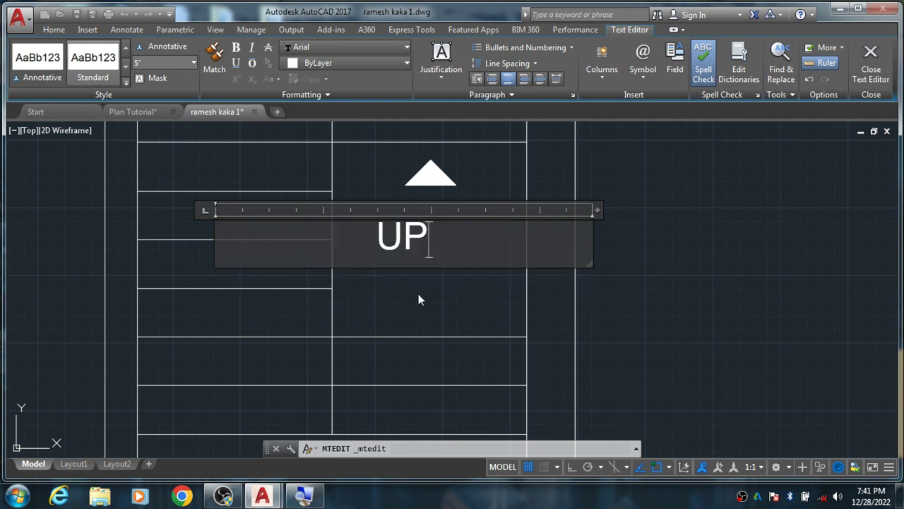
pyautogui.click(418, 299)
pyautogui.click(447, 248)
pyautogui.press('Escape')
pyautogui.scroll(-2, 442, 253)
pyautogui.scroll(-2, 431, 247)
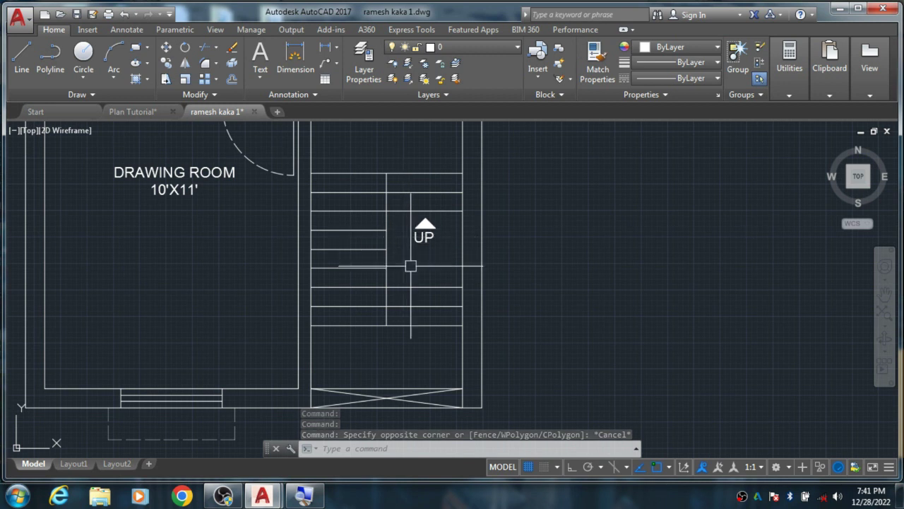
# Step: Zoom in and out to inspect the staircase arrow and UP label
pyautogui.scroll(2, 402, 337)
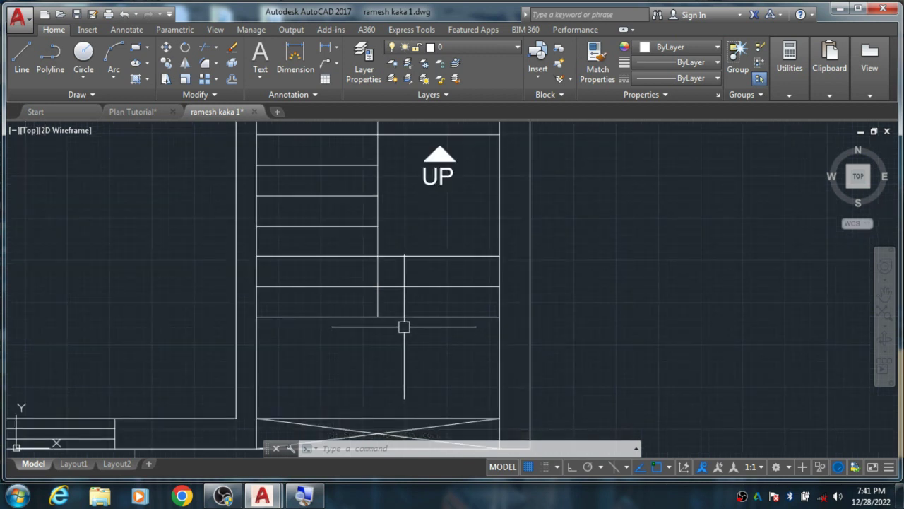
pyautogui.scroll(-2, 405, 326)
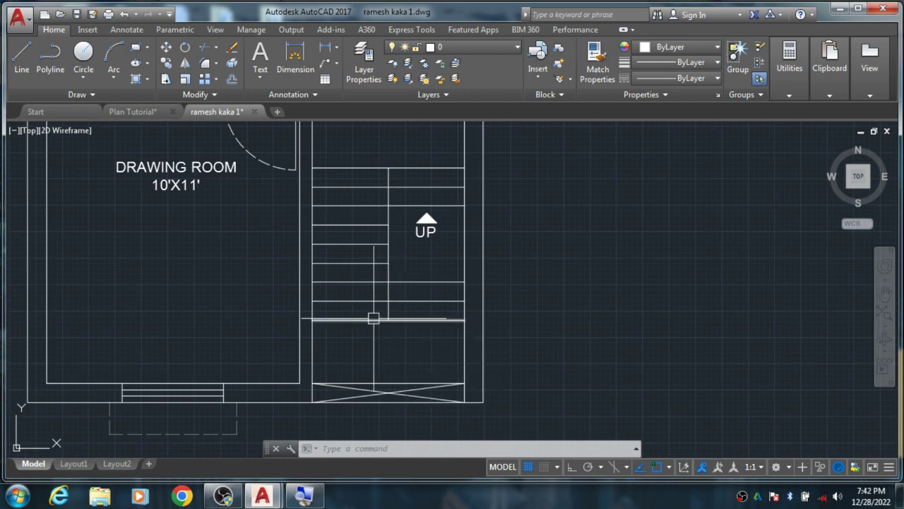
pyautogui.scroll(-2, 415, 324)
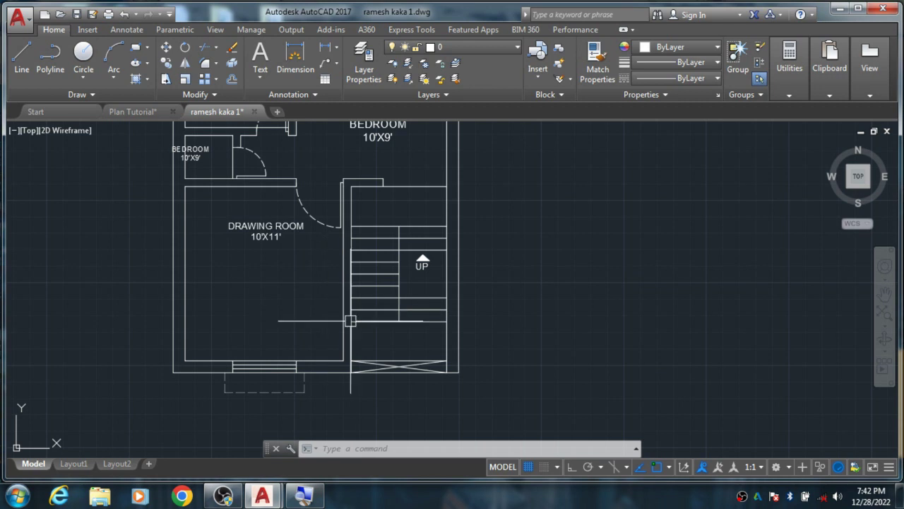
pyautogui.scroll(3, 408, 255)
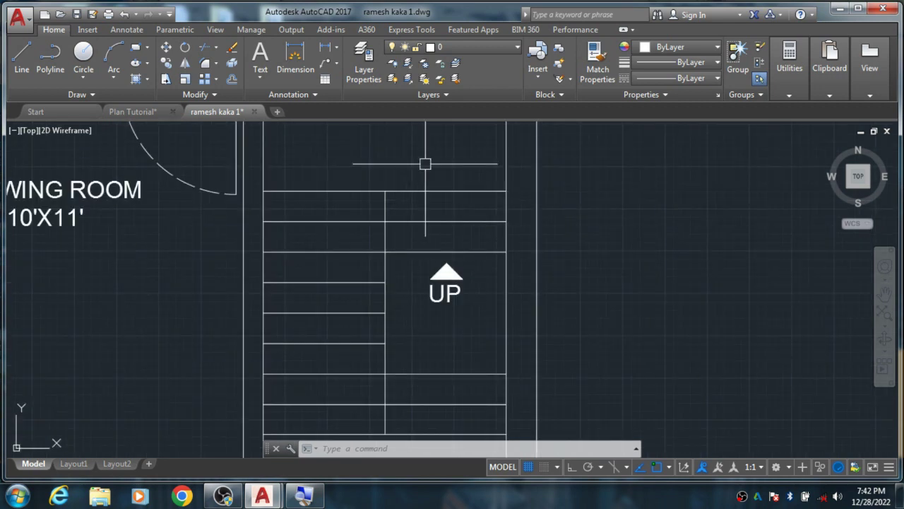
pyautogui.scroll(-3, 428, 161)
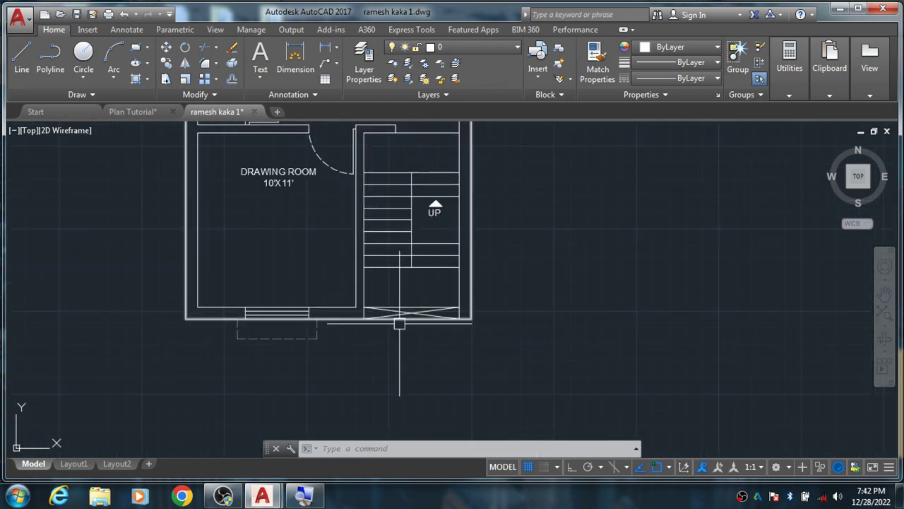
pyautogui.scroll(-2, 399, 324)
pyautogui.scroll(4, 409, 205)
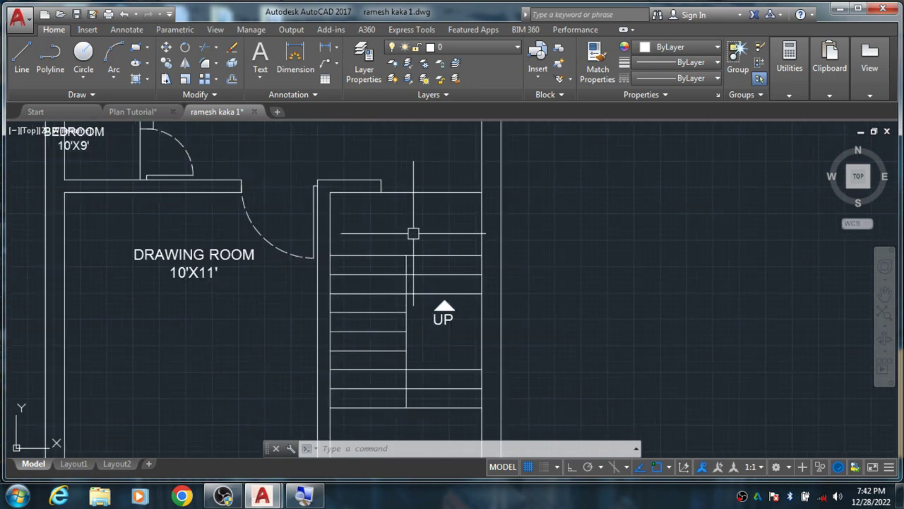
pyautogui.scroll(-2, 419, 212)
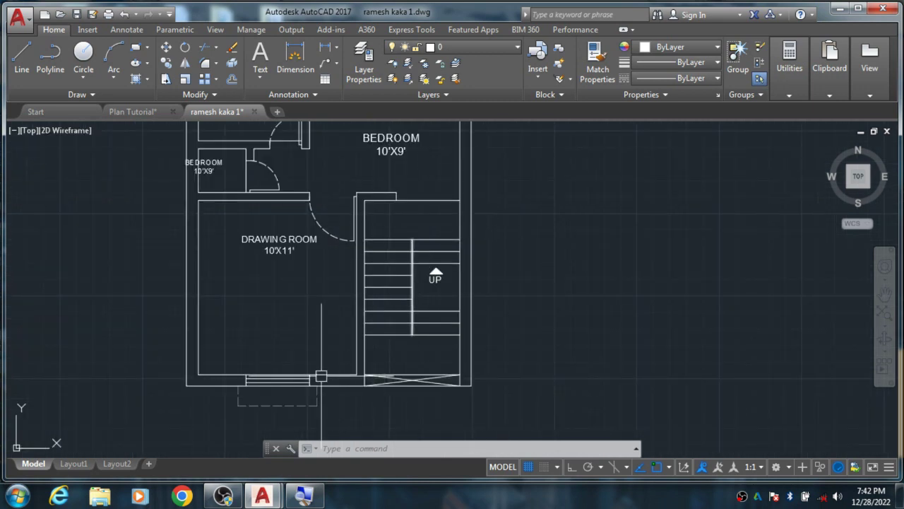
pyautogui.scroll(2, 281, 405)
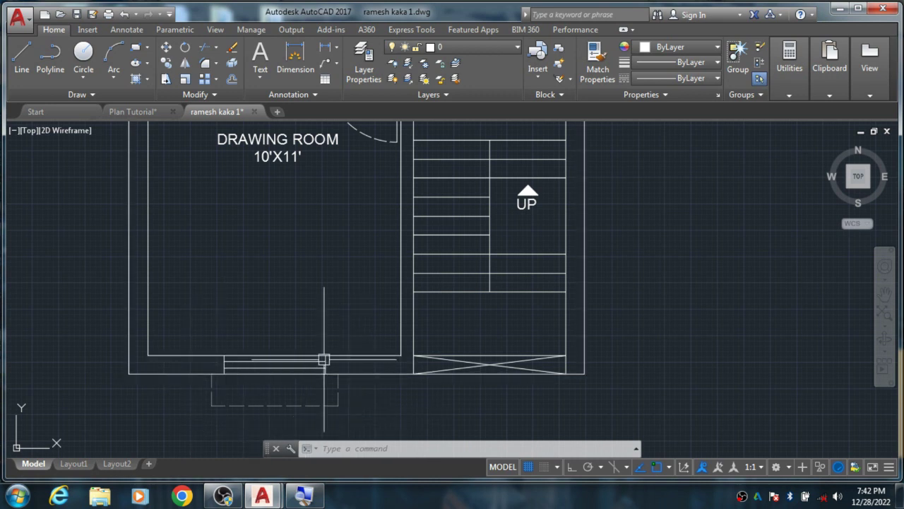
pyautogui.scroll(2, 281, 410)
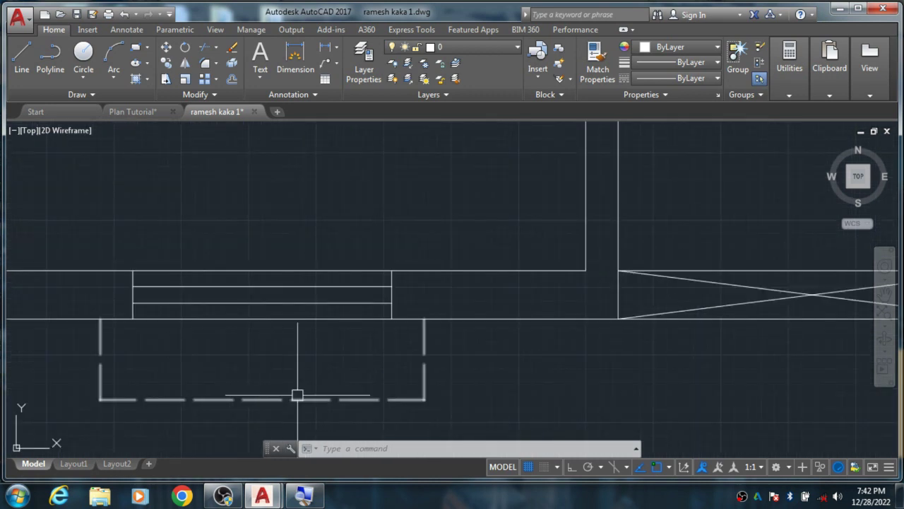
pyautogui.scroll(-2, 253, 381)
pyautogui.scroll(-2, 254, 377)
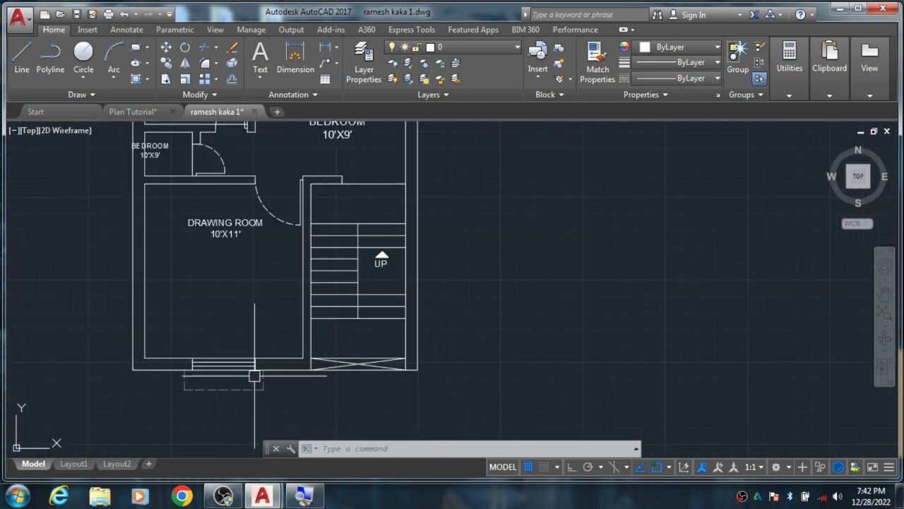
pyautogui.scroll(3, 364, 316)
pyautogui.write('TR')
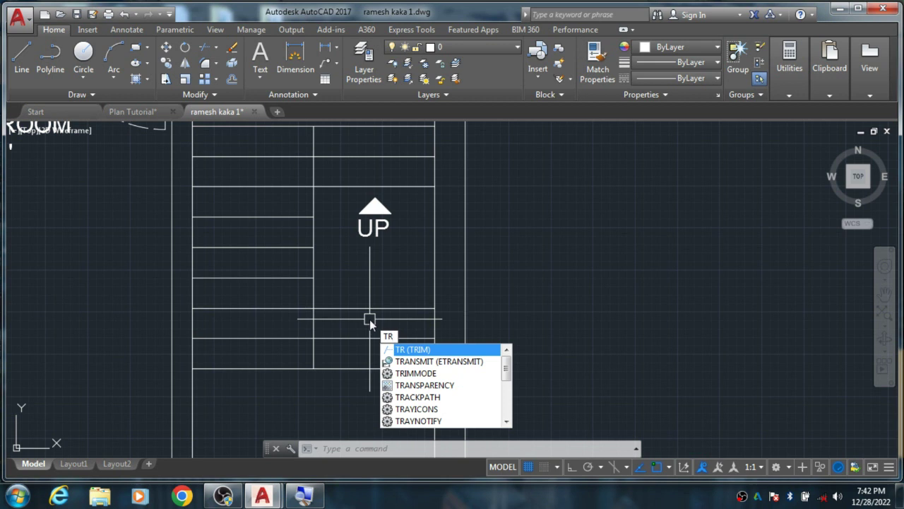
# Step: Trim away the right halves of the lower stair treads beneath UP
pyautogui.press('Escape')
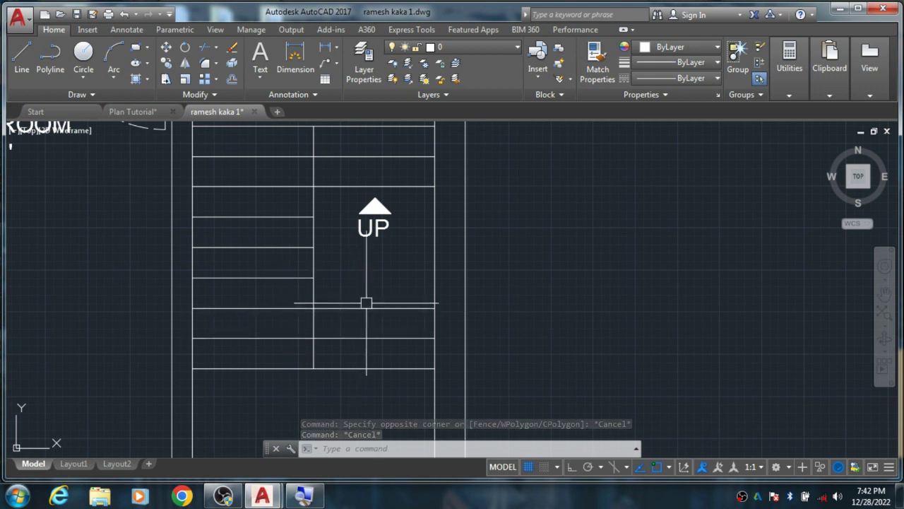
pyautogui.click(283, 308)
pyautogui.press('Escape')
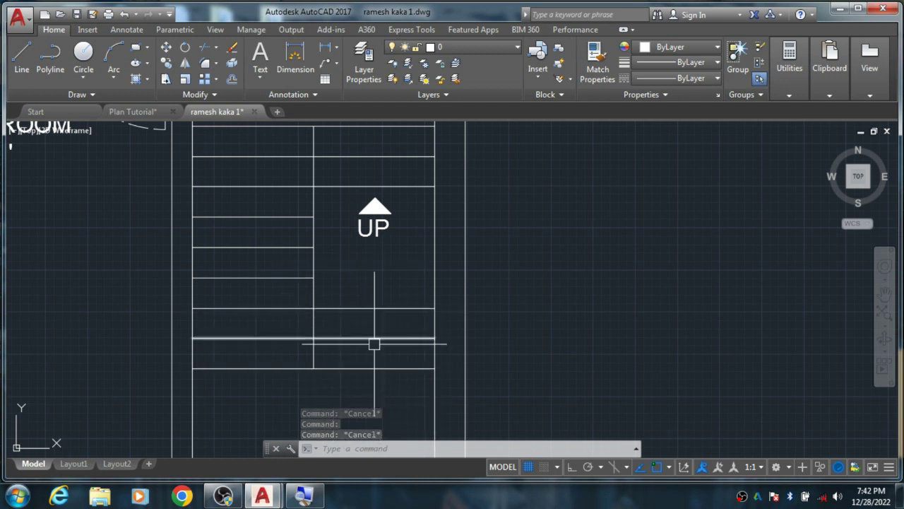
pyautogui.write('TR')
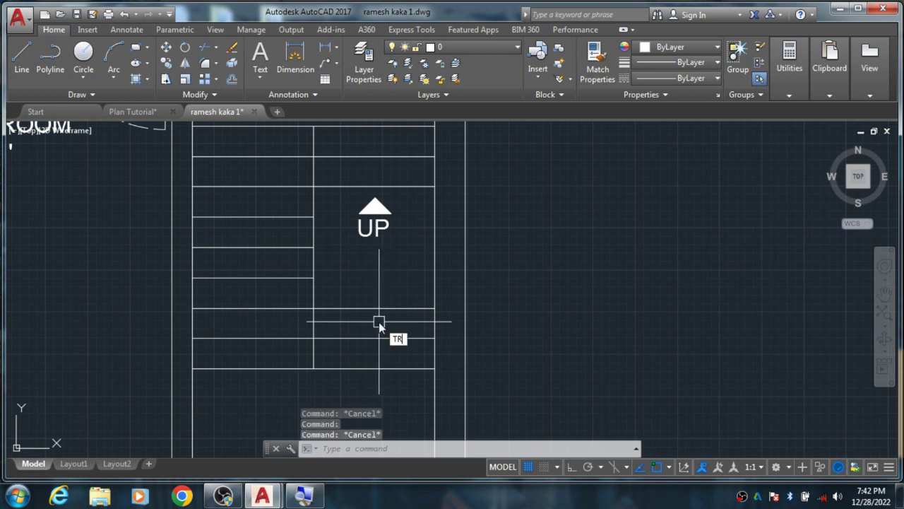
pyautogui.click(415, 353)
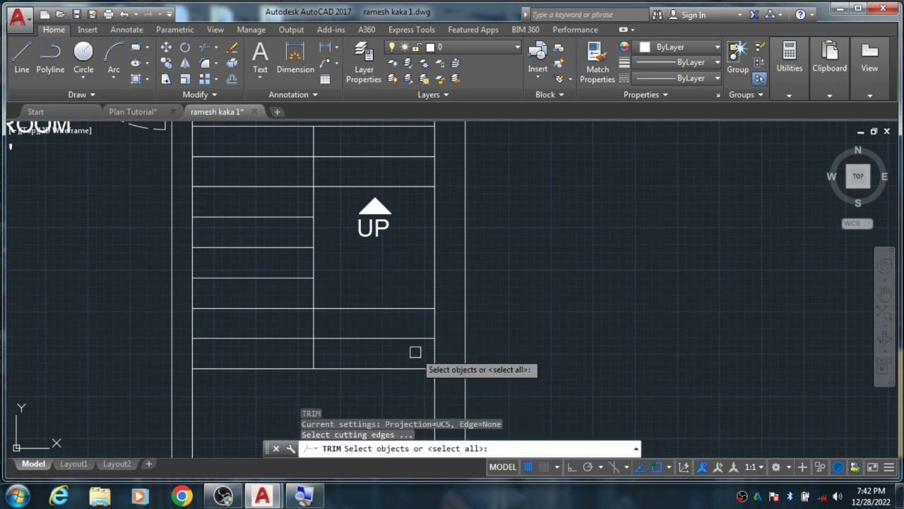
pyautogui.press('Return')
pyautogui.click(384, 294)
pyautogui.click(382, 380)
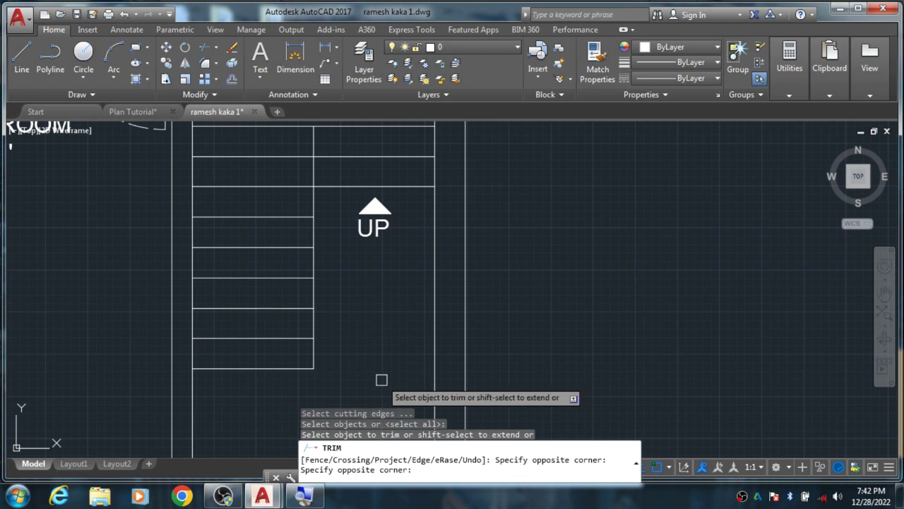
pyautogui.press('Escape')
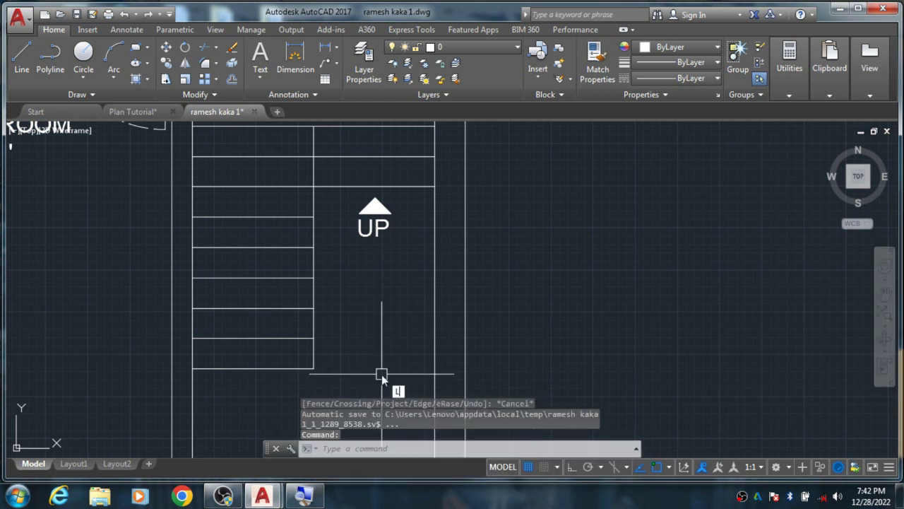
pyautogui.press('Return')
# Step: Draw the first right-half tread line from the tread's end across to the stair wall
pyautogui.click(313, 307)
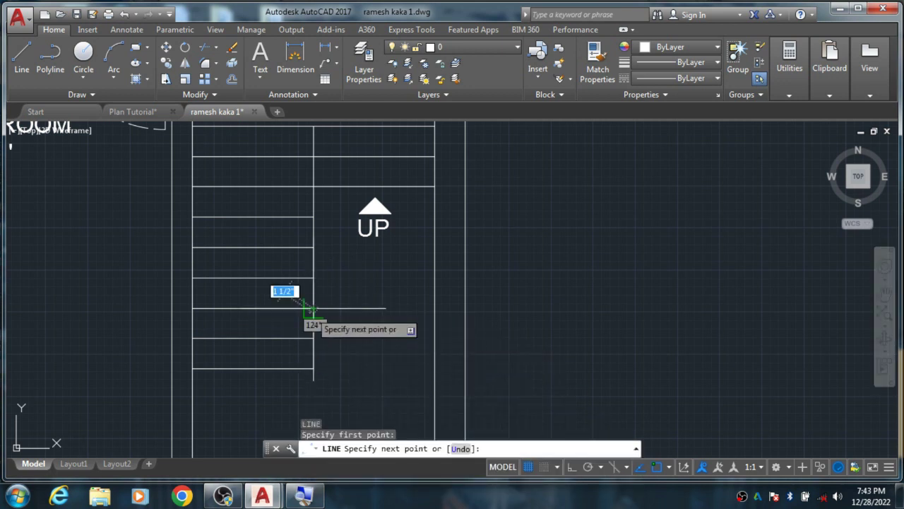
pyautogui.click(434, 308)
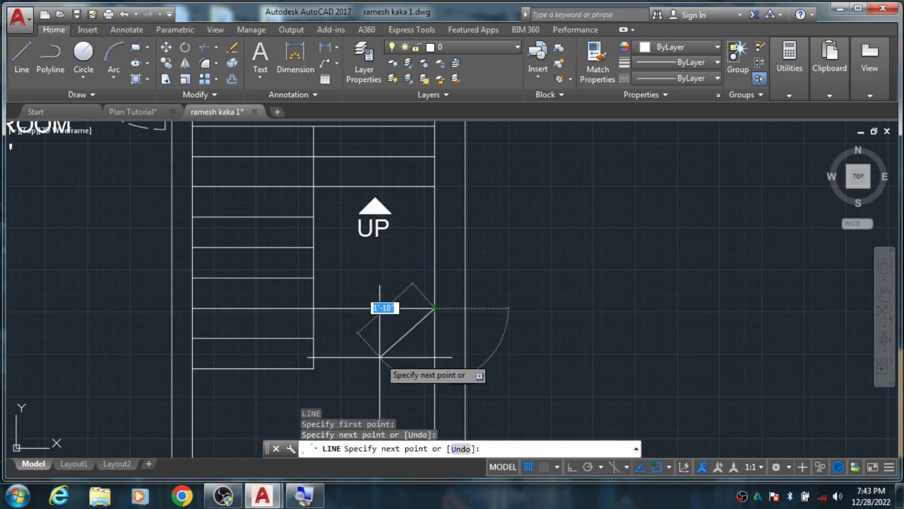
pyautogui.press('Escape')
# Step: Offset two more tread copies below at the default spacing, then window-select all three
pyautogui.press('Return')
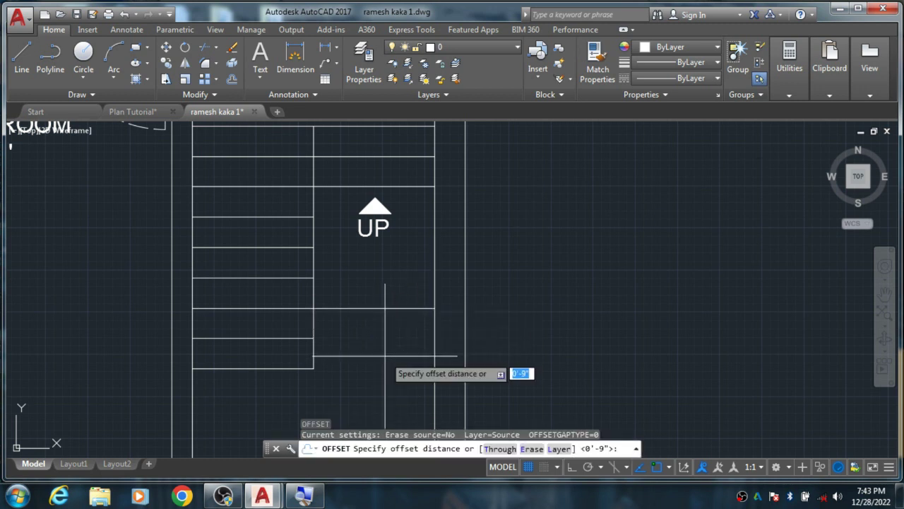
pyautogui.press('Return')
pyautogui.click(379, 312)
pyautogui.click(377, 334)
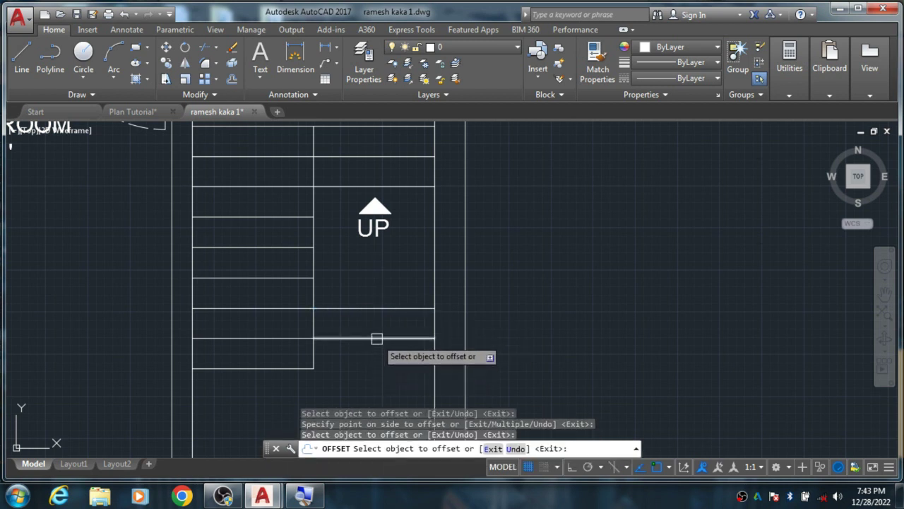
pyautogui.click(373, 338)
pyautogui.click(382, 367)
pyautogui.press('Escape')
pyautogui.click(390, 386)
pyautogui.click(367, 274)
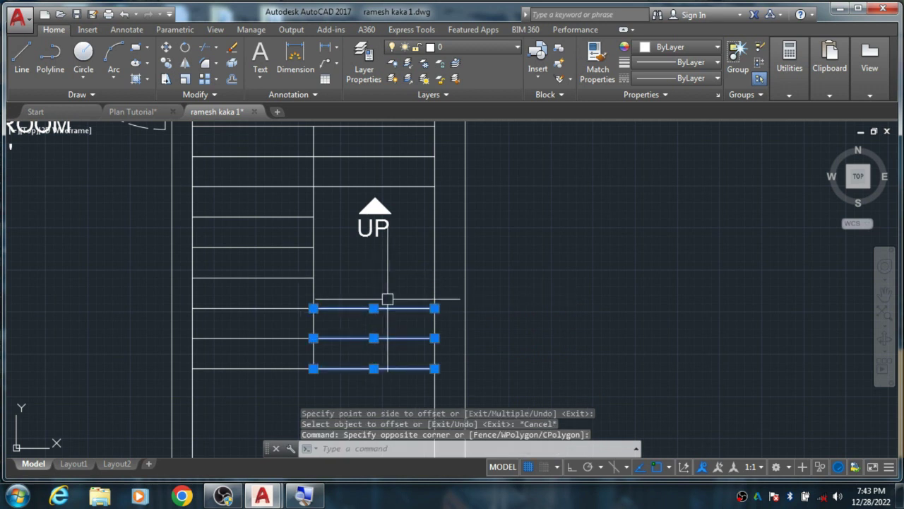
# Step: Apply the dashed ACAD_ISO02W100 linetype to the three selected tread lines
pyautogui.click(701, 82)
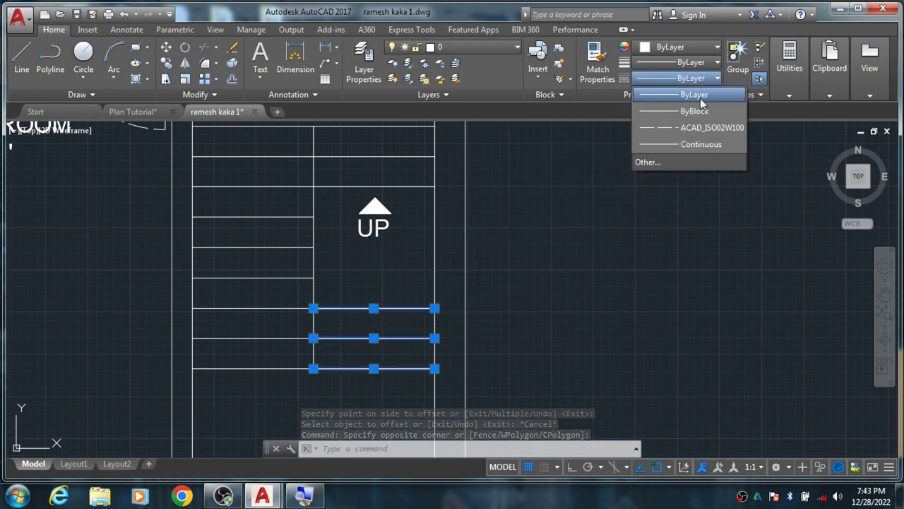
pyautogui.click(698, 128)
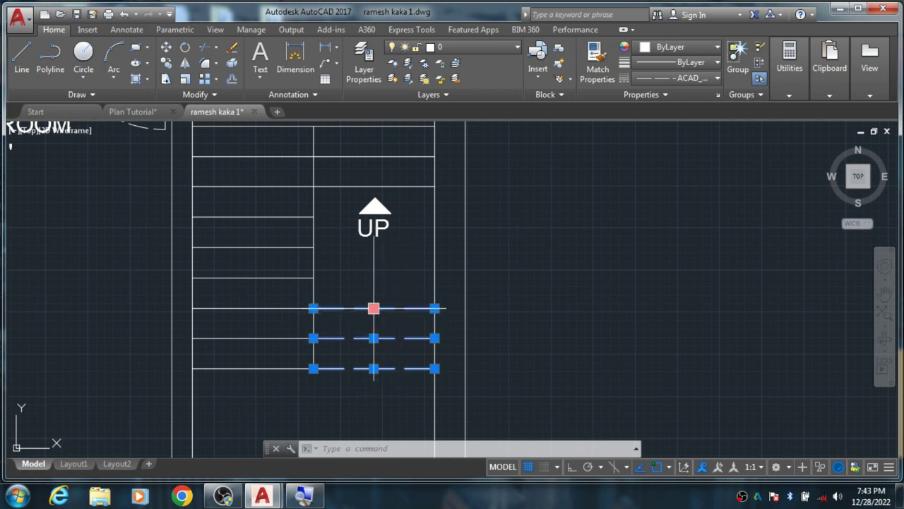
pyautogui.rightClick(374, 308)
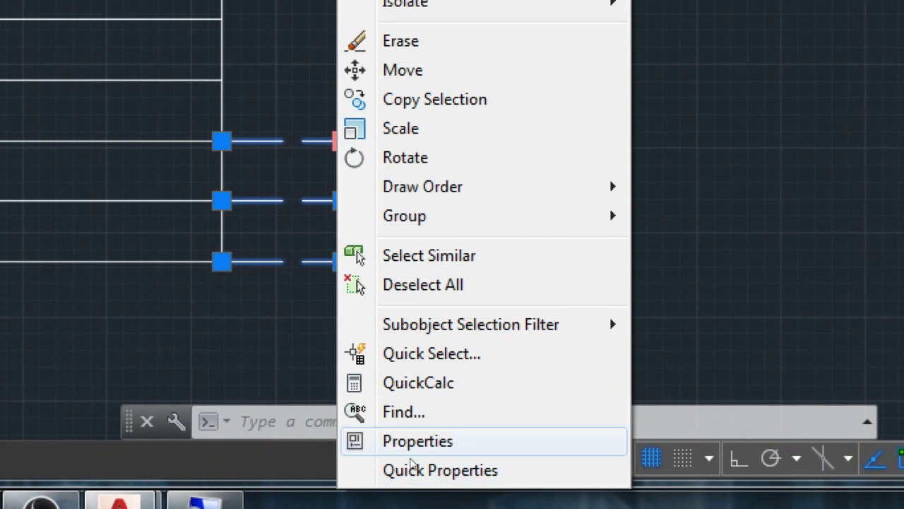
# Step: In Properties, set the treads' linetype scale to 1.5, then 0.5, and deselect them
pyautogui.click(412, 458)
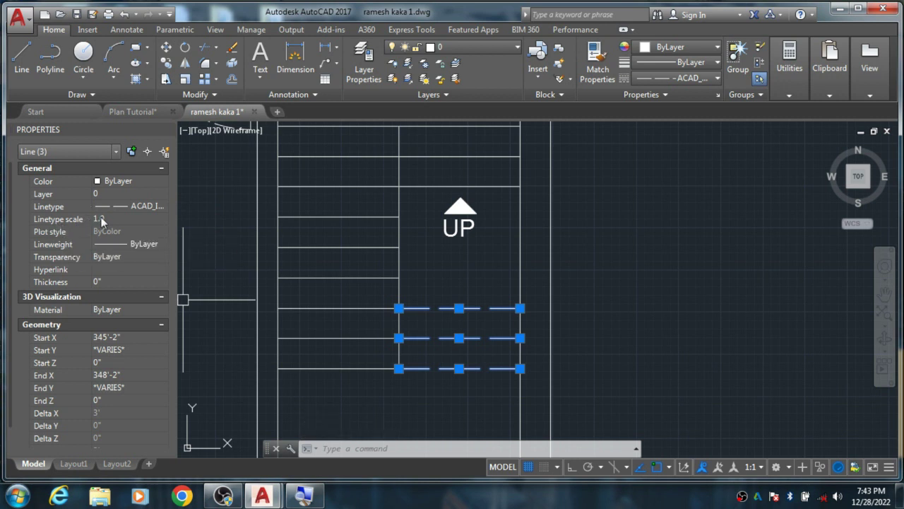
pyautogui.click(106, 219)
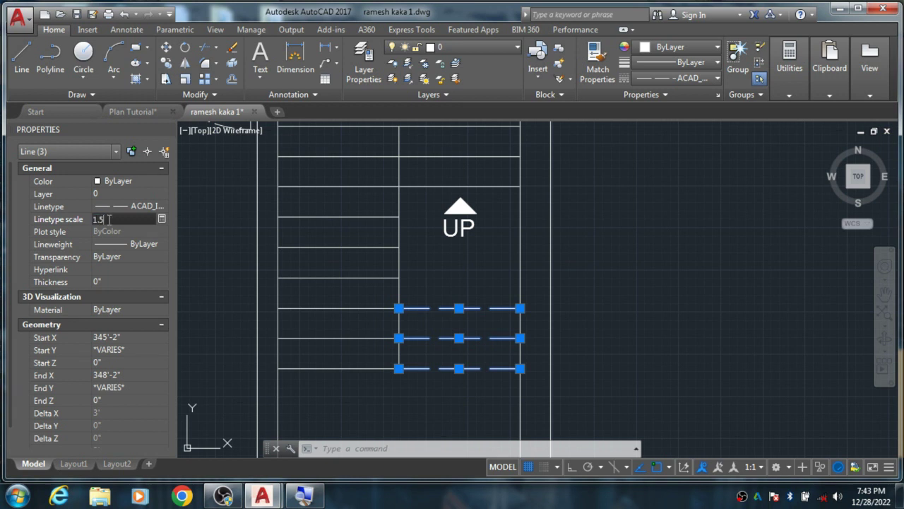
pyautogui.press('Return')
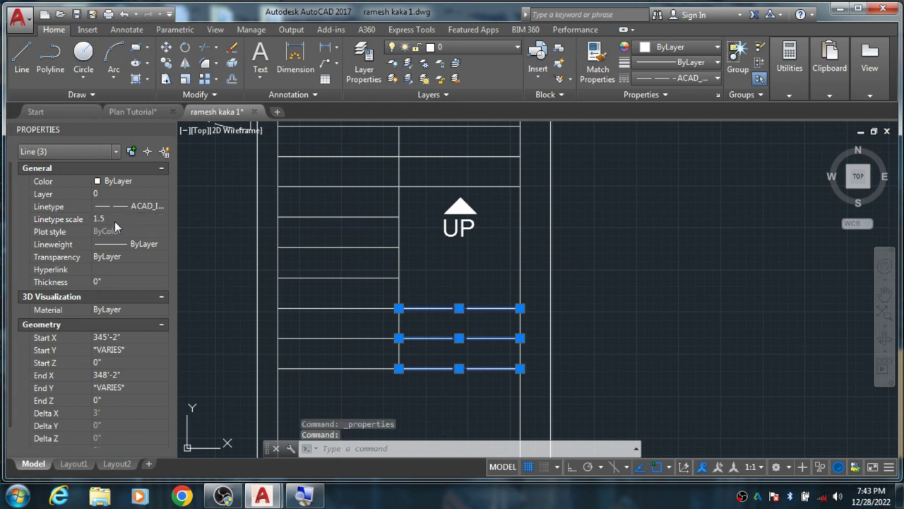
pyautogui.click(115, 219)
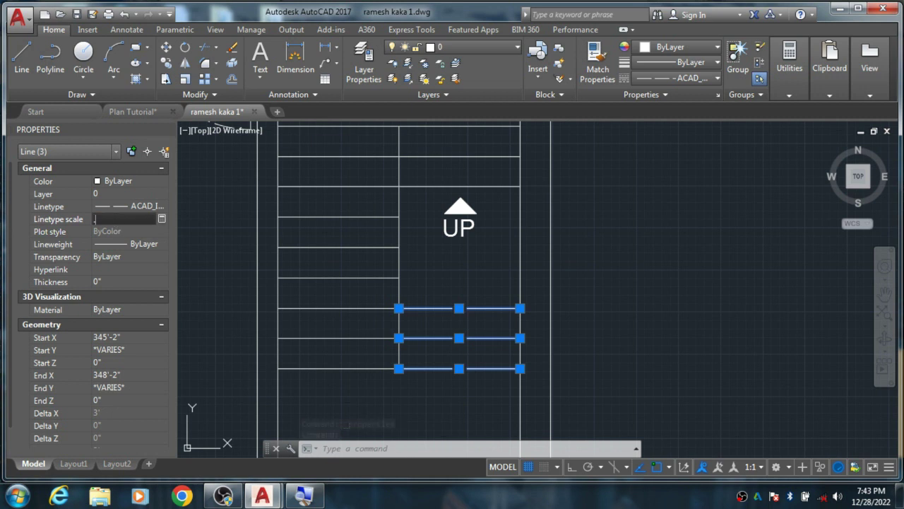
pyautogui.press('Return')
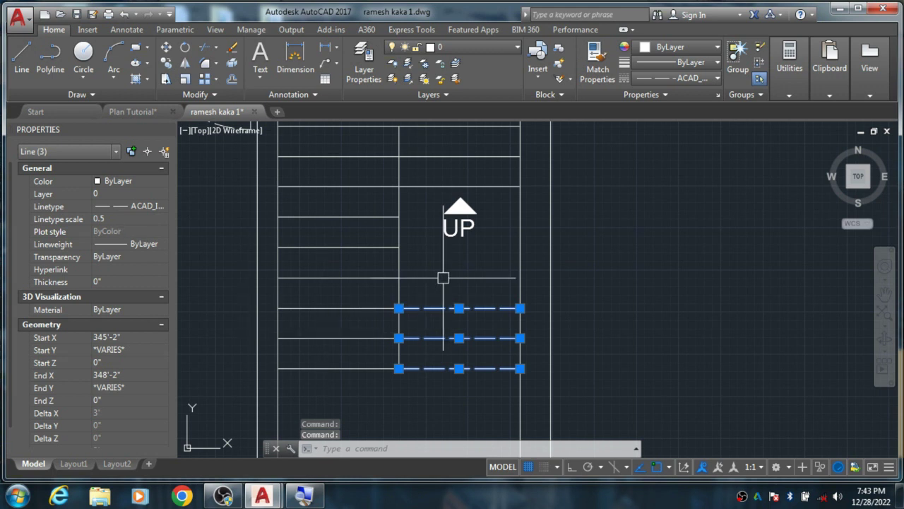
pyautogui.press('Escape')
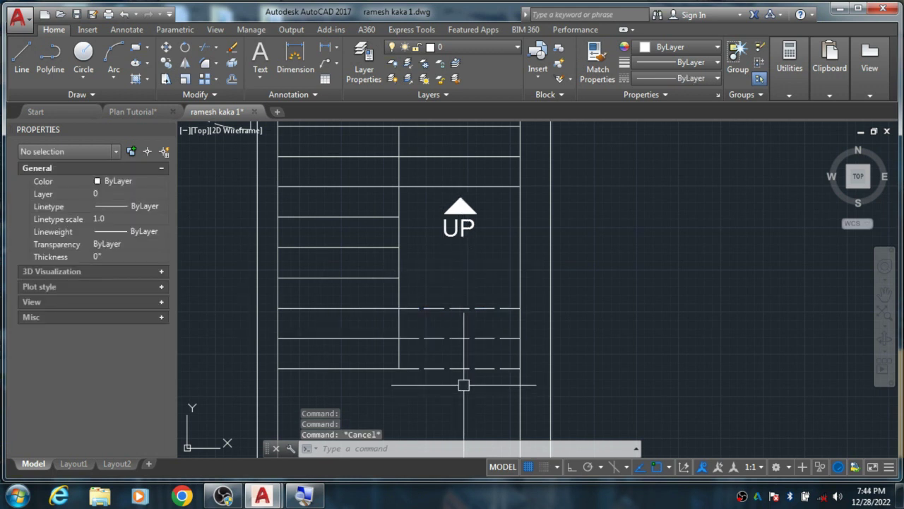
# Step: Select the three dashed treads and expand the Properties panel slide-out showing transparency
pyautogui.scroll(2, 463, 360)
pyautogui.scroll(-2, 440, 280)
pyautogui.scroll(-2, 435, 323)
pyautogui.scroll(2, 436, 282)
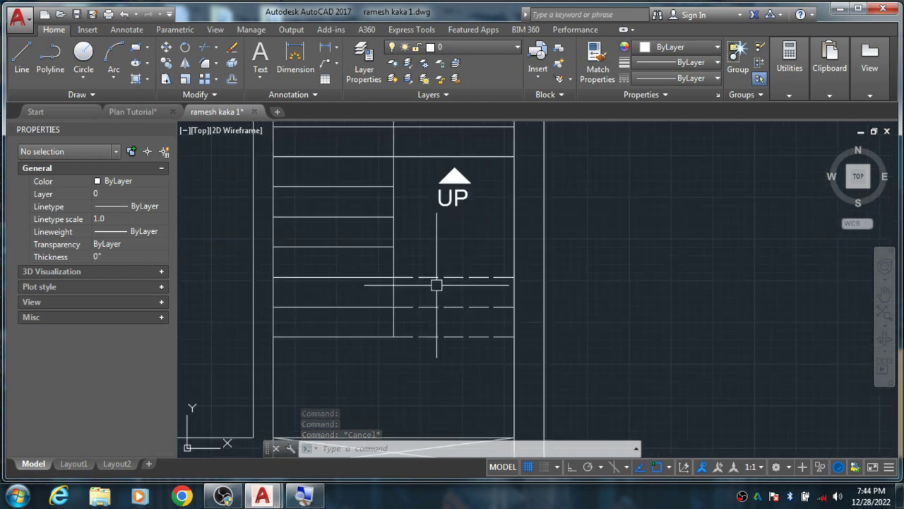
pyautogui.click(480, 347)
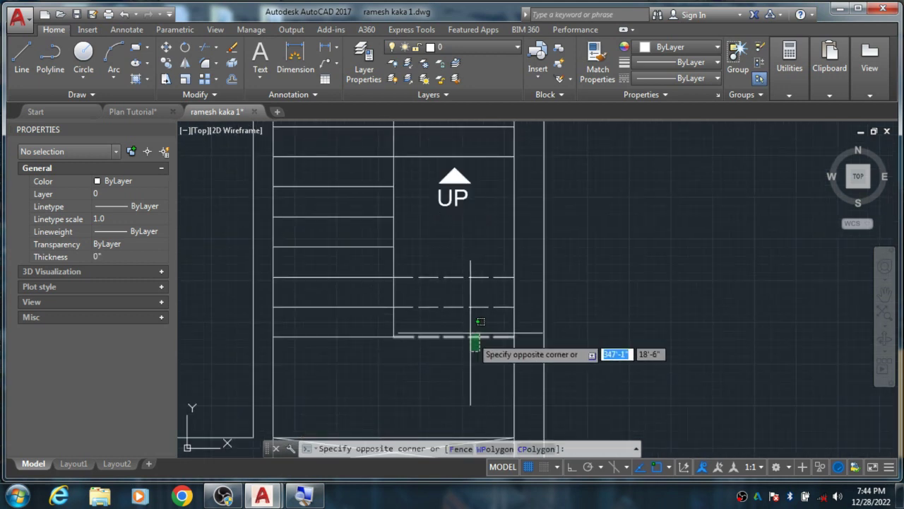
pyautogui.click(435, 267)
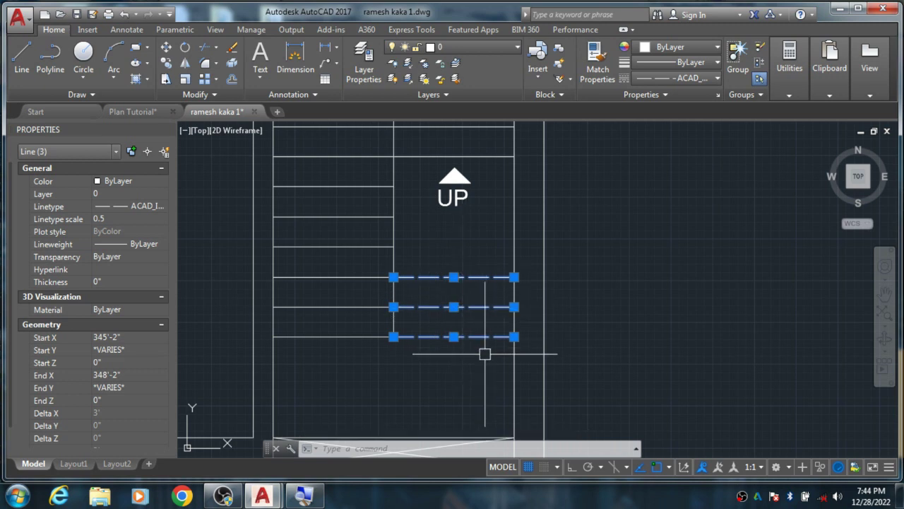
pyautogui.scroll(2, 464, 301)
pyautogui.scroll(1, 459, 299)
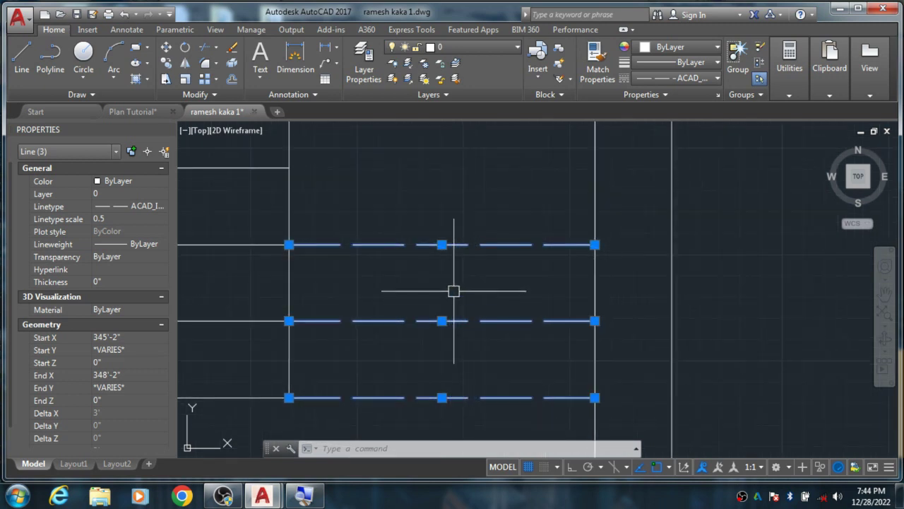
pyautogui.scroll(-3, 422, 218)
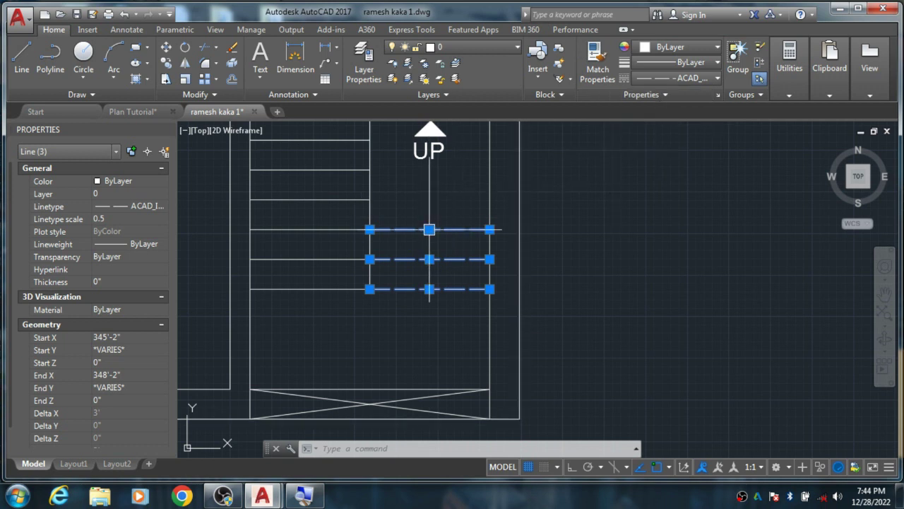
pyautogui.click(643, 95)
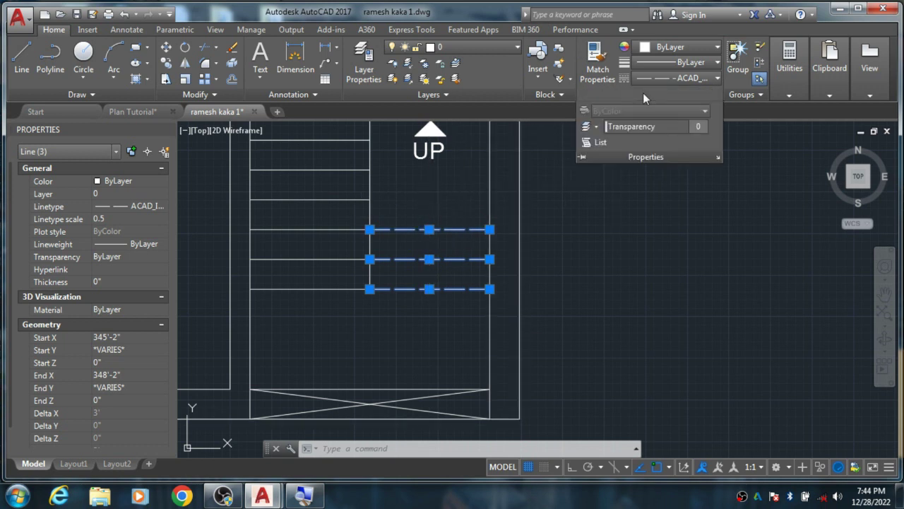
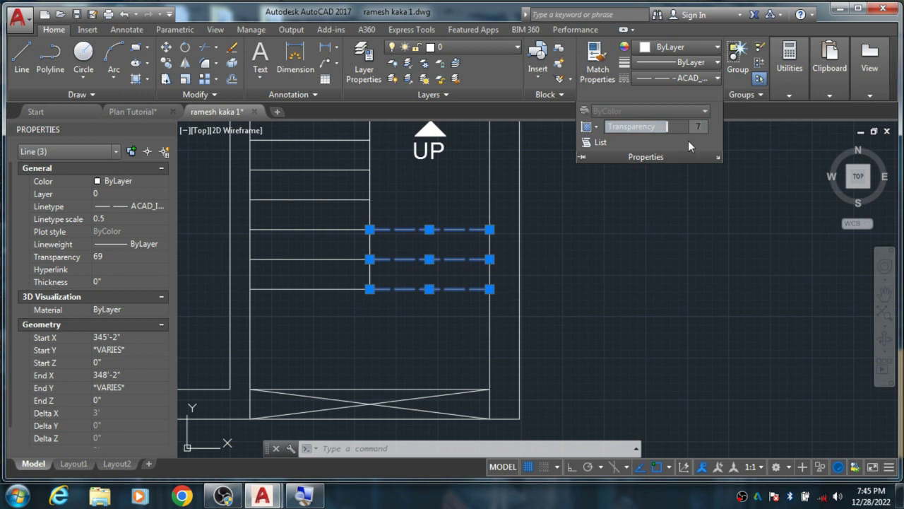
# Step: Clear the stray selection, then change the three dashed stair lines' transparency from 70 to 60
pyautogui.click(607, 257)
pyautogui.press('Escape')
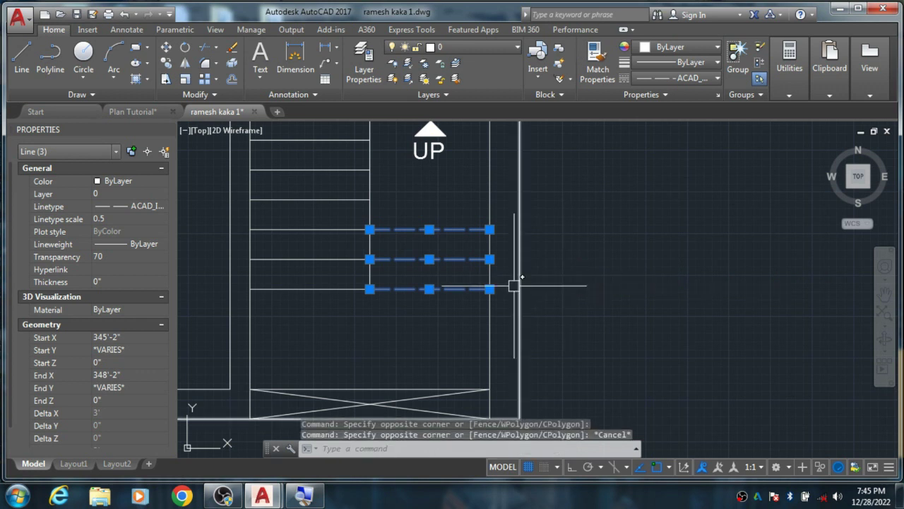
pyautogui.press('Escape')
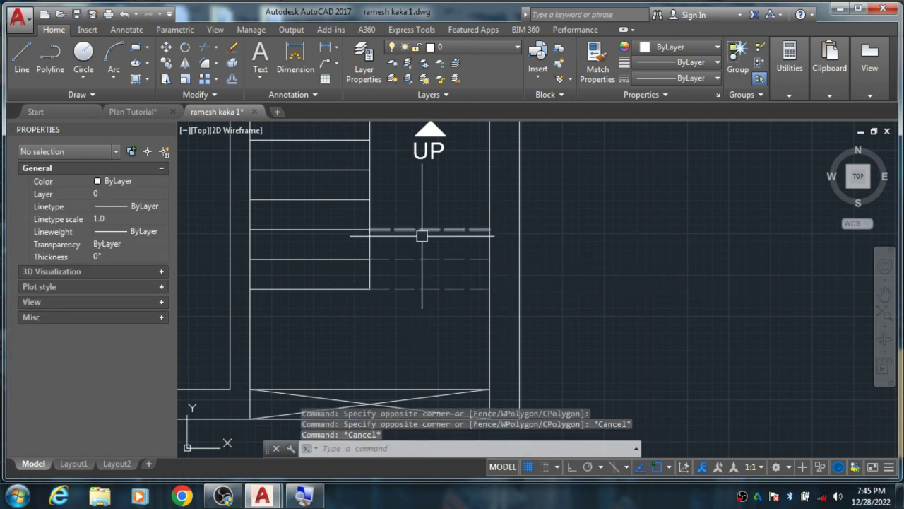
pyautogui.scroll(2, 421, 267)
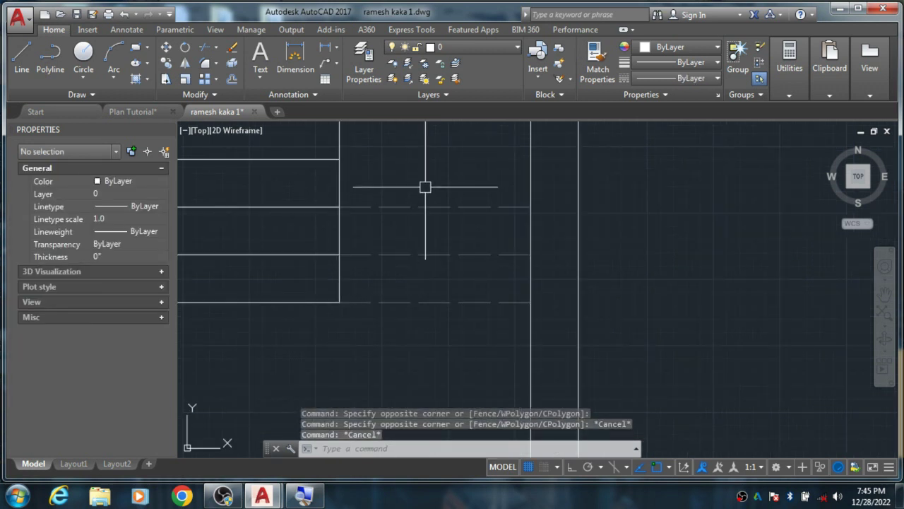
pyautogui.click(470, 322)
pyautogui.click(441, 197)
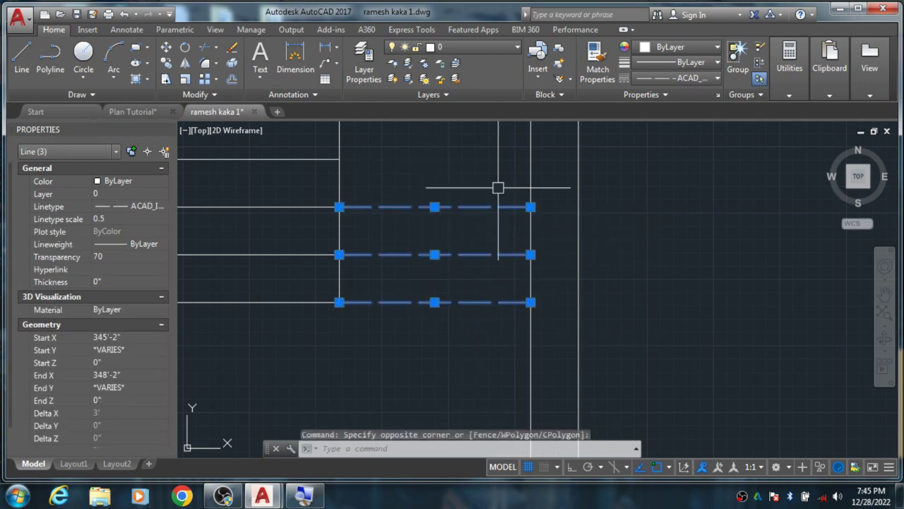
pyautogui.click(671, 95)
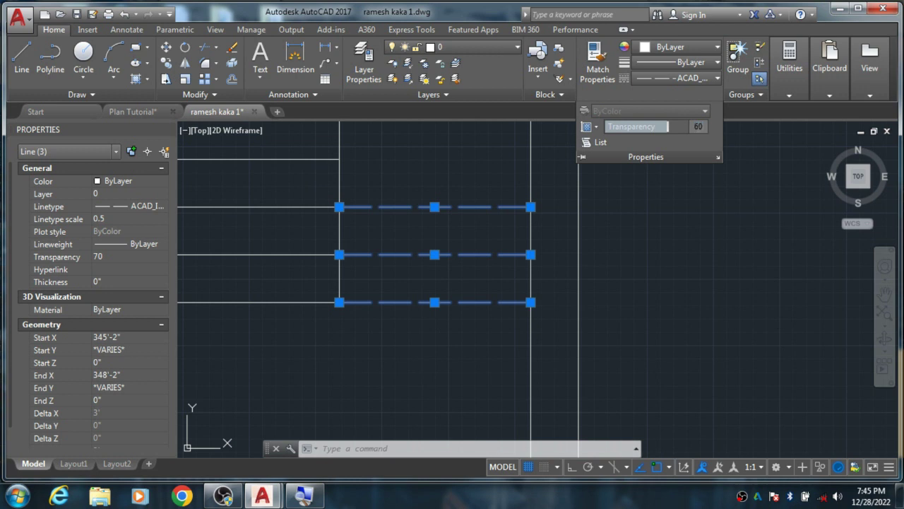
pyautogui.click(667, 206)
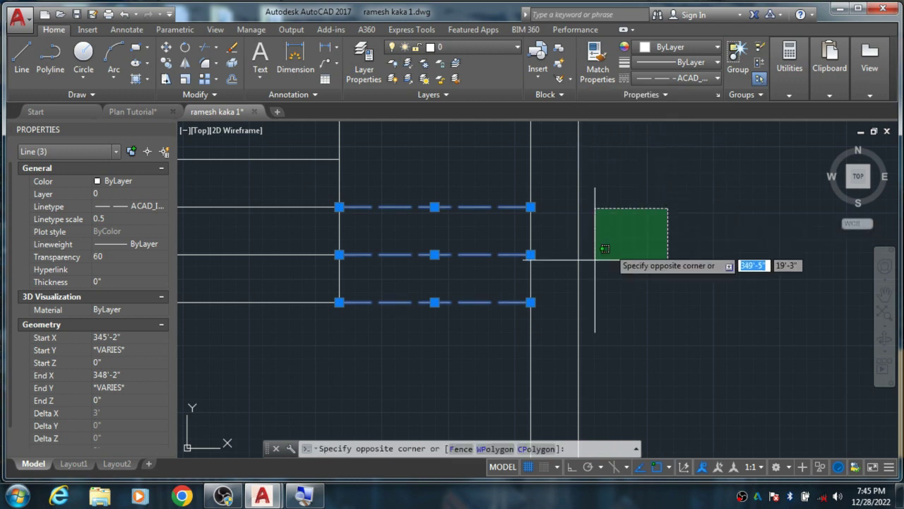
pyautogui.click(594, 281)
pyautogui.press('Escape')
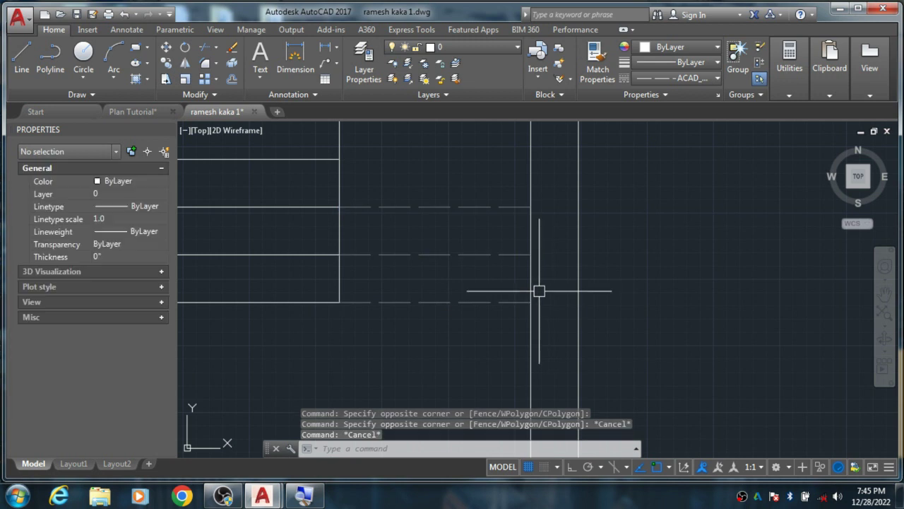
pyautogui.scroll(-1, 421, 228)
pyautogui.scroll(-1, 429, 258)
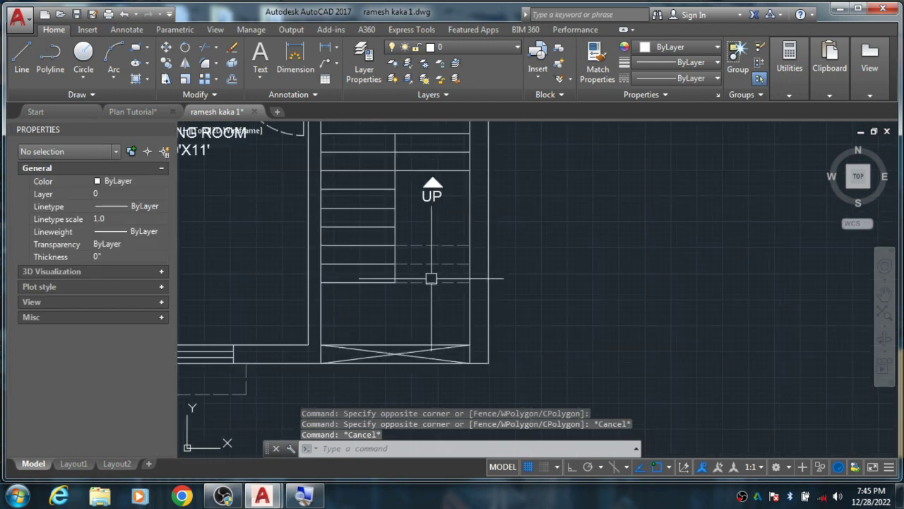
pyautogui.scroll(-1, 430, 275)
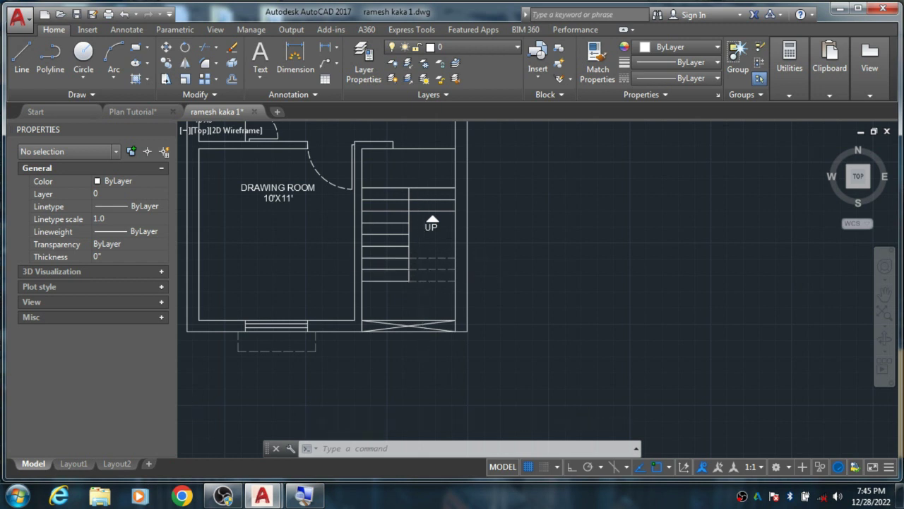
pyautogui.scroll(3, 422, 250)
pyautogui.scroll(-3, 426, 248)
pyautogui.scroll(-2, 432, 238)
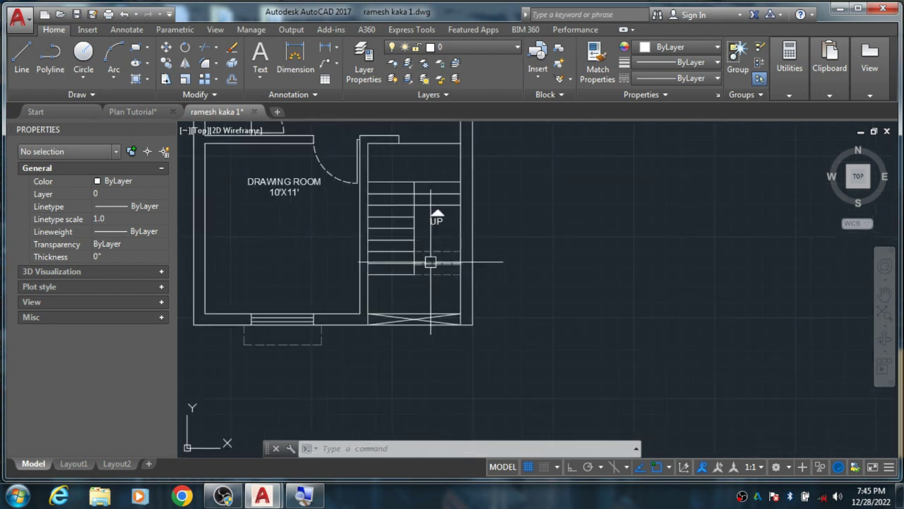
pyautogui.scroll(-1, 417, 268)
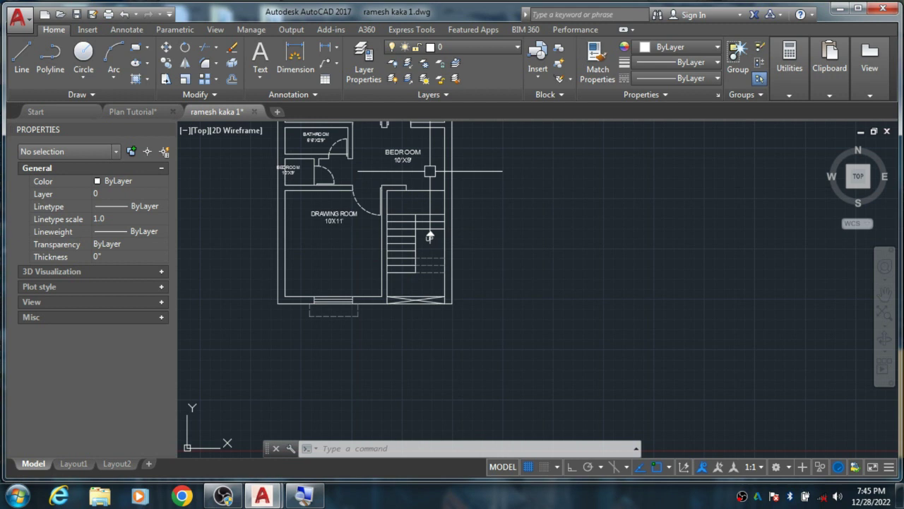
pyautogui.scroll(3, 429, 171)
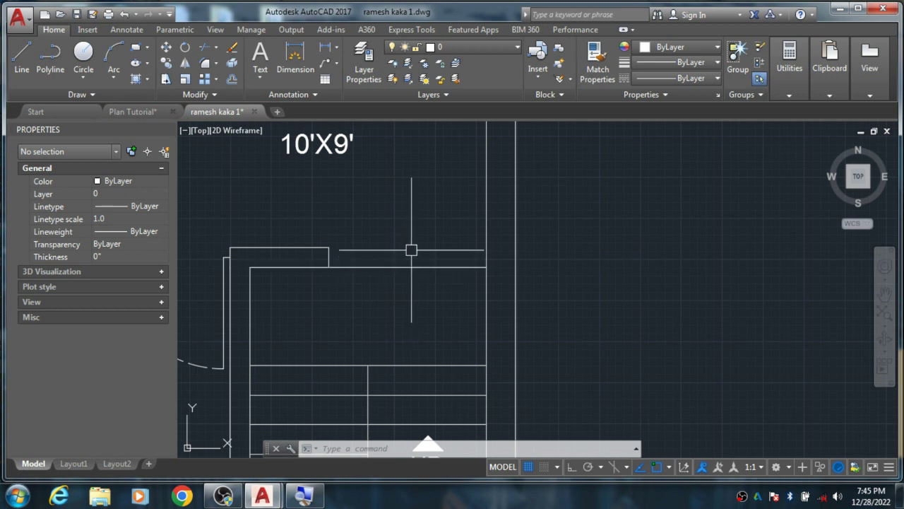
pyautogui.scroll(2, 396, 257)
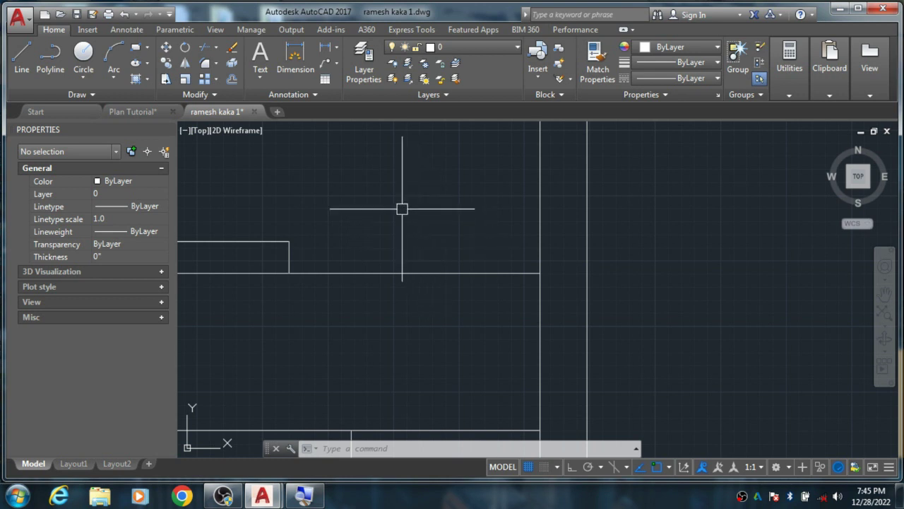
# Step: Draw a temporary 4' horizontal guide line along the stair edge between the walls
pyautogui.press('Escape')
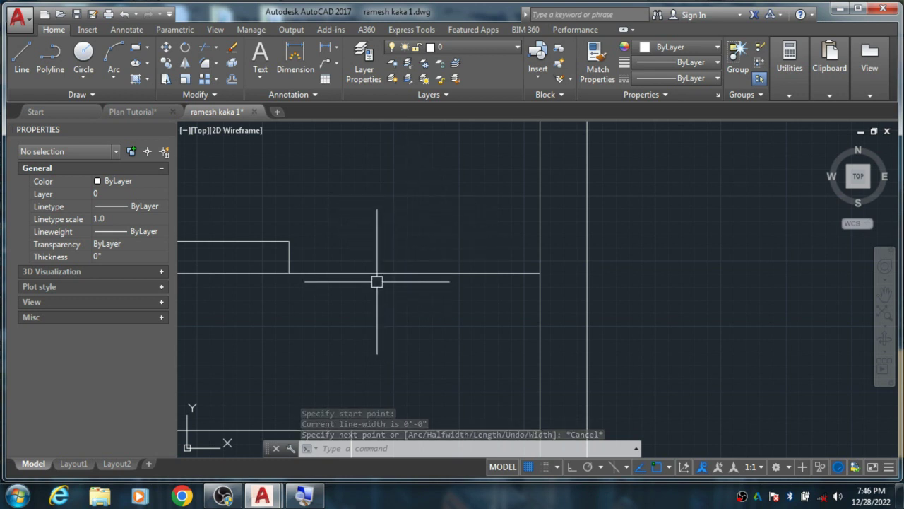
pyautogui.write('L')
pyautogui.press('Return')
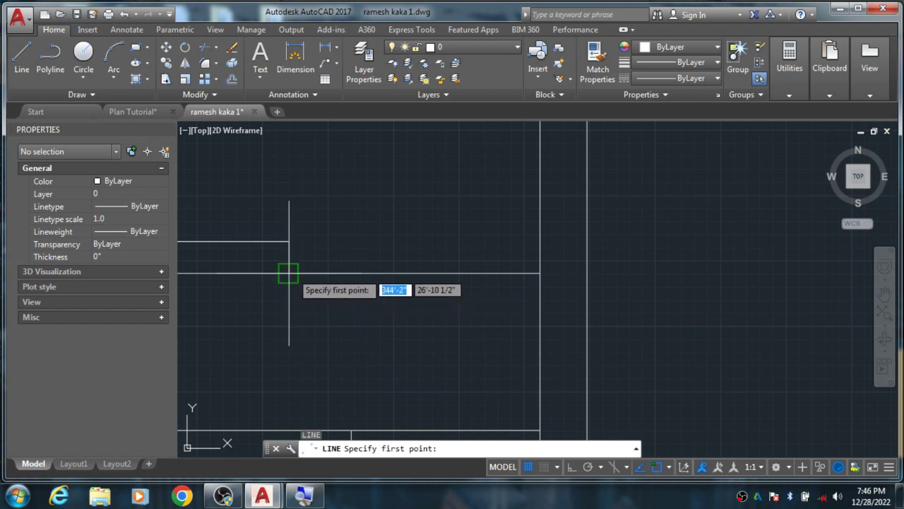
pyautogui.click(288, 273)
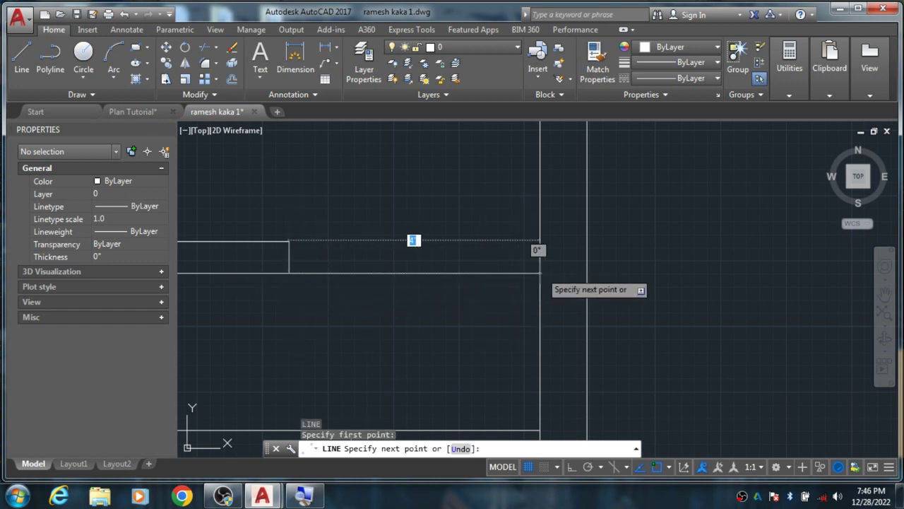
pyautogui.click(539, 273)
pyautogui.press('Escape')
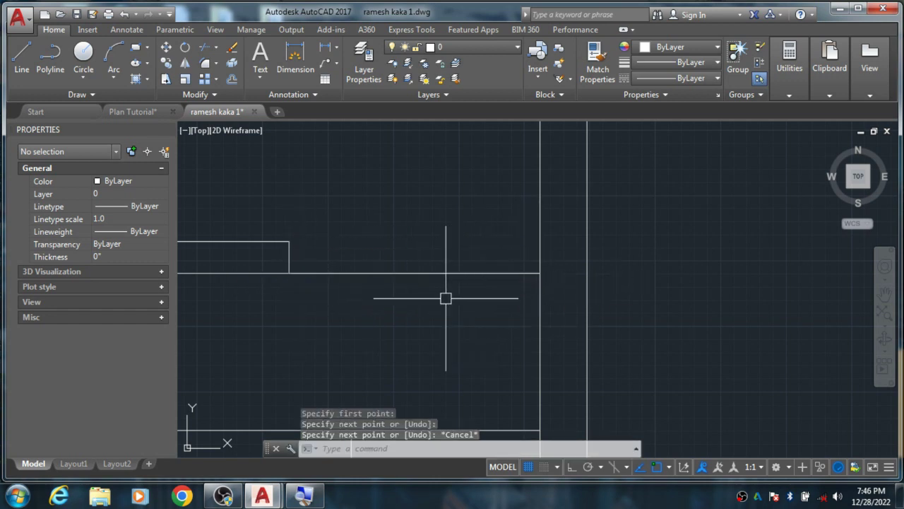
# Step: Draw a 7-inch vertical line up from the guide line's midpoint, then delete the guide line
pyautogui.write('l')
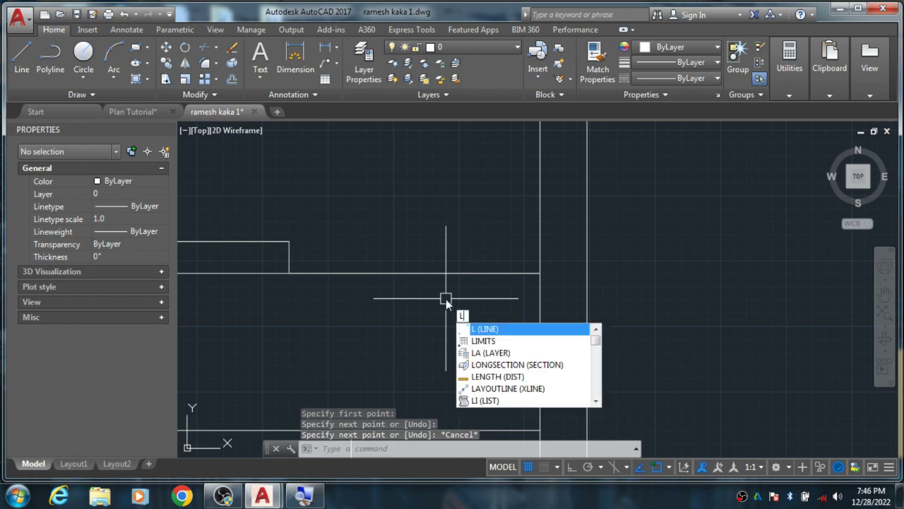
pyautogui.press('Return')
pyautogui.click(414, 273)
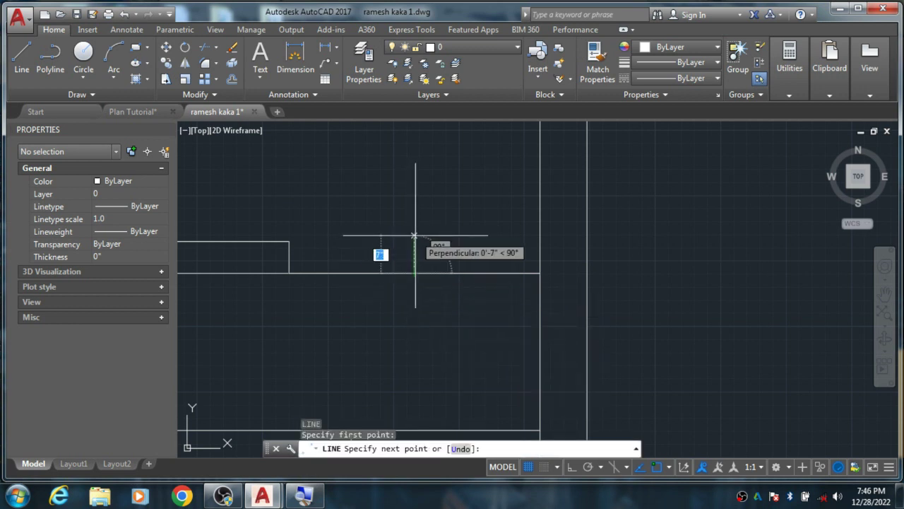
pyautogui.click(414, 235)
pyautogui.press('Escape')
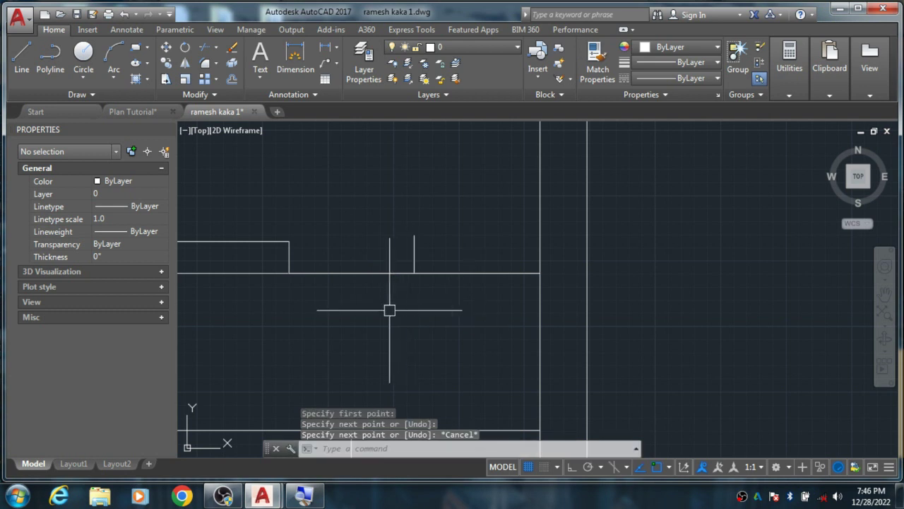
pyautogui.click(385, 273)
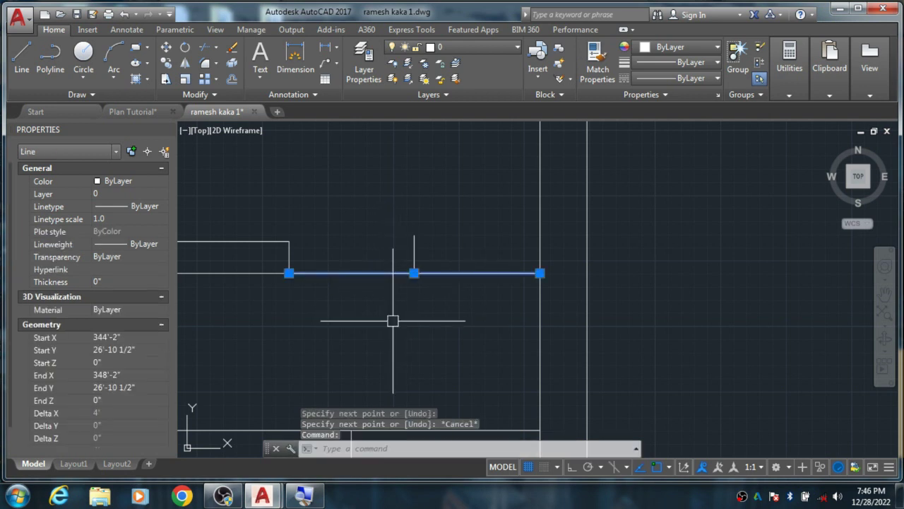
pyautogui.press('Delete')
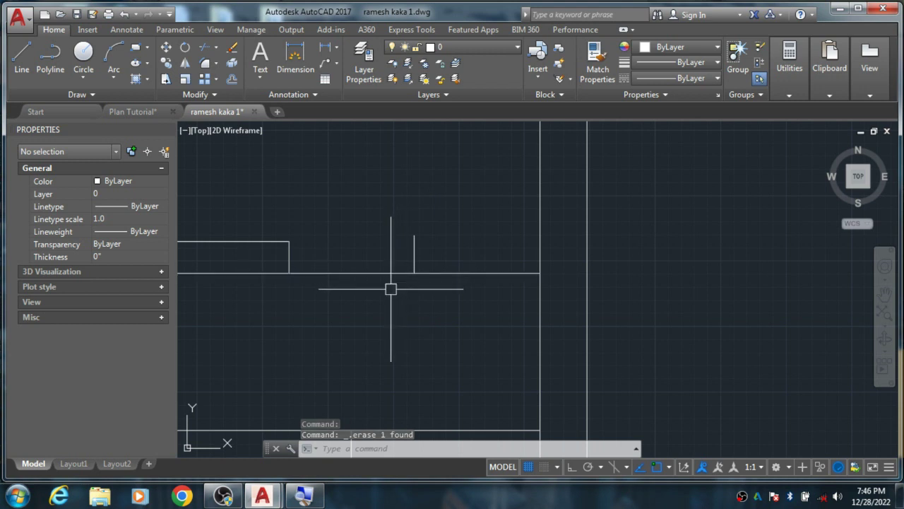
# Step: Start a polyline at the doorway corner, then cancel the first attempt
pyautogui.write('Pl')
pyautogui.press('Return')
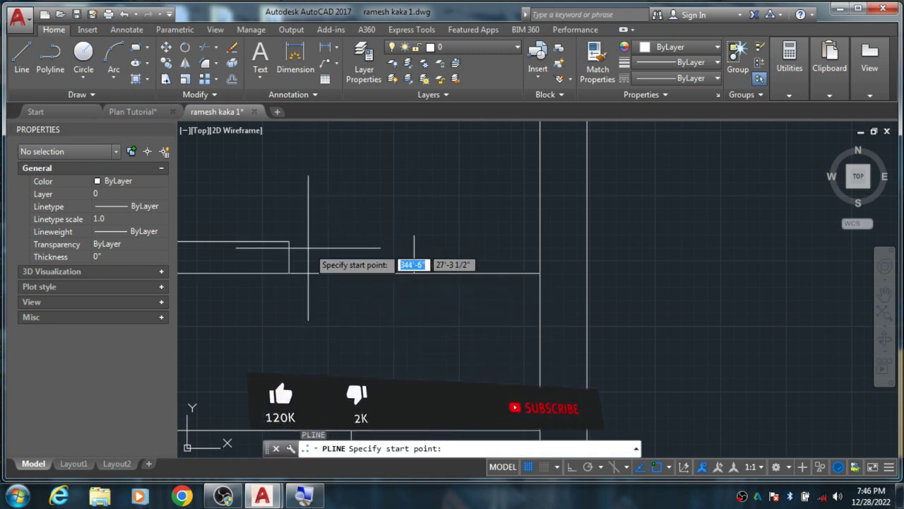
pyautogui.click(289, 258)
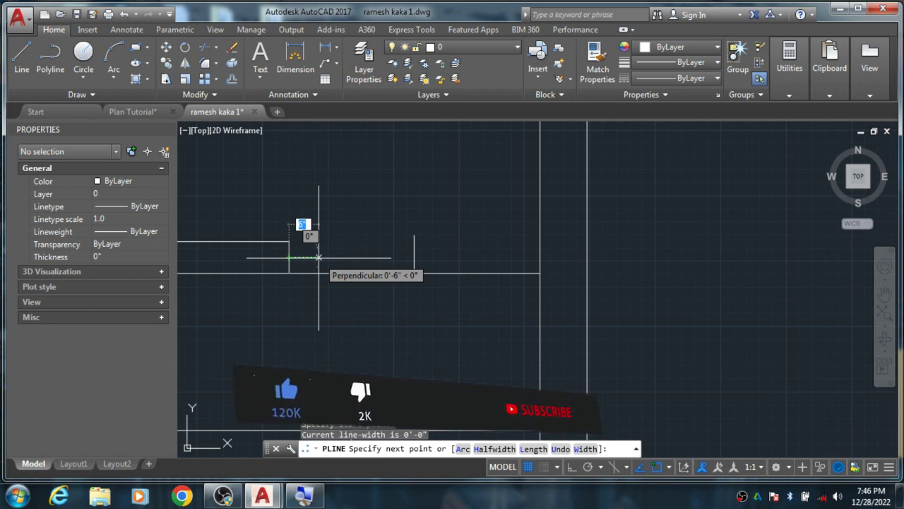
pyautogui.write('8')
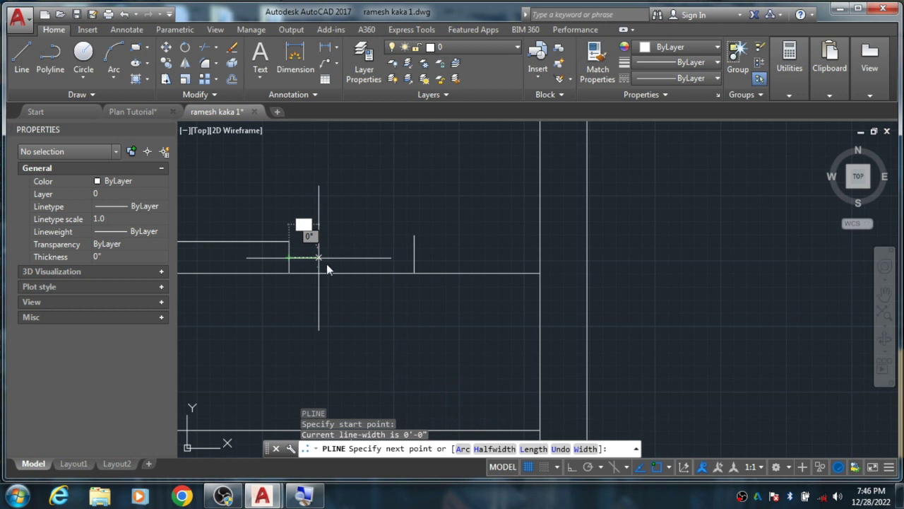
pyautogui.press('Escape')
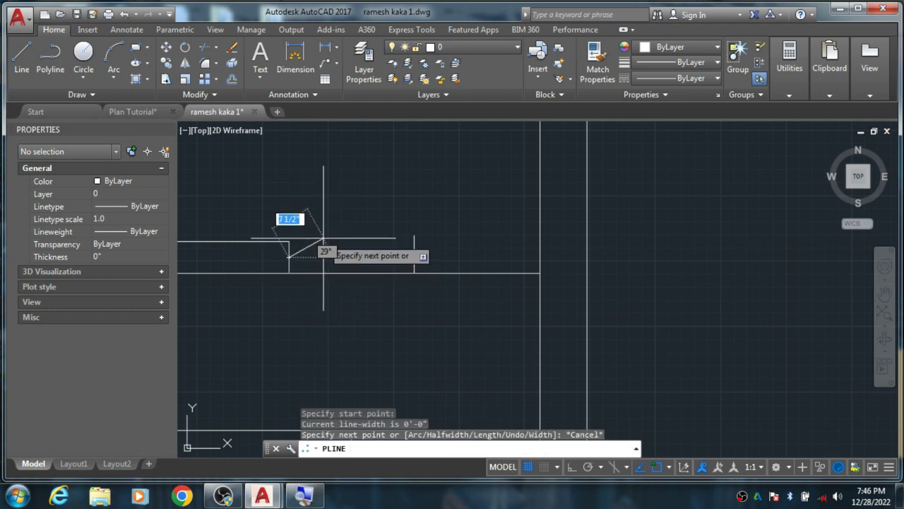
# Step: With ortho on, draw the 1'10" vertical door leaf and zoom to check it
pyautogui.press('F8')
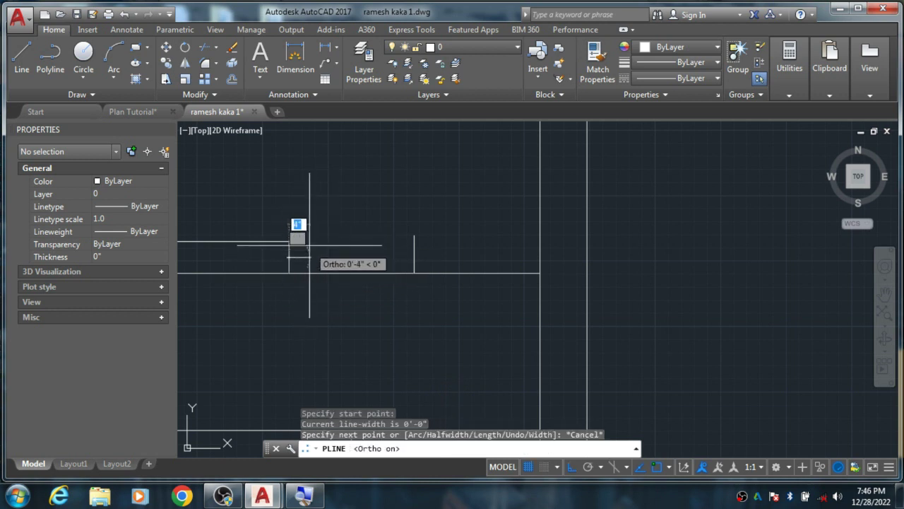
pyautogui.write('2')
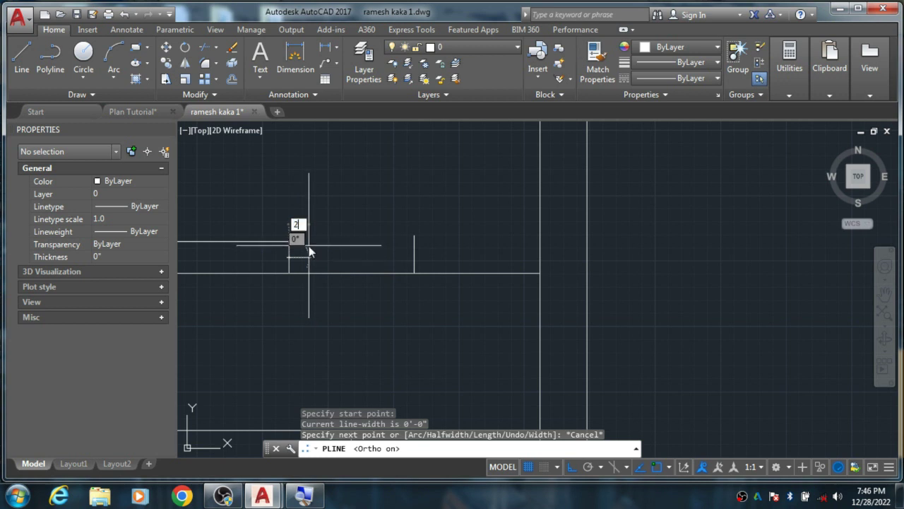
pyautogui.press('Return')
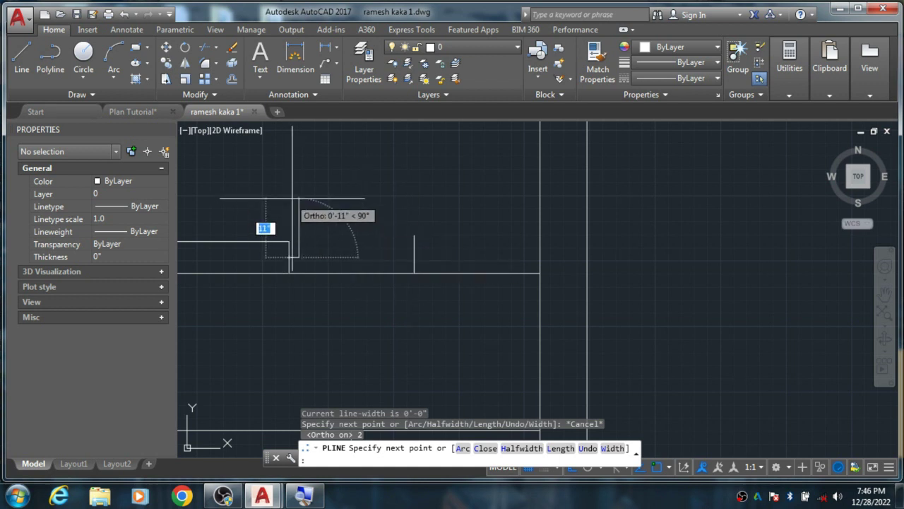
pyautogui.write("1'10")
pyautogui.press('Return')
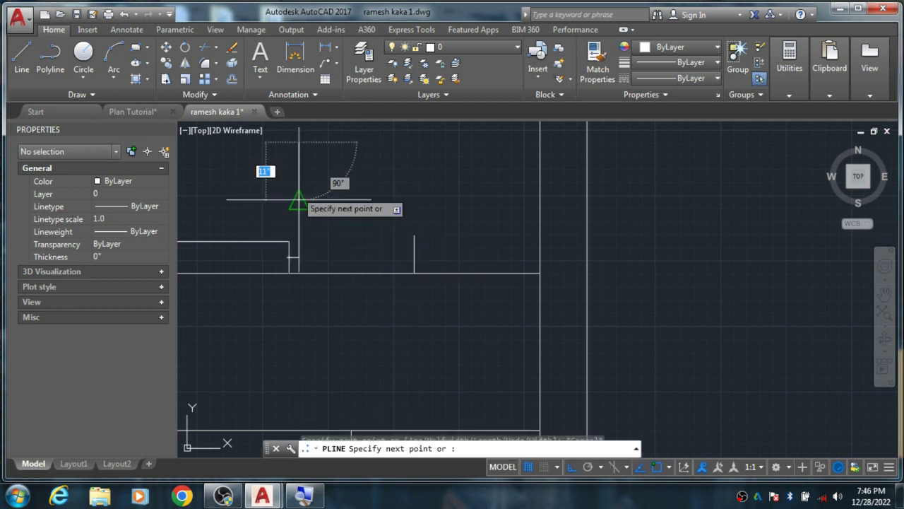
pyautogui.press('Escape')
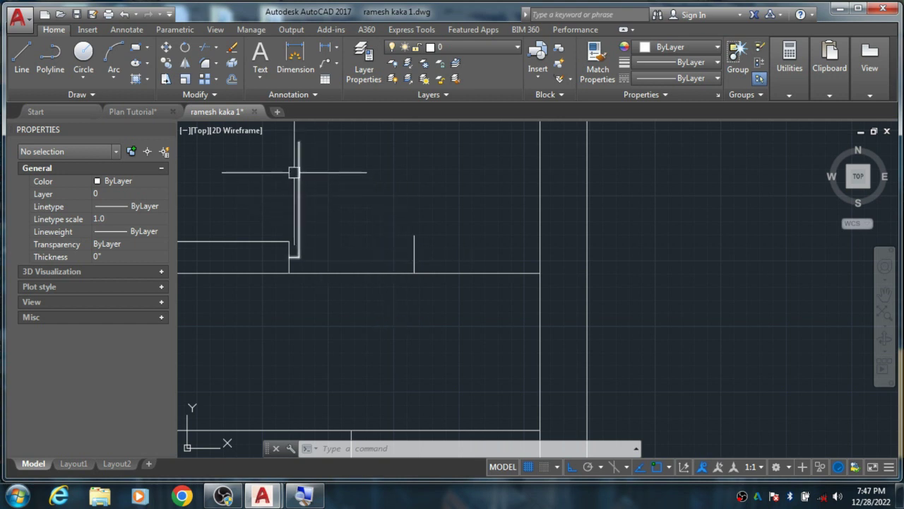
pyautogui.scroll(-2, 375, 263)
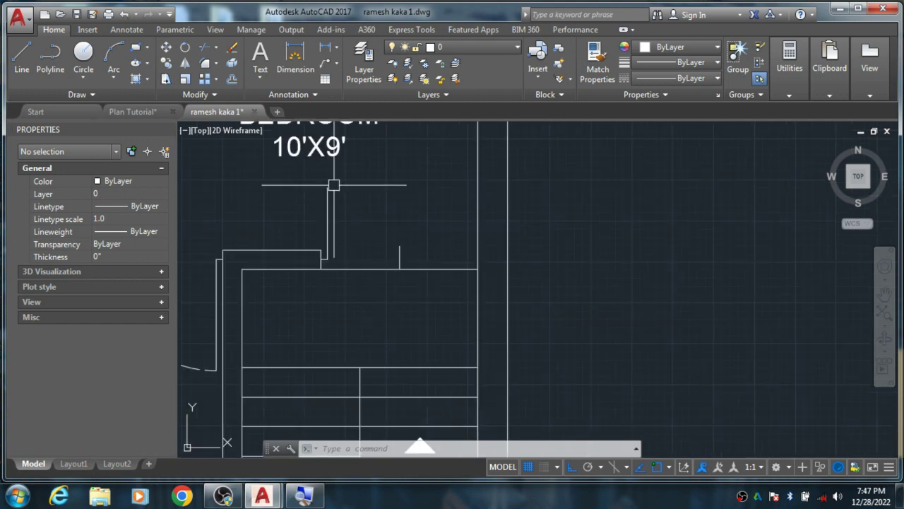
pyautogui.scroll(2, 329, 205)
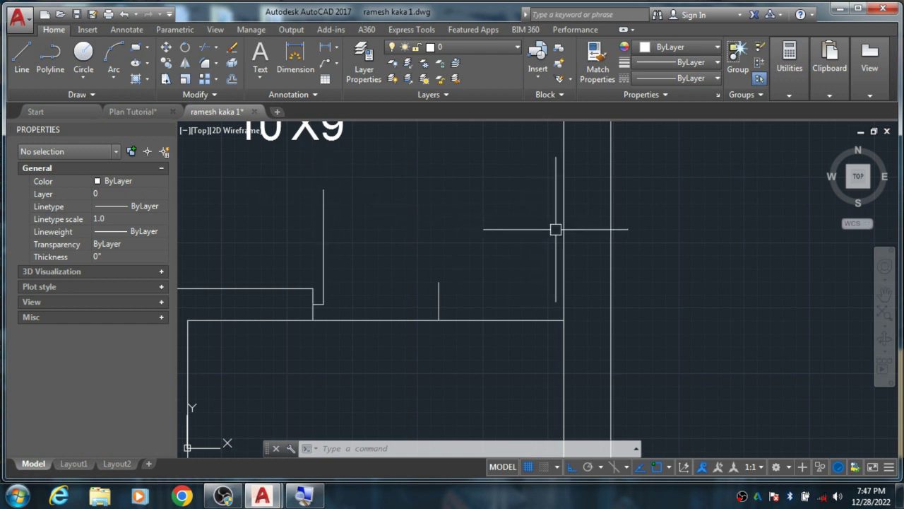
# Step: Mirror the 1'10" door leaf about a vertical axis through the doorway midpoint, keeping the original
pyautogui.click(325, 204)
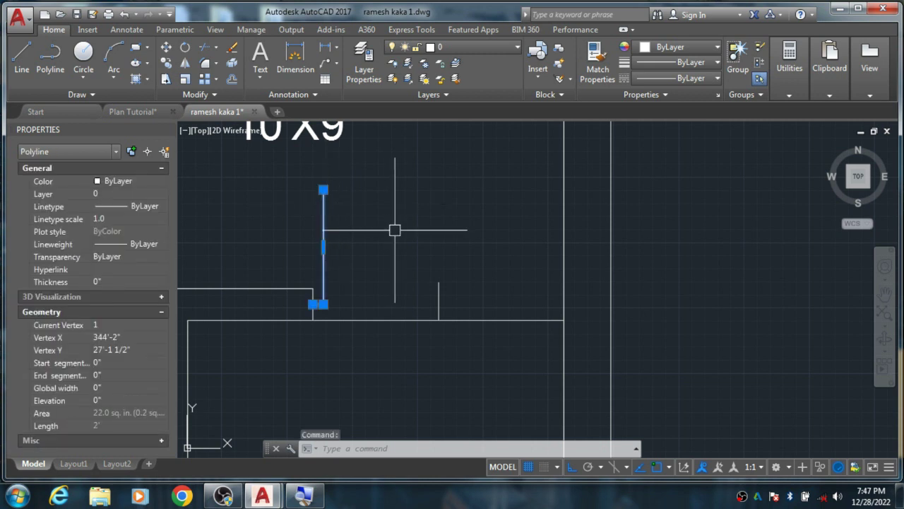
pyautogui.write('Mi')
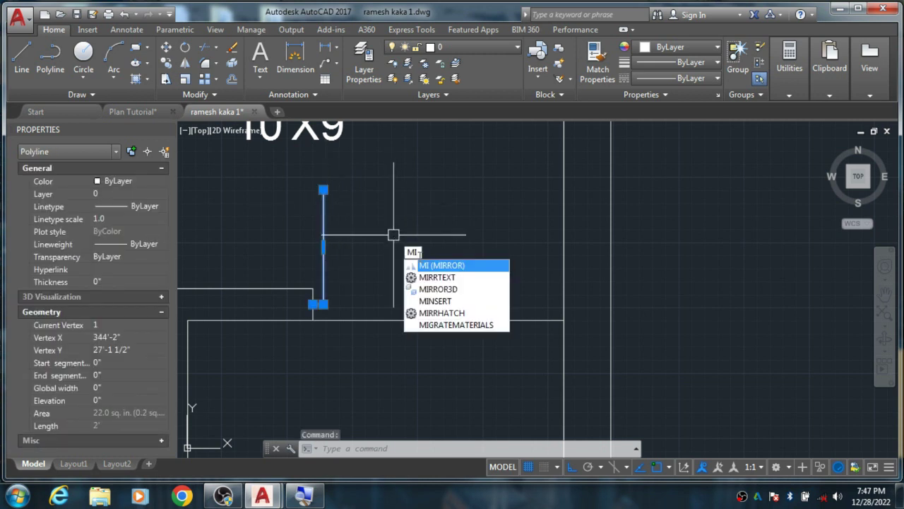
pyautogui.press('Return')
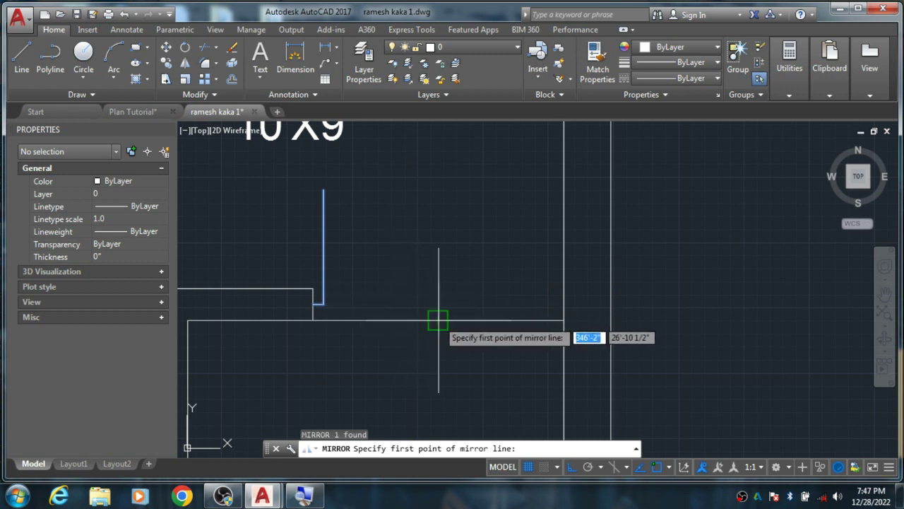
pyautogui.click(438, 320)
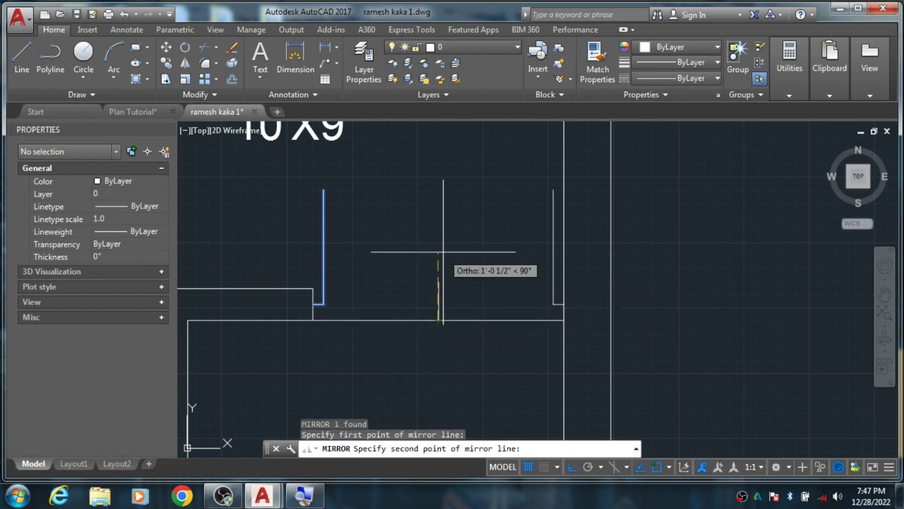
pyautogui.click(438, 197)
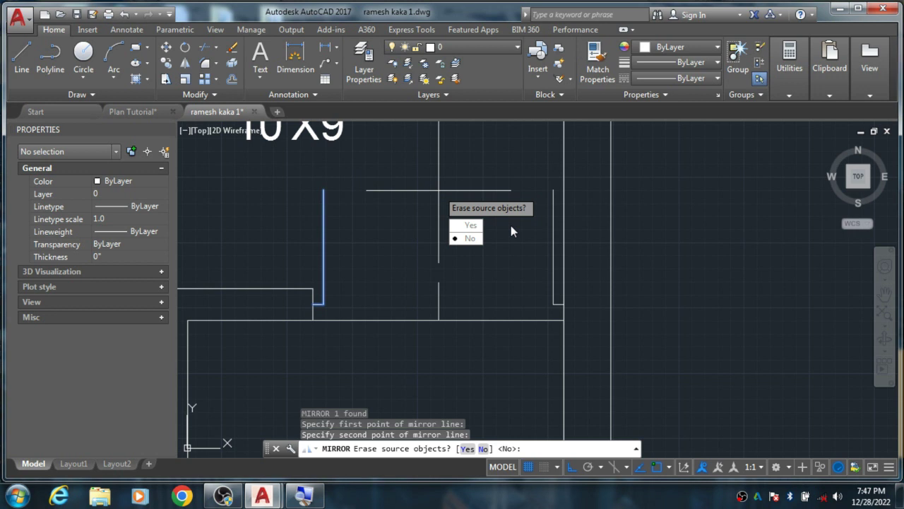
pyautogui.click(471, 239)
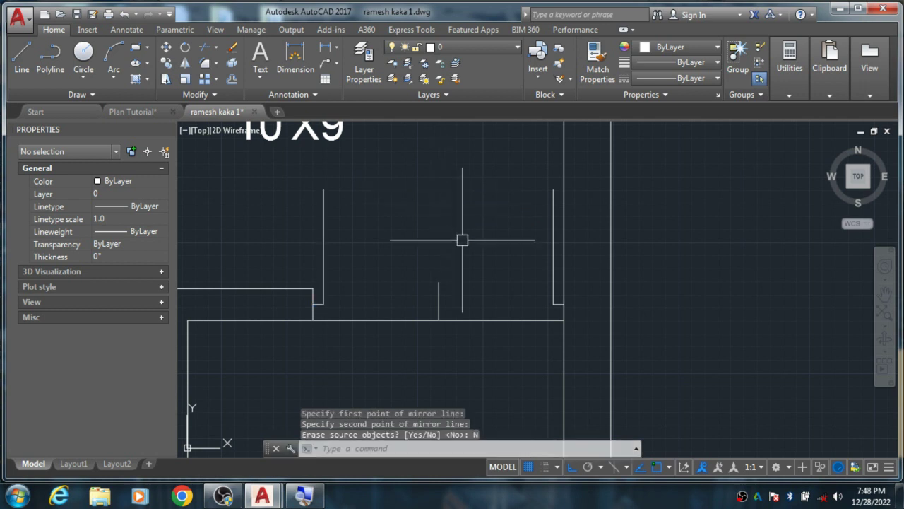
pyautogui.press('Escape')
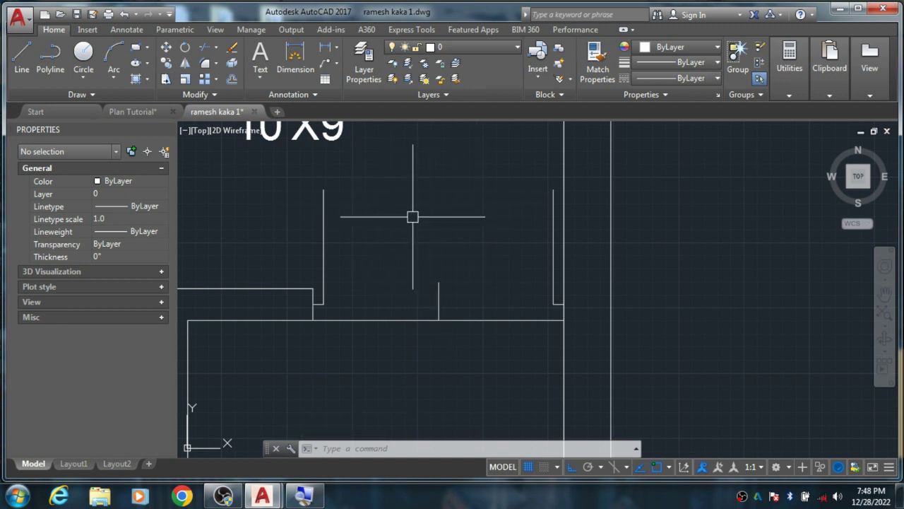
# Step: Draw the left leaf's swing arc from its top to the doorway centre with a horizontal tangent
pyautogui.click(113, 63)
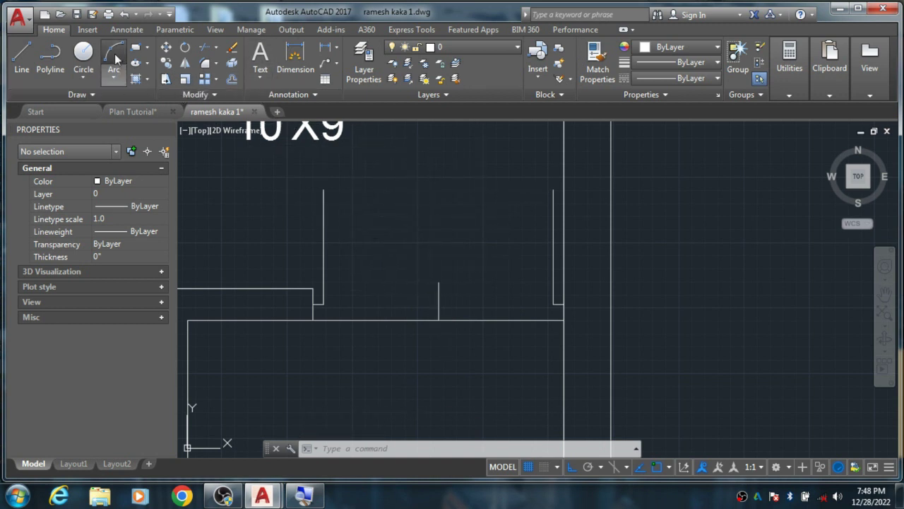
pyautogui.click(322, 188)
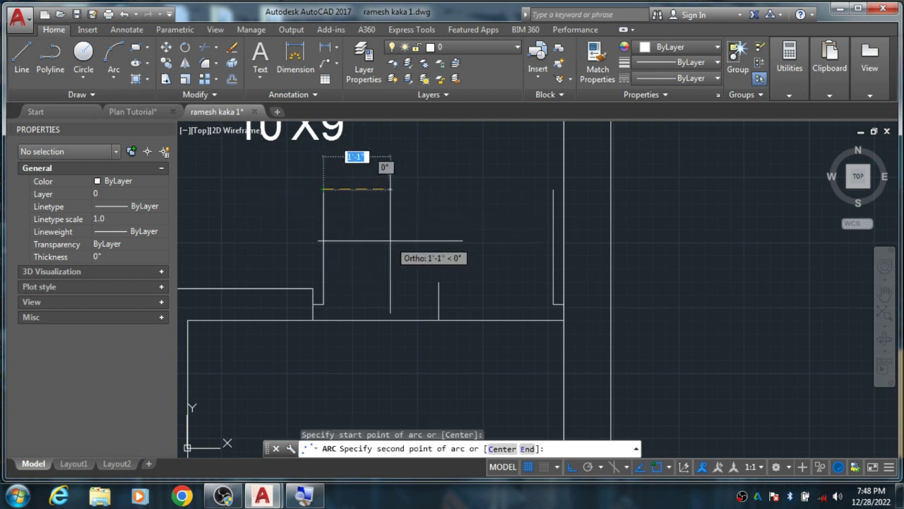
pyautogui.press('F8')
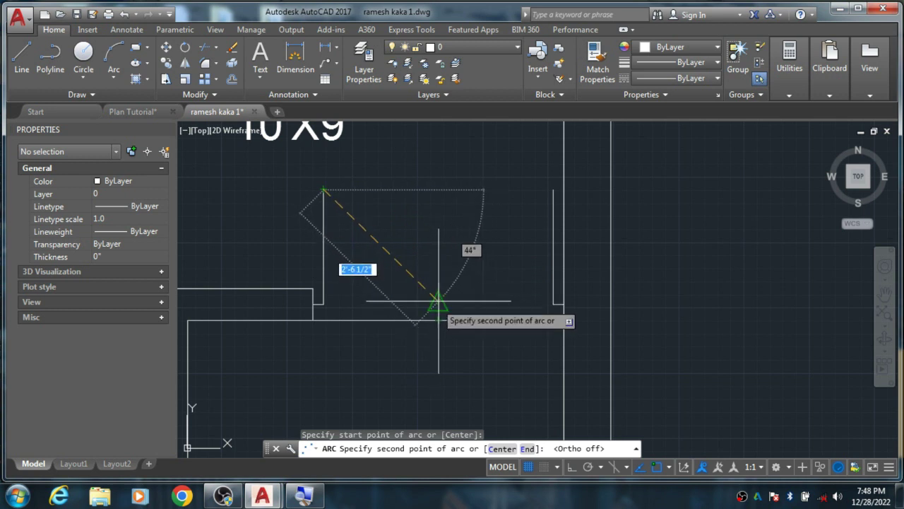
pyautogui.click(438, 301)
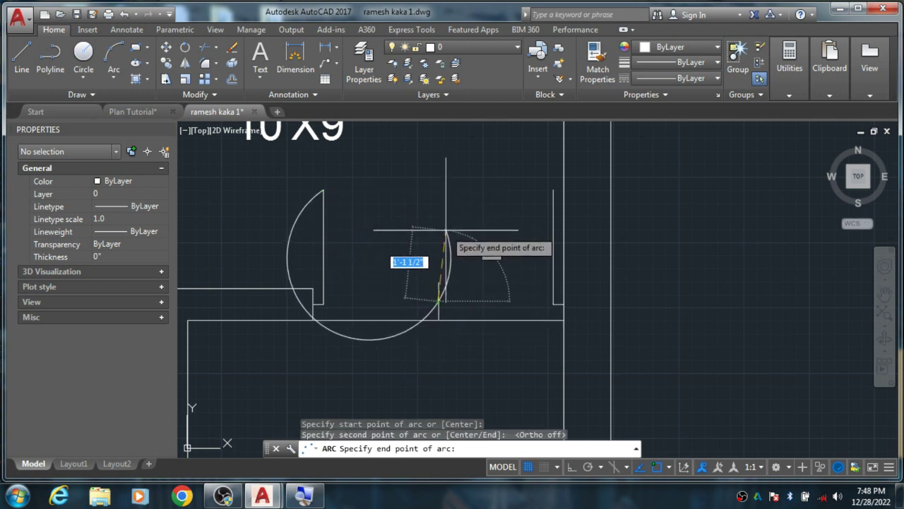
pyautogui.press('Escape')
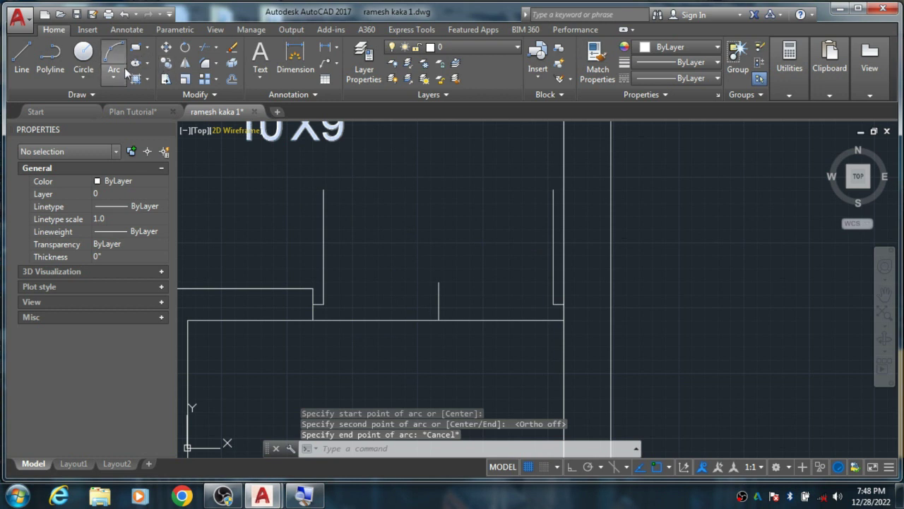
pyautogui.click(119, 78)
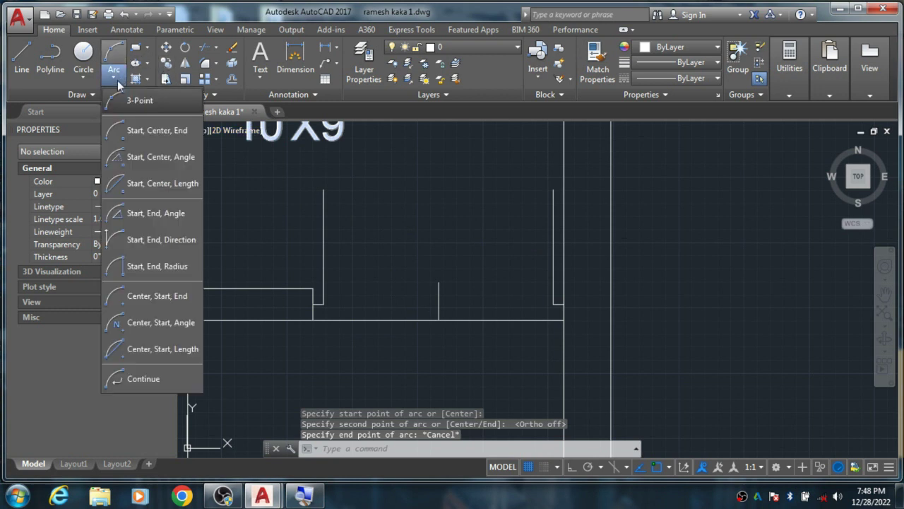
pyautogui.click(154, 238)
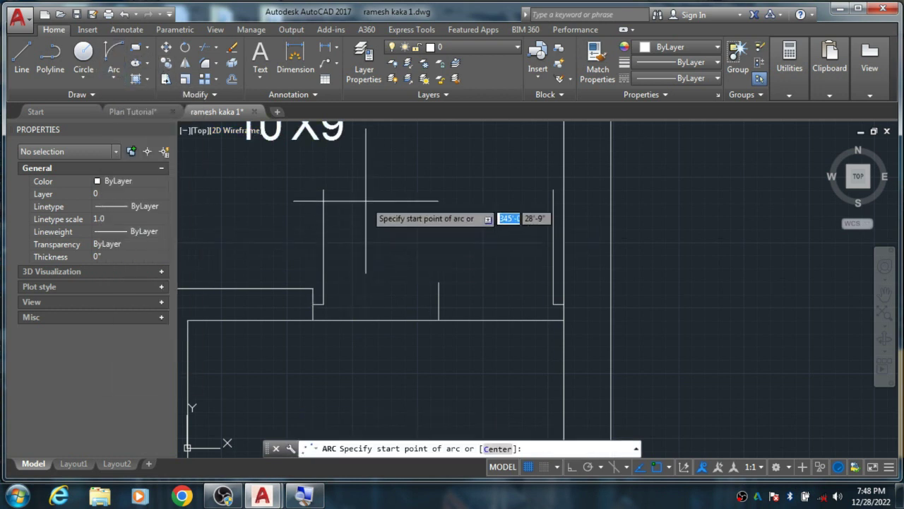
pyautogui.click(323, 189)
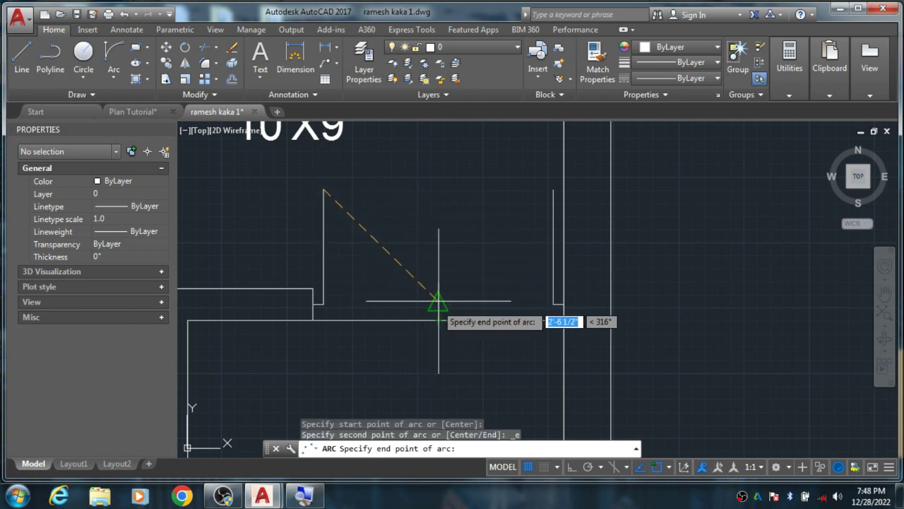
pyautogui.click(438, 302)
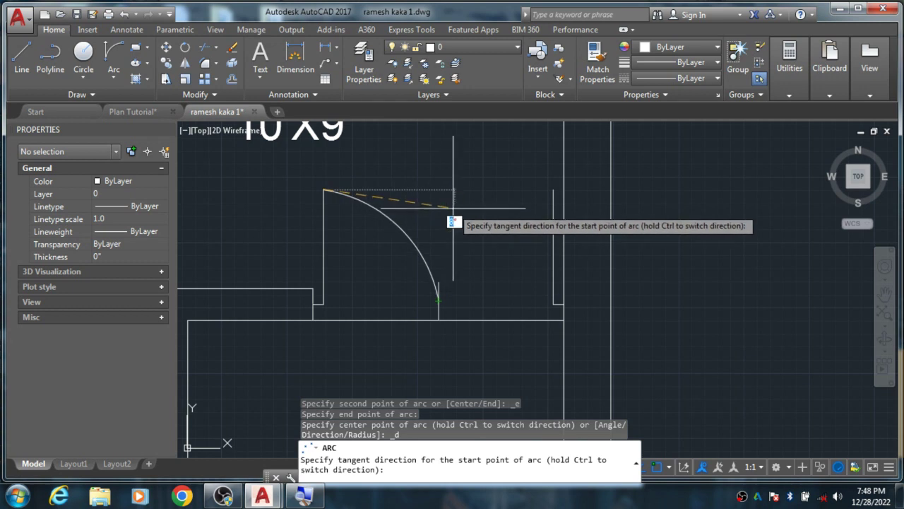
pyautogui.press('F8')
pyautogui.click(443, 203)
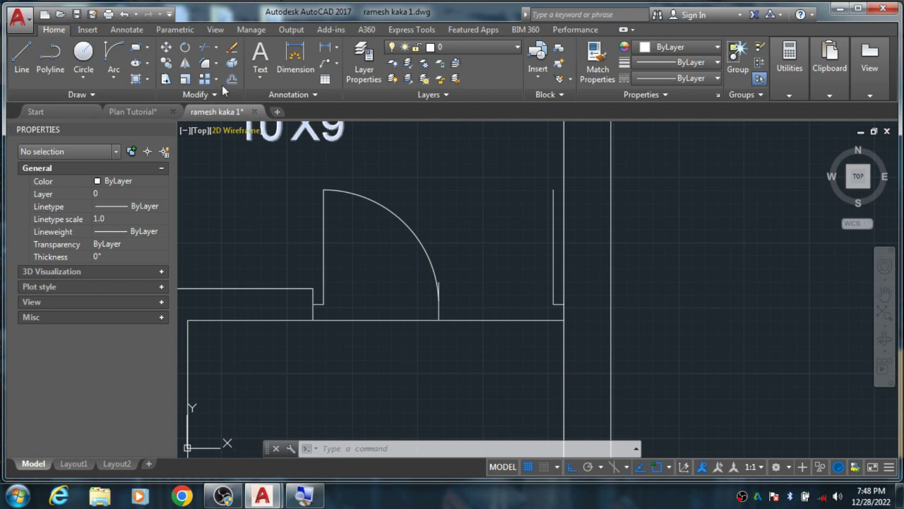
# Step: Draw the matching right leaf swing arc and delete the leftover middle line
pyautogui.click(113, 53)
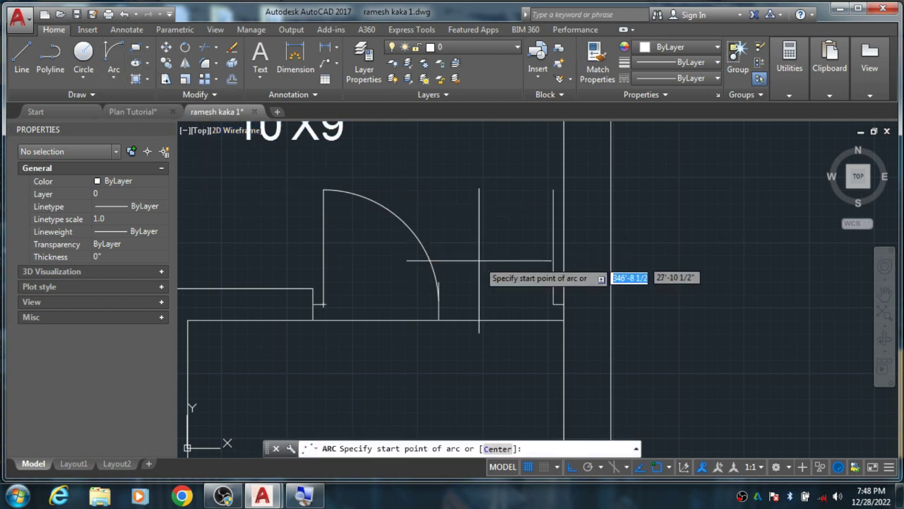
pyautogui.click(553, 190)
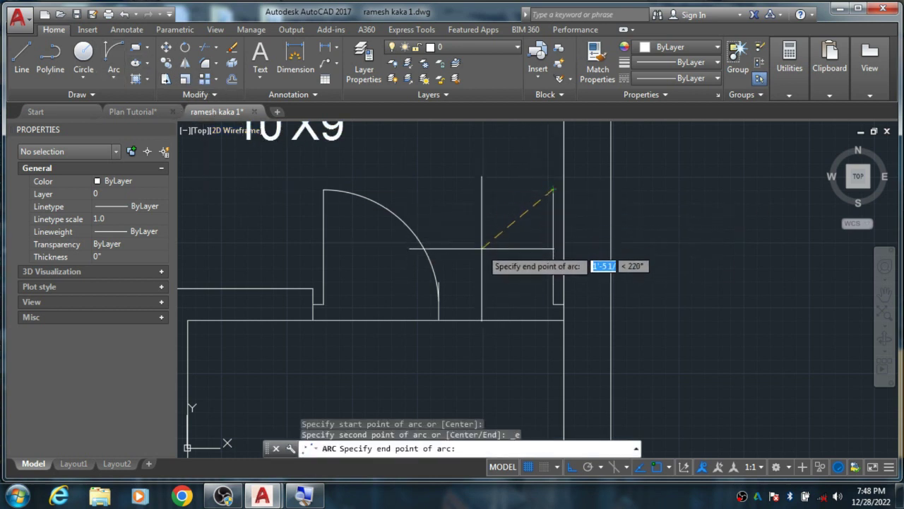
pyautogui.click(438, 301)
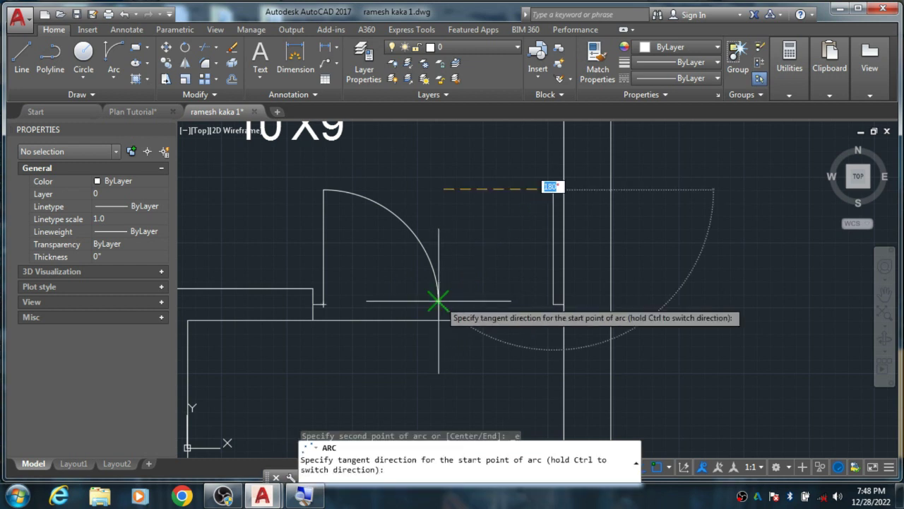
pyautogui.click(414, 208)
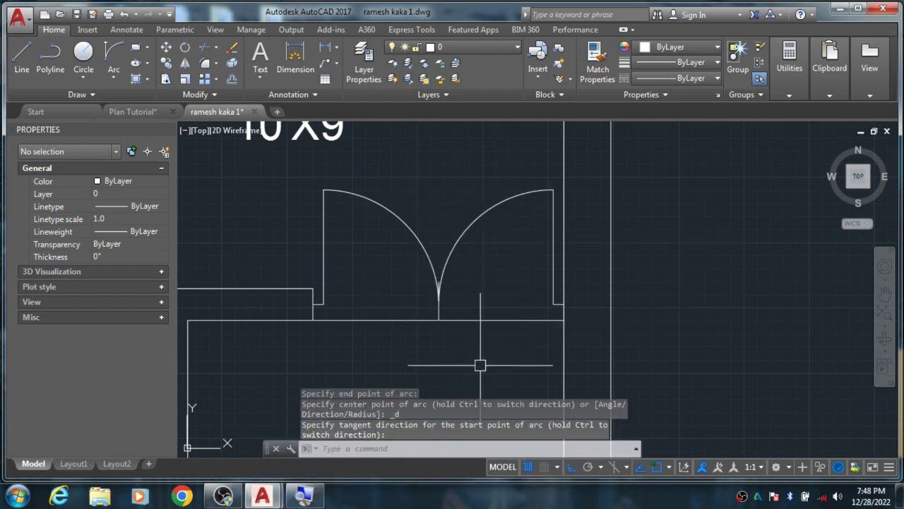
pyautogui.press('Escape')
pyautogui.click(438, 303)
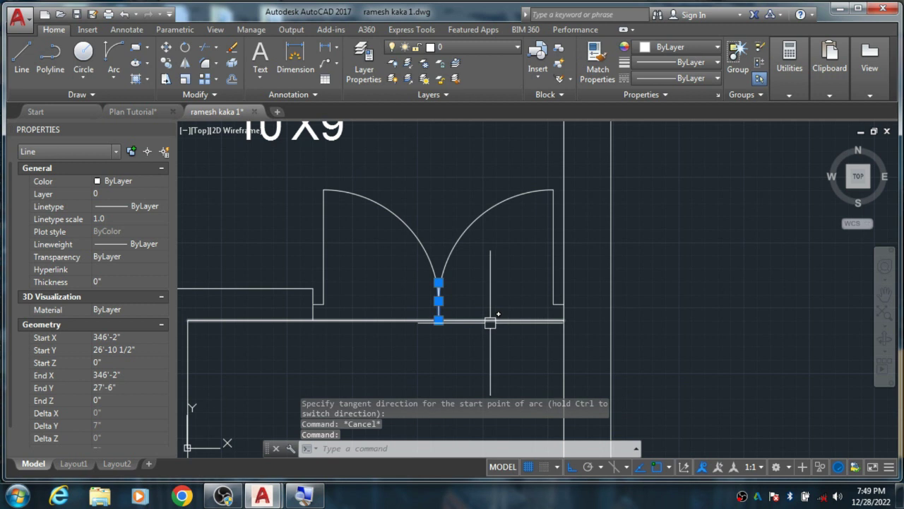
pyautogui.press('Delete')
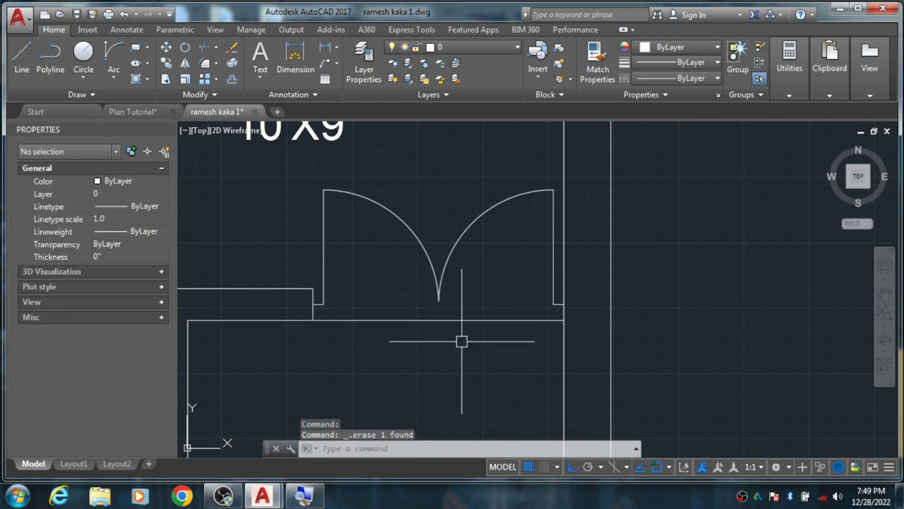
# Step: Match the drawing room door's dashed arc properties onto both bedroom double-door swing arcs
pyautogui.scroll(-4, 471, 302)
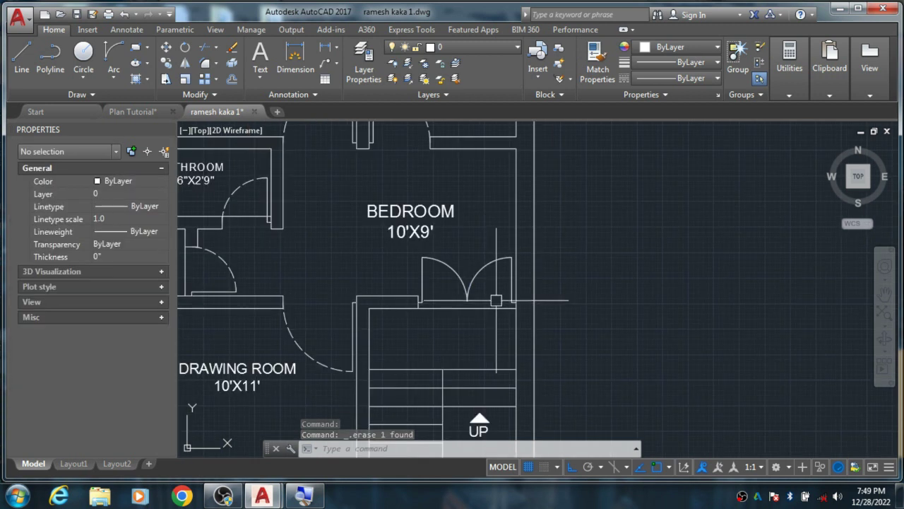
pyautogui.click(291, 336)
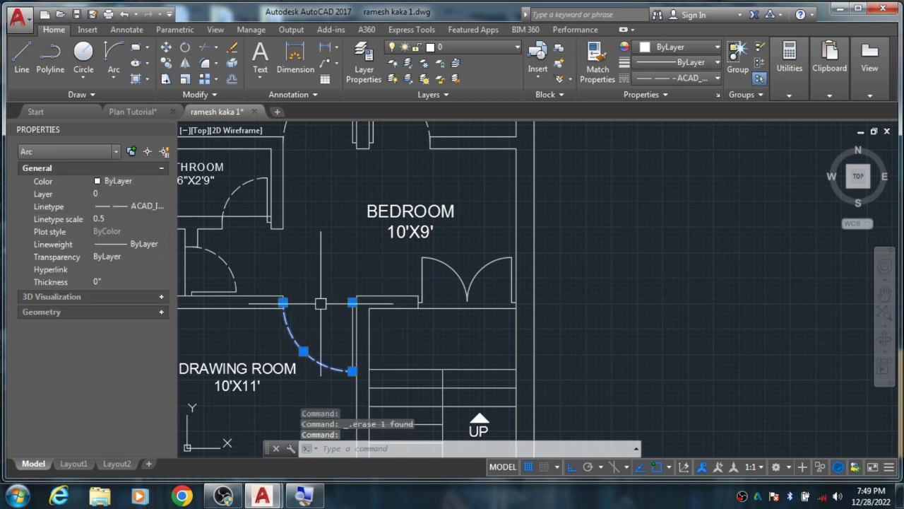
pyautogui.click(597, 58)
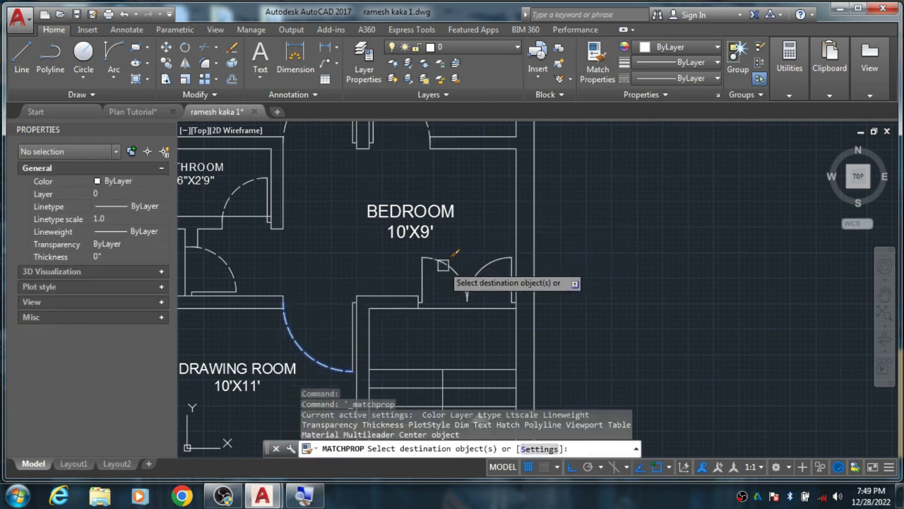
pyautogui.click(491, 263)
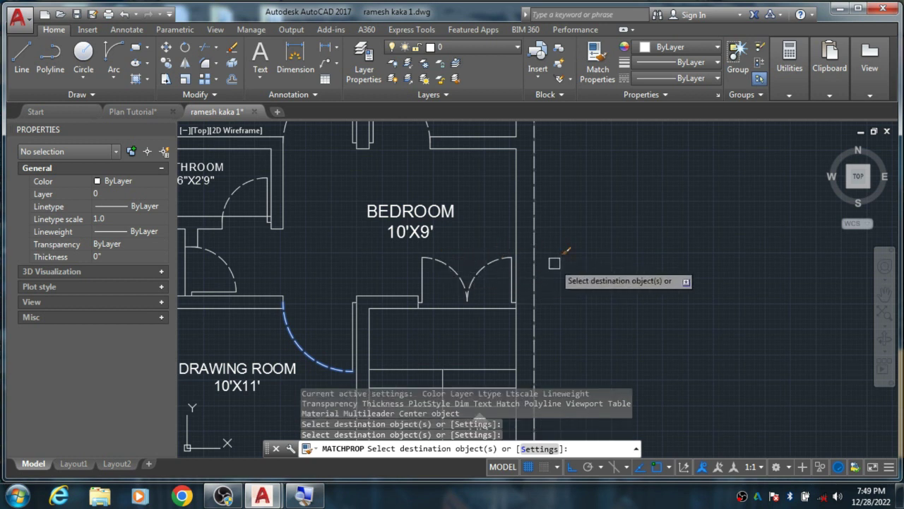
pyautogui.press('Escape')
pyautogui.moveTo(469, 420); pyautogui.dragTo(469, 256, button='middle')
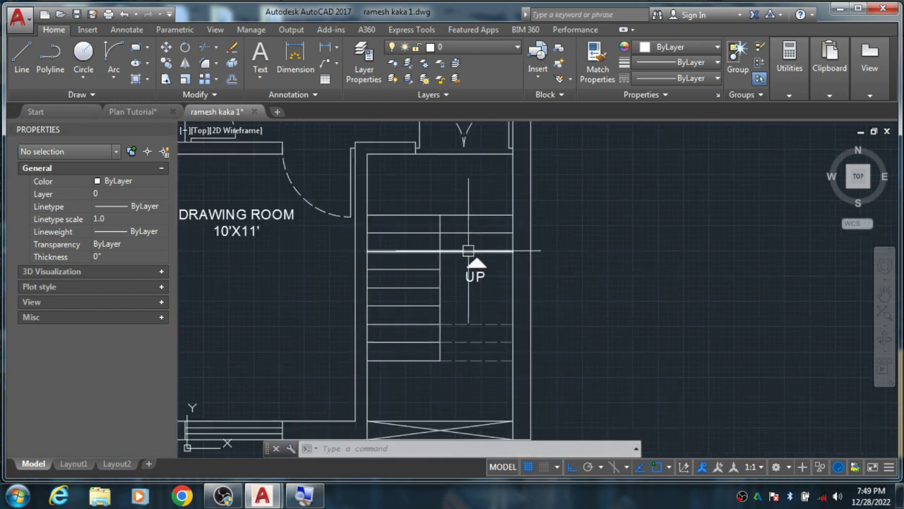
pyautogui.scroll(3, 478, 255)
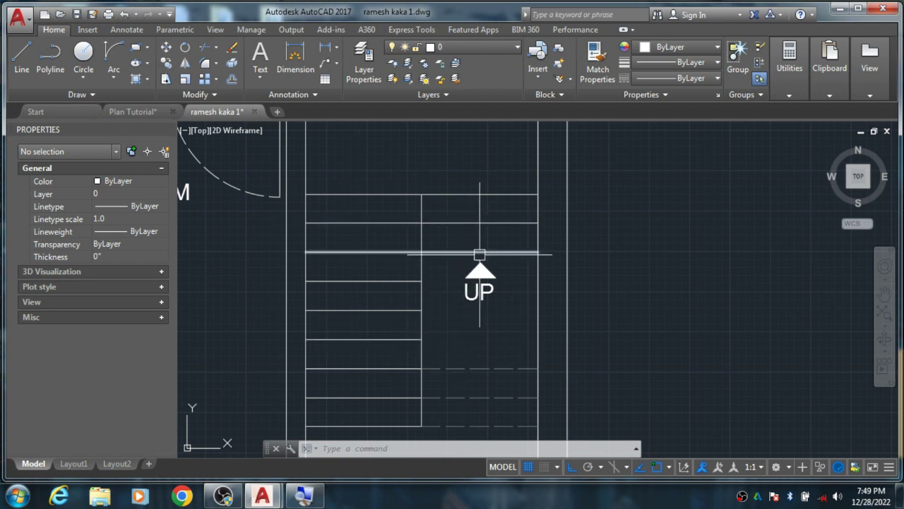
# Step: Trace the stair walking line as one polyline from the landing midpoint around both flights
pyautogui.write('p')
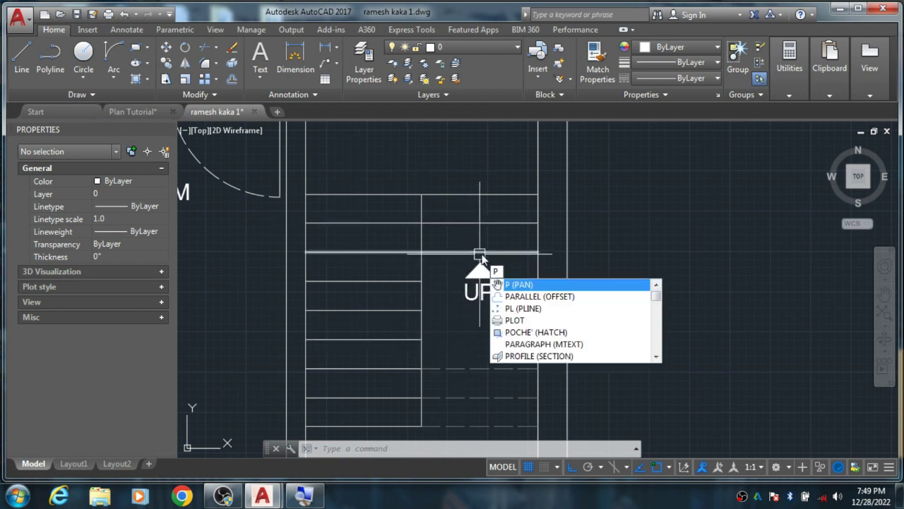
pyautogui.write('l')
pyautogui.click(514, 285)
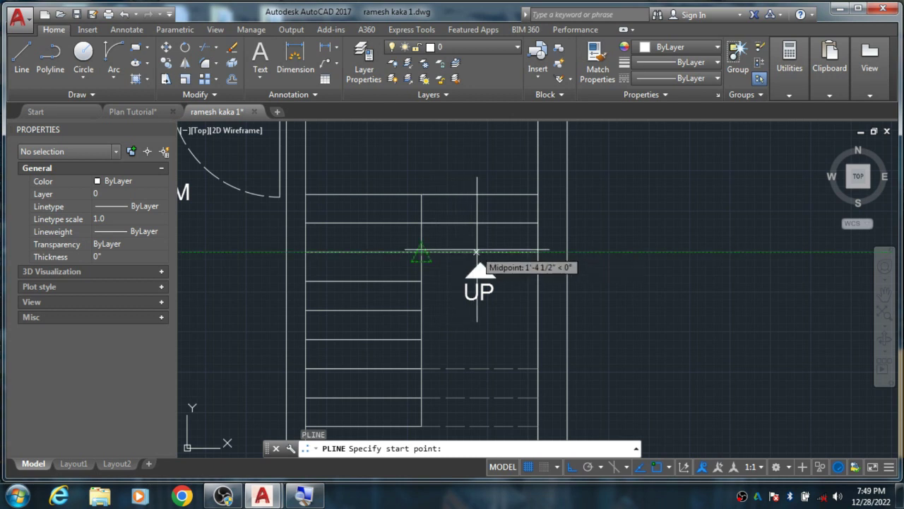
pyautogui.click(478, 252)
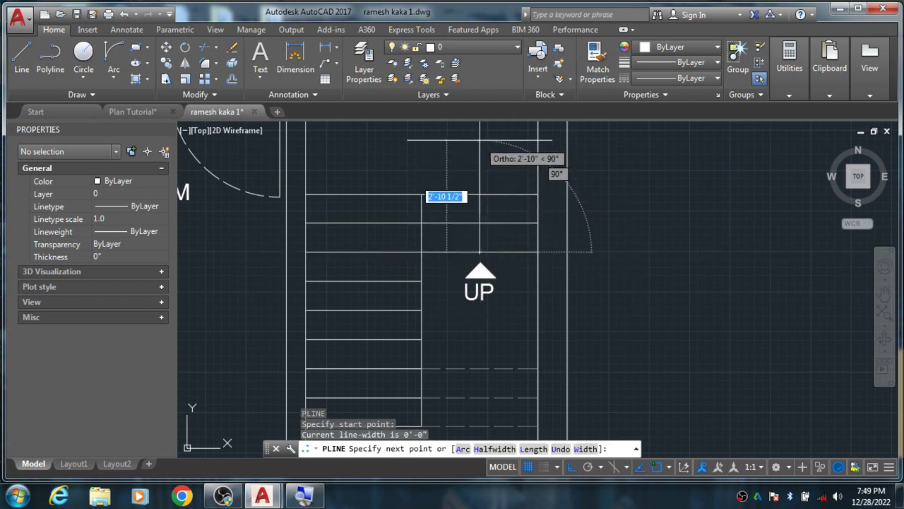
pyautogui.click(480, 140)
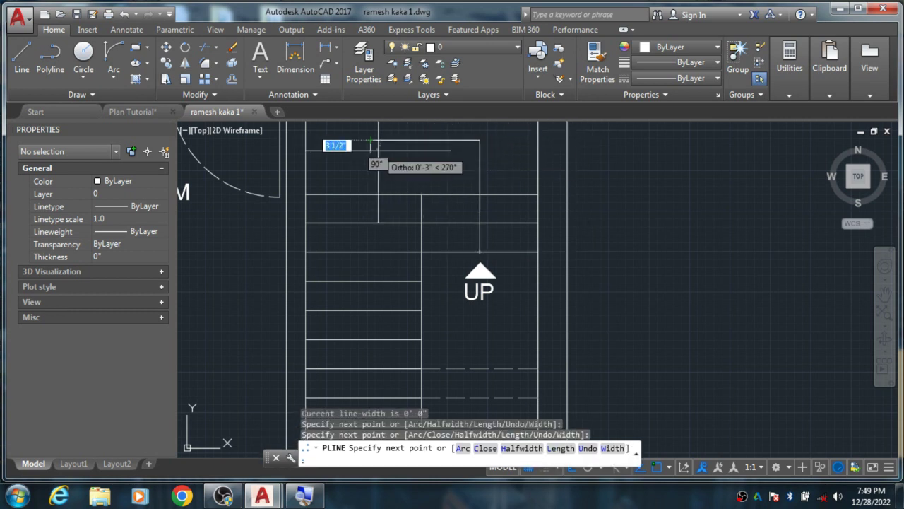
pyautogui.scroll(-4, 378, 145)
pyautogui.click(384, 145)
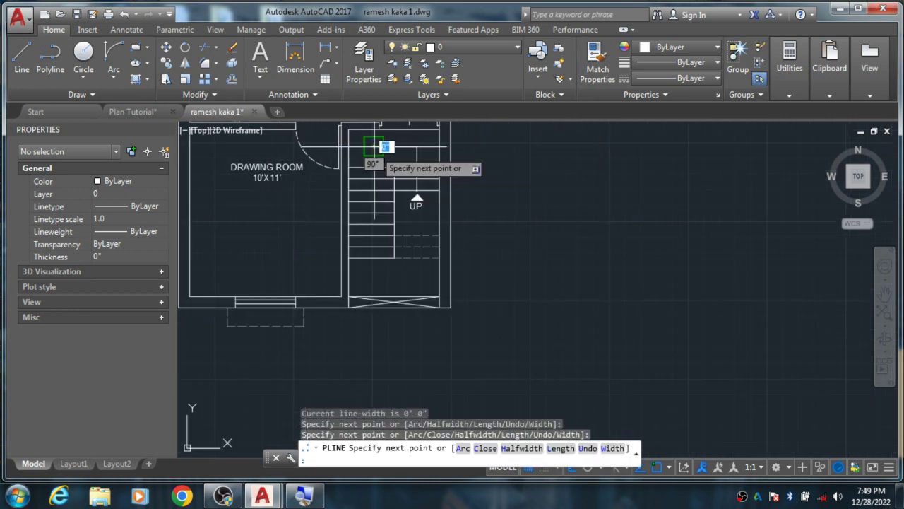
pyautogui.click(387, 277)
pyautogui.click(423, 272)
pyautogui.click(423, 235)
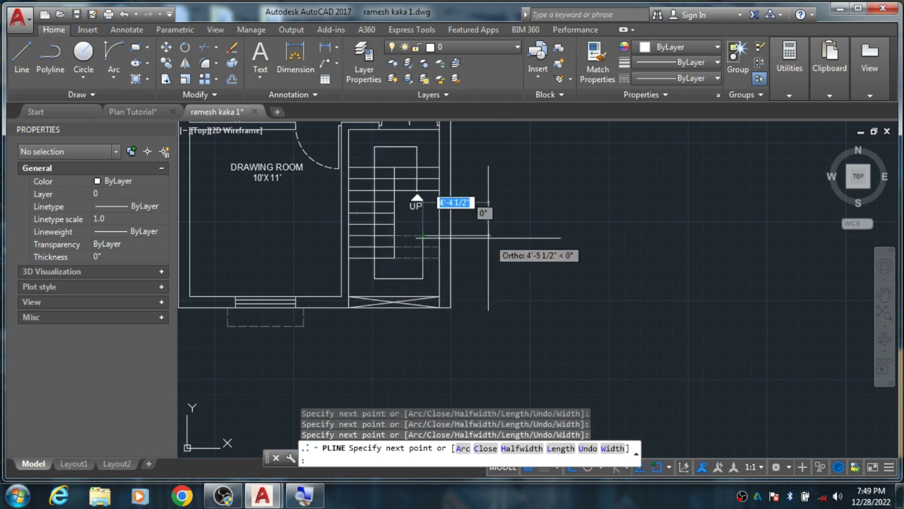
pyautogui.press('Escape')
pyautogui.scroll(3, 382, 235)
pyautogui.scroll(2, 383, 235)
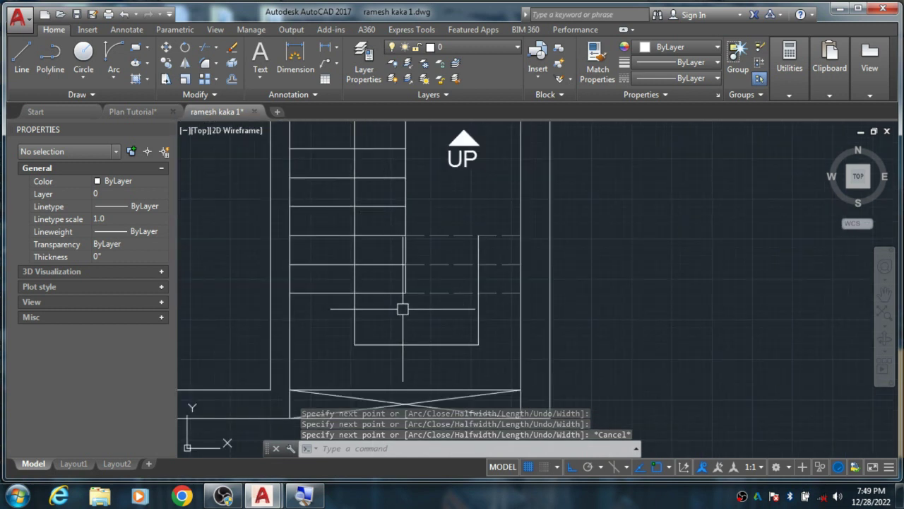
# Step: Set the walking line's transparency to 60
pyautogui.click(355, 321)
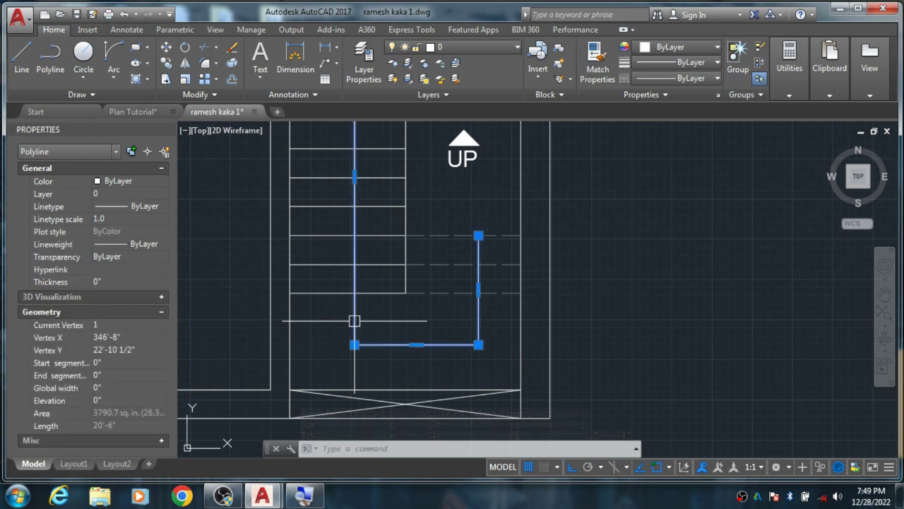
pyautogui.click(675, 96)
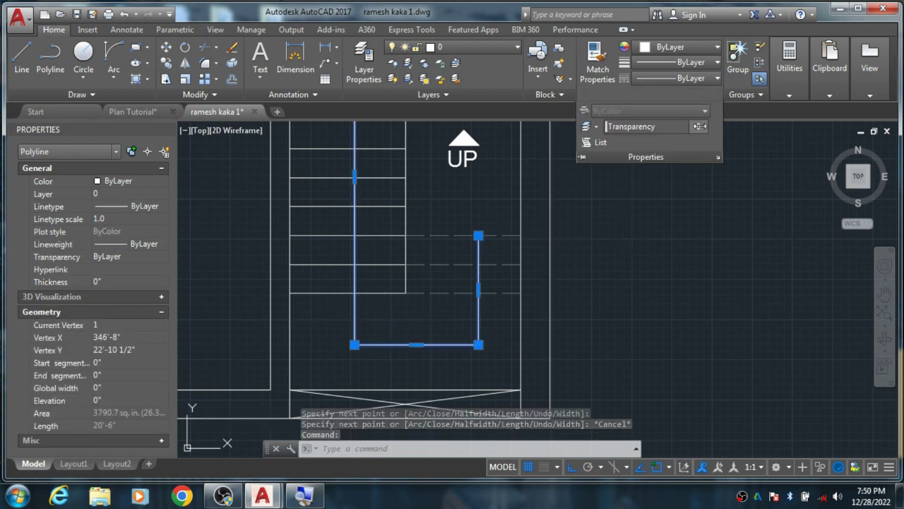
pyautogui.write('60')
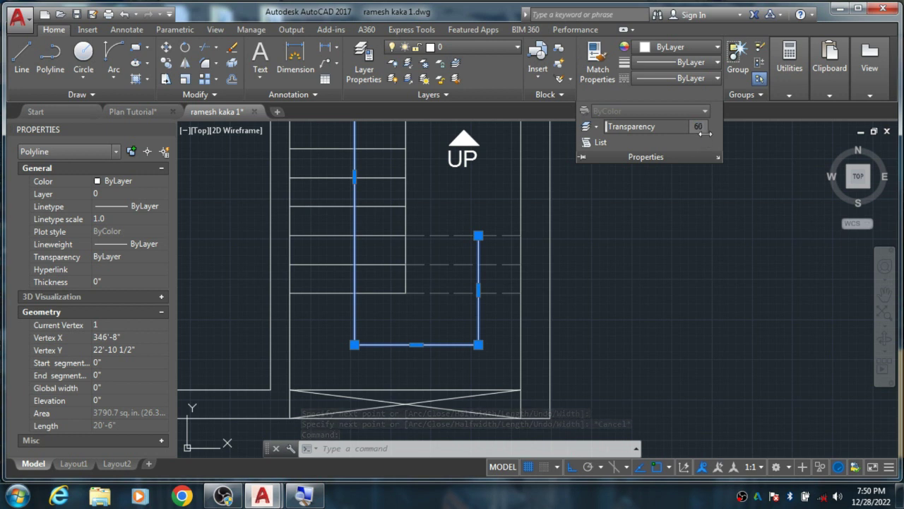
pyautogui.click(682, 240)
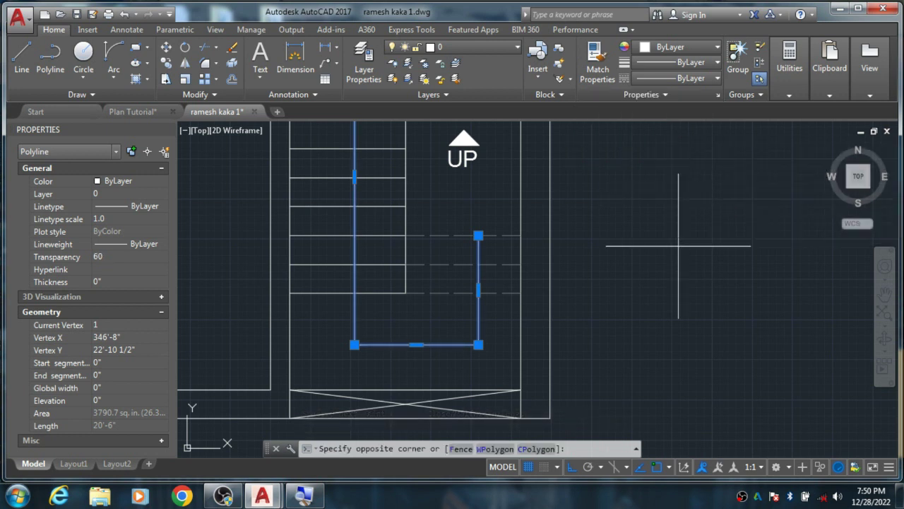
pyautogui.press('Escape')
pyautogui.press('Escape')
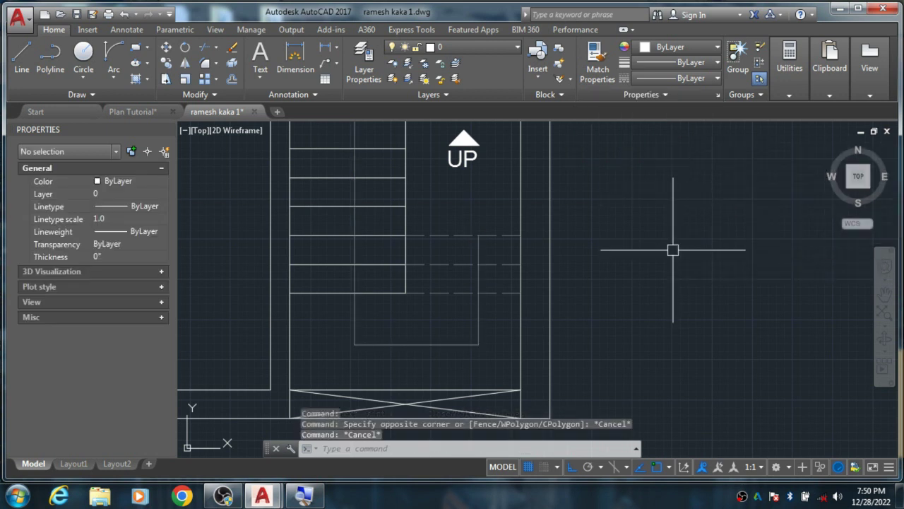
pyautogui.scroll(-2, 470, 339)
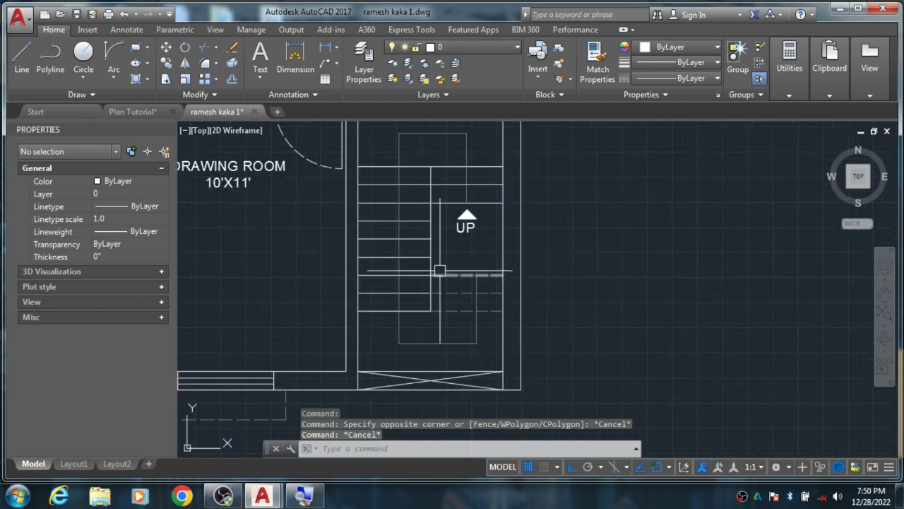
# Step: Draw the first angled arrowhead stroke with LINE near the stair walking line
pyautogui.scroll(5, 452, 233)
pyautogui.scroll(3, 452, 240)
pyautogui.scroll(-4, 469, 303)
pyautogui.scroll(4, 470, 141)
pyautogui.scroll(-3, 469, 141)
pyautogui.write('l')
pyautogui.press('Return')
pyautogui.scroll(3, 452, 272)
pyautogui.click(482, 253)
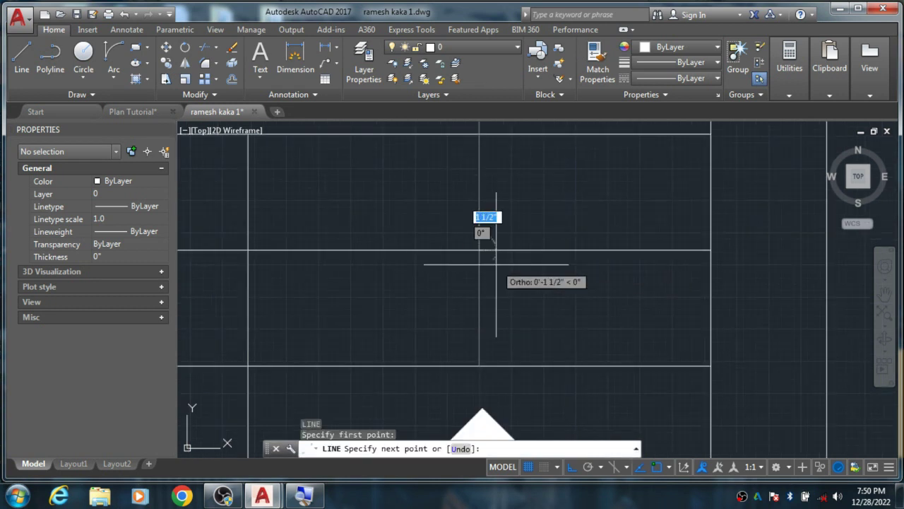
pyautogui.press('F8')
pyautogui.click(481, 298)
# Step: Mirror the stroke into a ^ shape and join both strokes into one arrowhead
pyautogui.press('Escape')
pyautogui.click(468, 280)
pyautogui.press('Return')
pyautogui.click(508, 284)
pyautogui.press('Escape')
# Step: Copy the arrowhead onto the walking line
pyautogui.click(473, 233)
pyautogui.write('co')
pyautogui.press('Return')
pyautogui.click(470, 256)
pyautogui.click(476, 224)
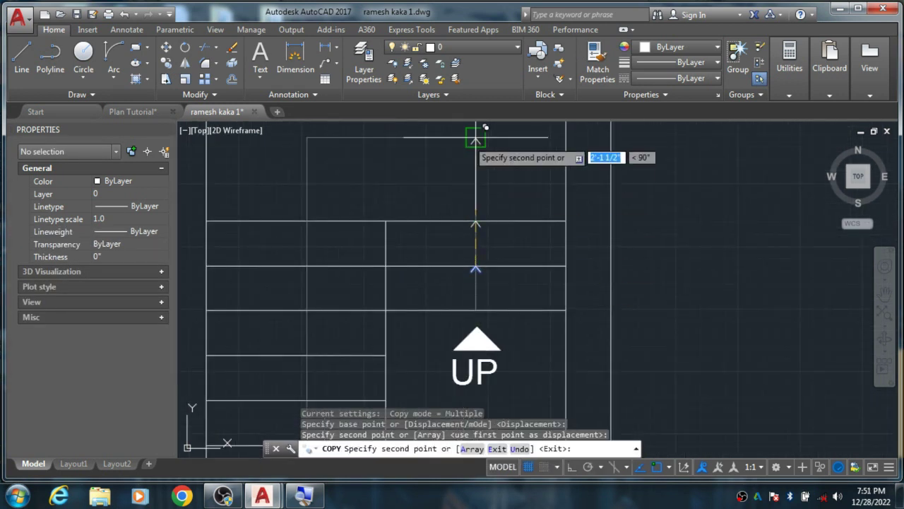
pyautogui.press('Escape')
# Step: Rotate the top-left arrowhead about its tip so it points left
pyautogui.scroll(3, 304, 142)
pyautogui.click(325, 163)
pyautogui.write('ro')
pyautogui.press('Return')
pyautogui.click(324, 157)
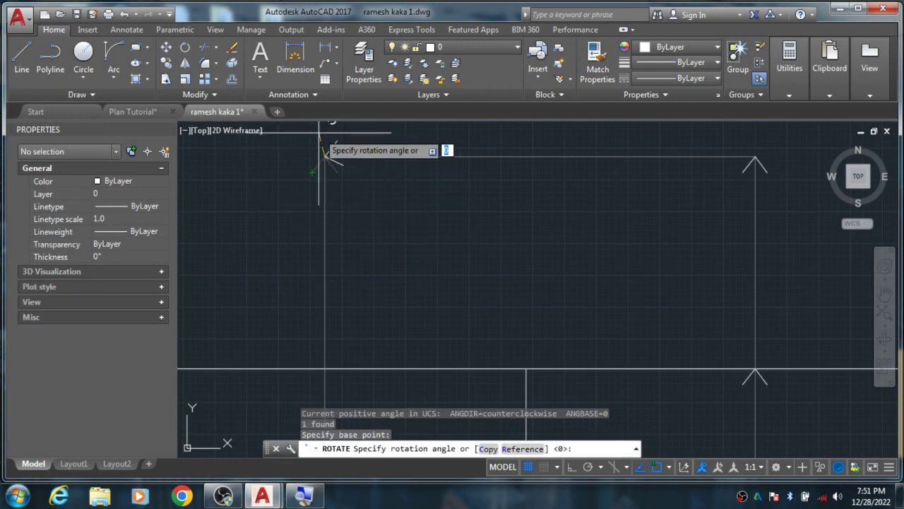
pyautogui.press('F8')
pyautogui.click(332, 147)
# Step: Copy and turn an arrow at the bottom-left corner, then copy it along the left flight
pyautogui.write('co')
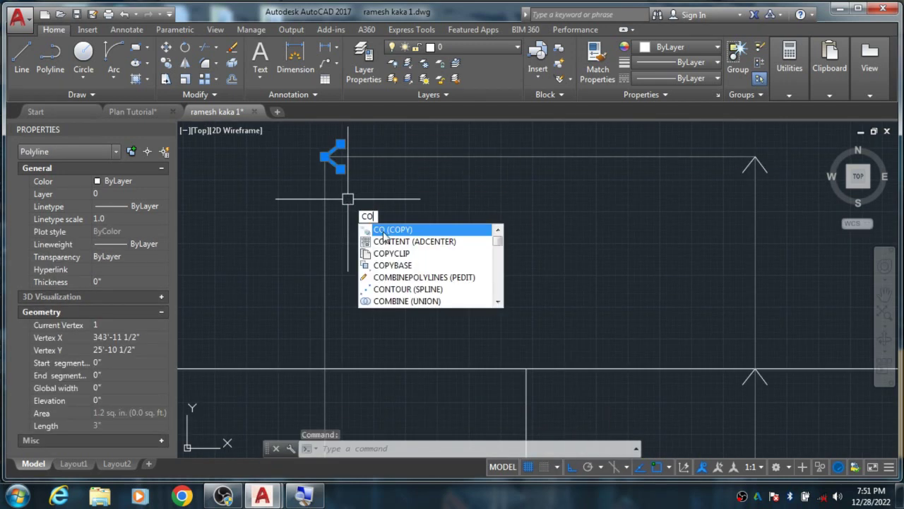
pyautogui.press('Return')
pyautogui.click(325, 368)
pyautogui.write('ro')
pyautogui.click(328, 287)
pyautogui.click(295, 258)
pyautogui.write('co')
pyautogui.press('Return')
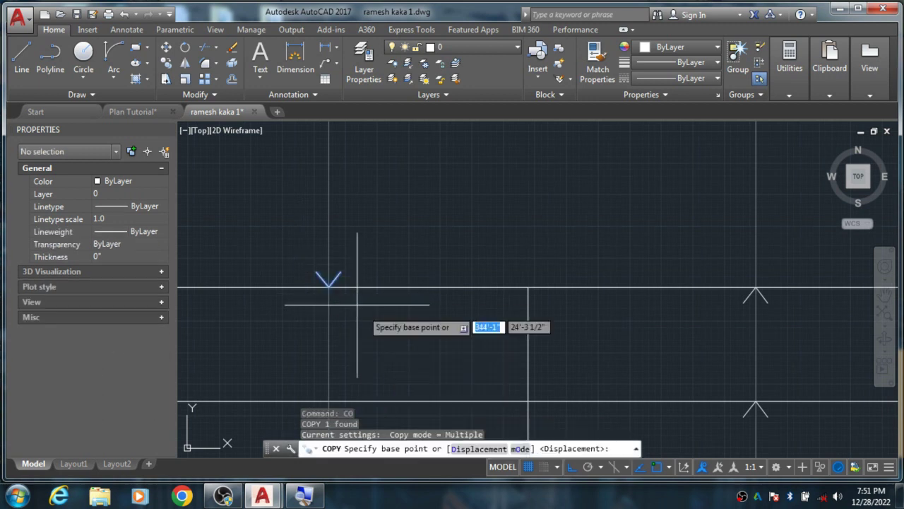
pyautogui.click(329, 286)
pyautogui.click(399, 310)
pyautogui.click(323, 185)
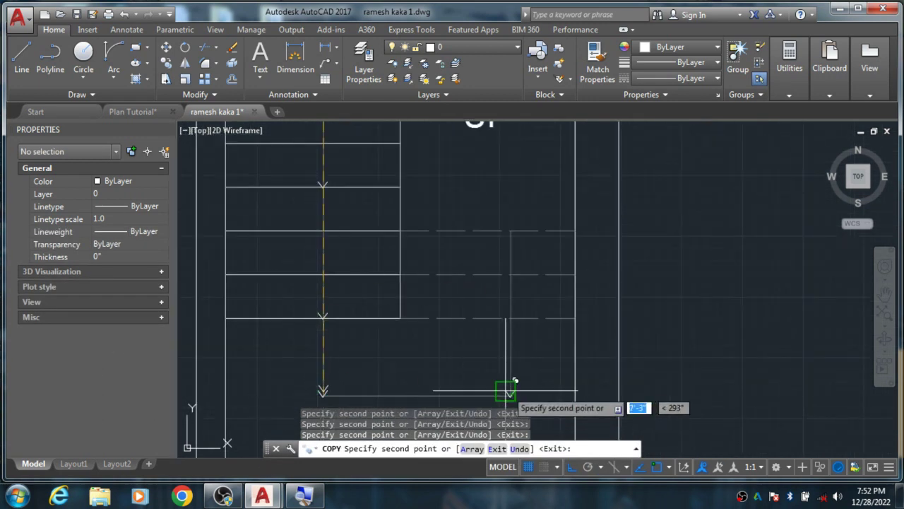
# Step: Rotate another arrow to point along the direction of travel
pyautogui.scroll(3, 505, 384)
pyautogui.click(384, 274)
pyautogui.click(474, 363)
pyautogui.write('ro')
pyautogui.press('Return')
pyautogui.click(413, 351)
pyautogui.click(413, 350)
pyautogui.write('co')
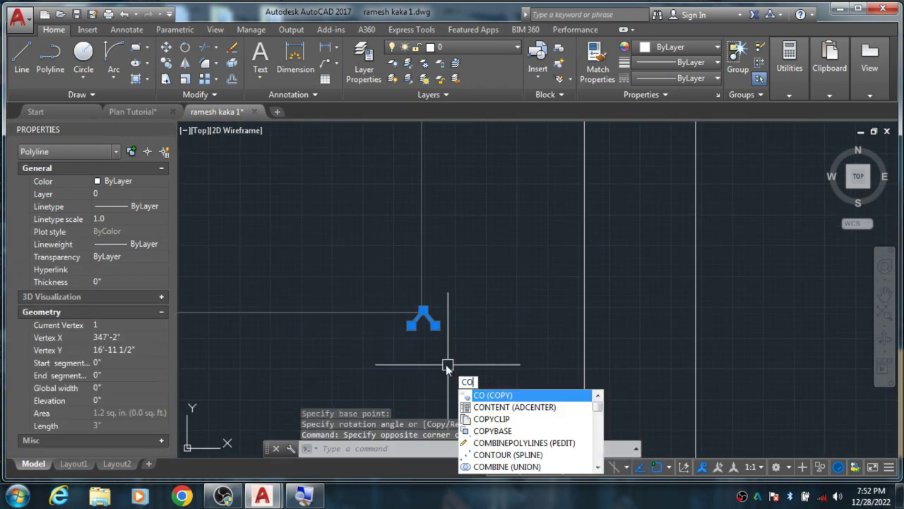
pyautogui.press('Return')
pyautogui.click(423, 317)
pyautogui.press('Escape')
# Step: Move an arrow slightly so it sits on the walking line
pyautogui.click(514, 336)
pyautogui.write('m')
pyautogui.press('Return')
pyautogui.click(485, 288)
pyautogui.click(535, 332)
pyautogui.click(472, 233)
pyautogui.click(502, 335)
pyautogui.click(438, 276)
pyautogui.write('m')
pyautogui.press('Return')
pyautogui.press('Escape')
# Step: Select all the arrowheads, check their transparency setting, then clear the selection
pyautogui.scroll(-3, 478, 226)
pyautogui.click(529, 331)
pyautogui.scroll(-1, 495, 283)
pyautogui.click(459, 208)
pyautogui.click(555, 303)
pyautogui.scroll(2, 521, 196)
pyautogui.scroll(-3, 520, 195)
pyautogui.scroll(3, 424, 212)
pyautogui.click(403, 187)
pyautogui.scroll(1, 472, 311)
pyautogui.click(641, 94)
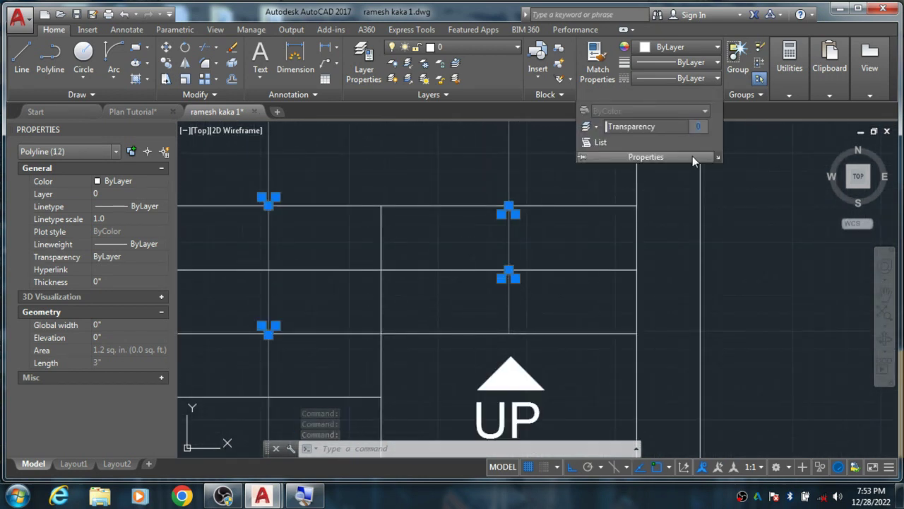
pyautogui.click(742, 215)
pyautogui.press('Escape')
pyautogui.press('Escape')
pyautogui.scroll(-3, 503, 178)
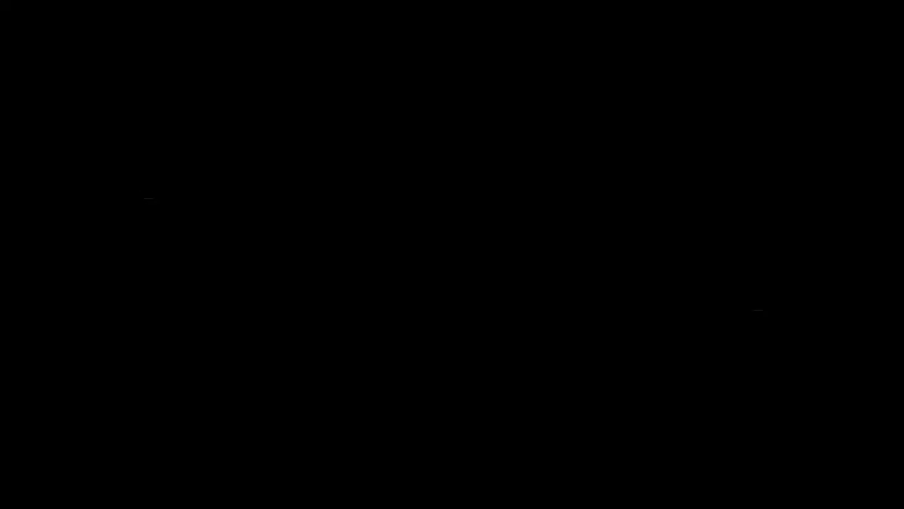